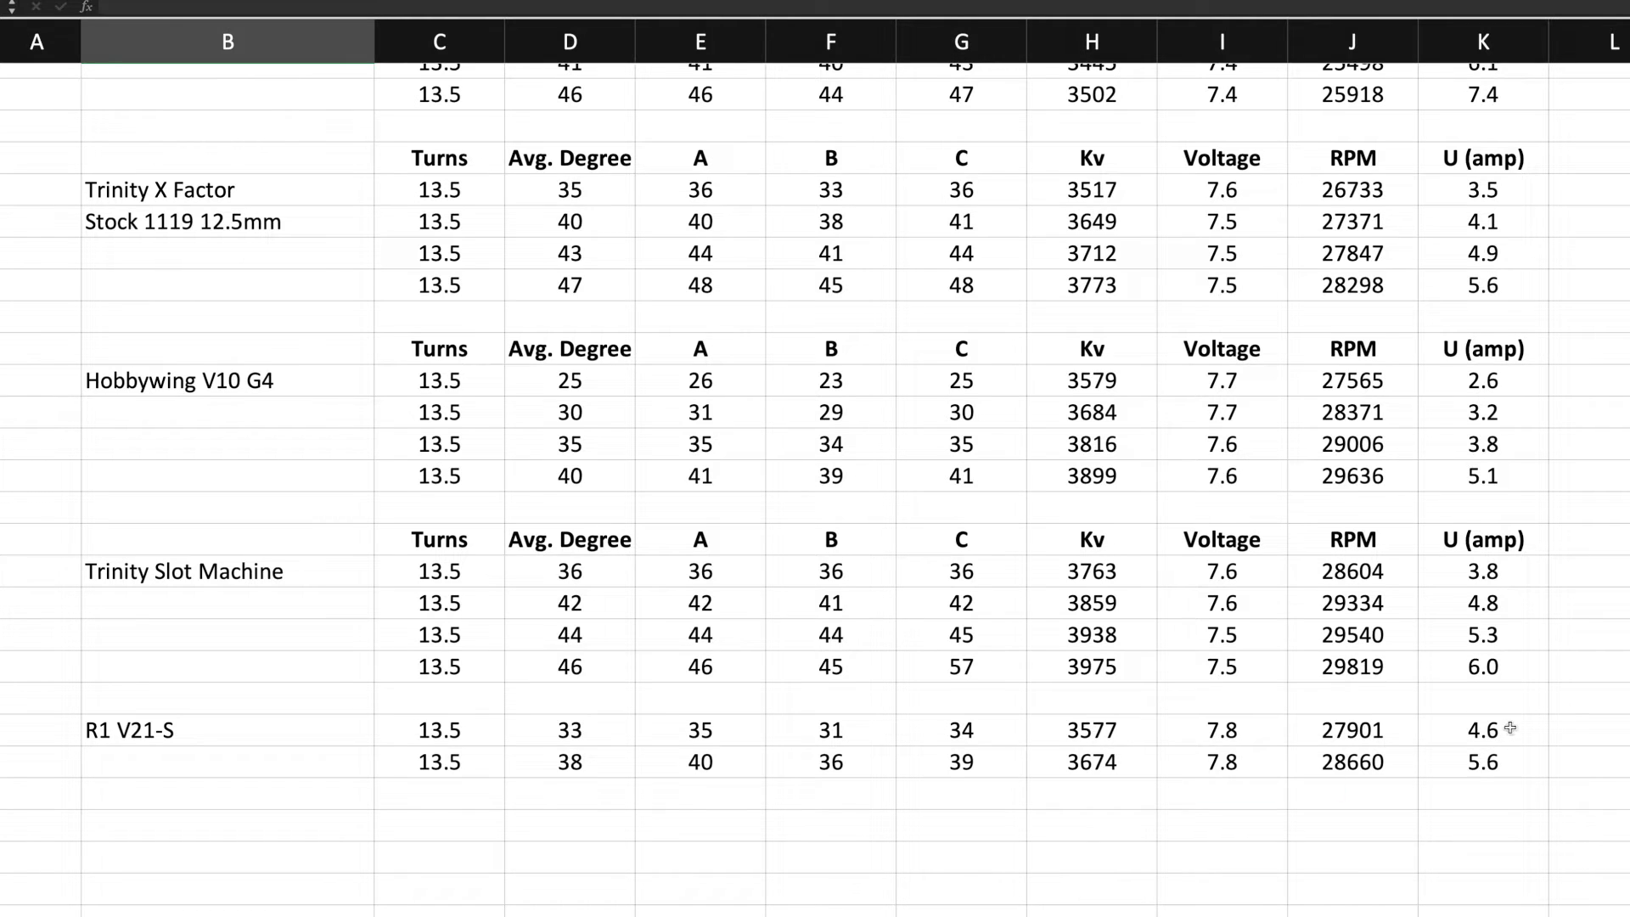
# - Select the first R1 V21-S data row in the 13.5T dyno tables
pyautogui.moveTo(1510, 727); pyautogui.dragTo(454, 724)
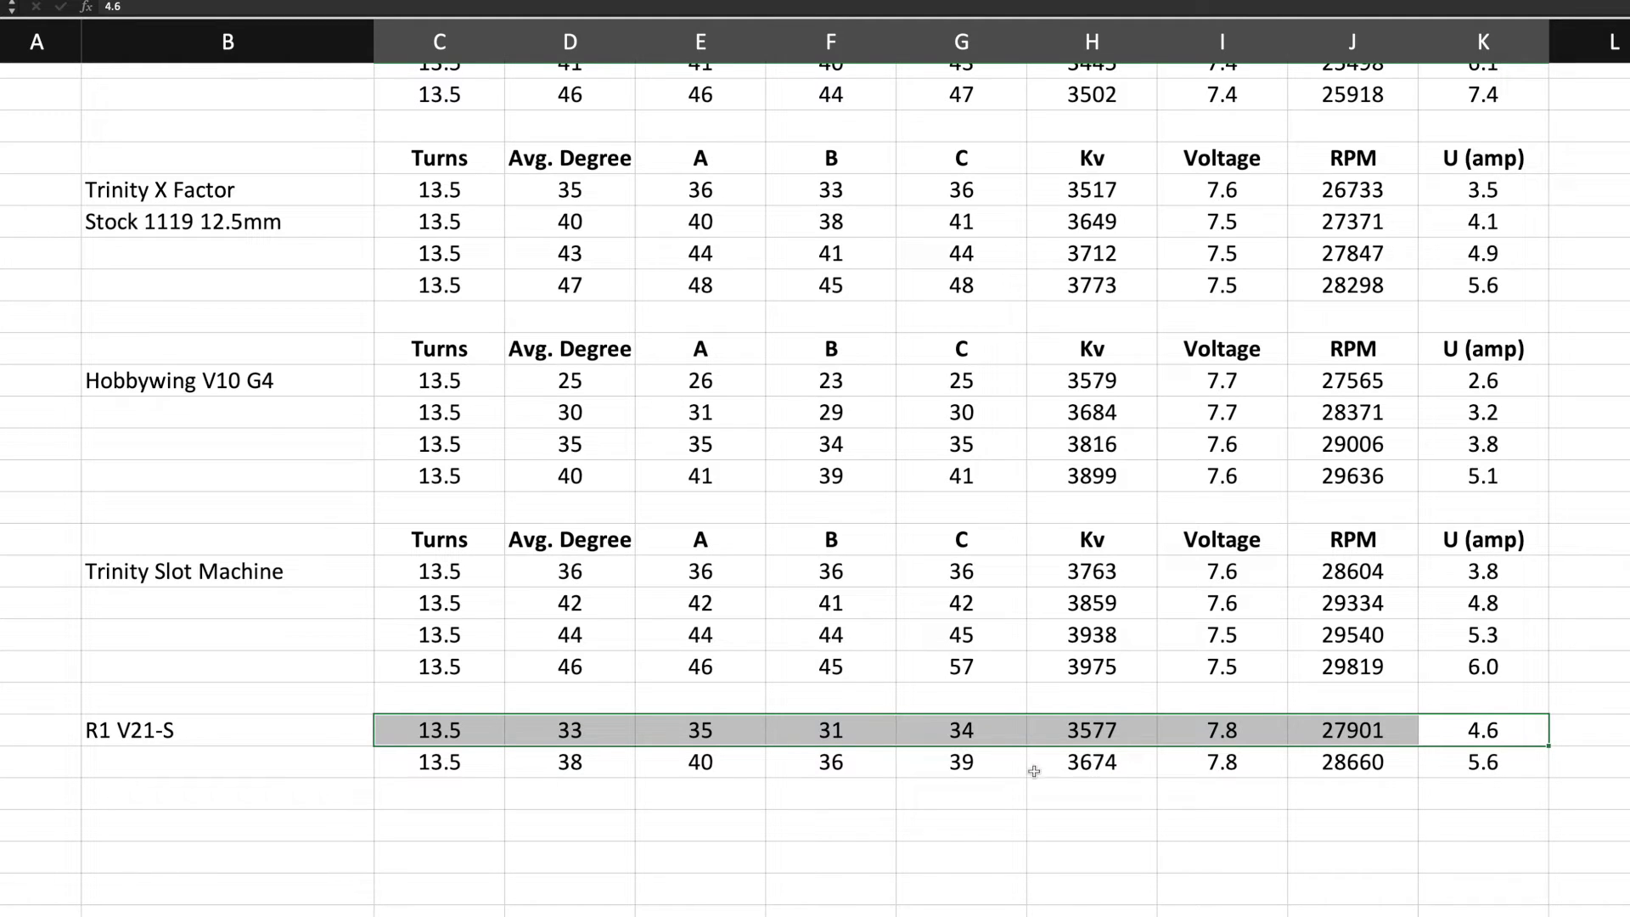
pyautogui.click(1473, 764)
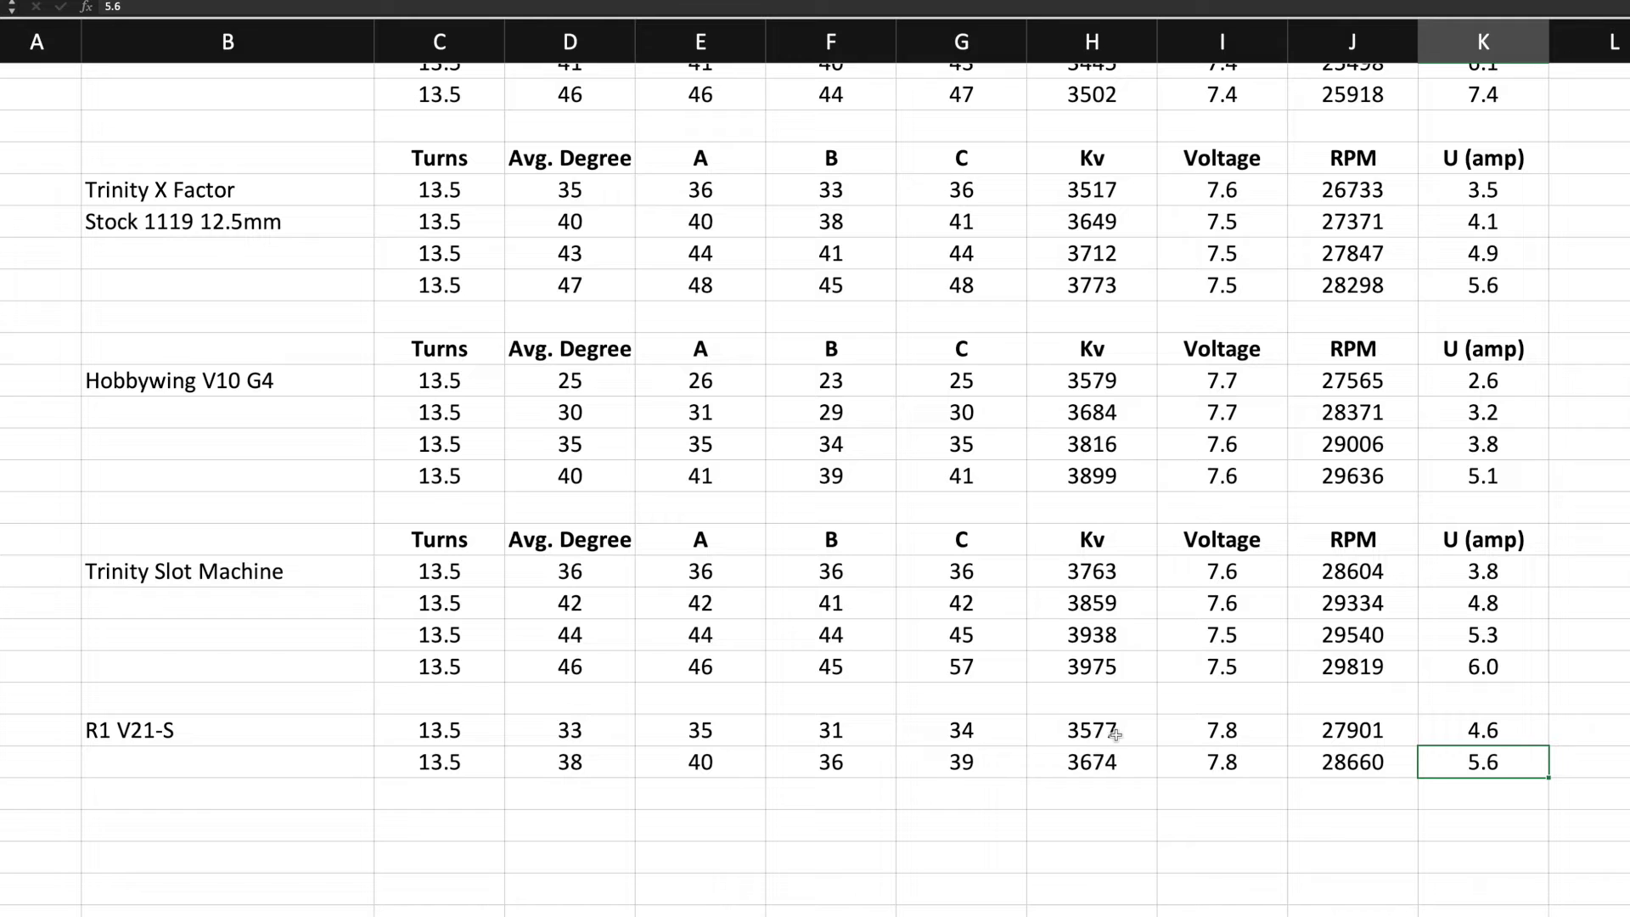
pyautogui.scroll(1, 1114, 733)
pyautogui.scroll(1, 1116, 735)
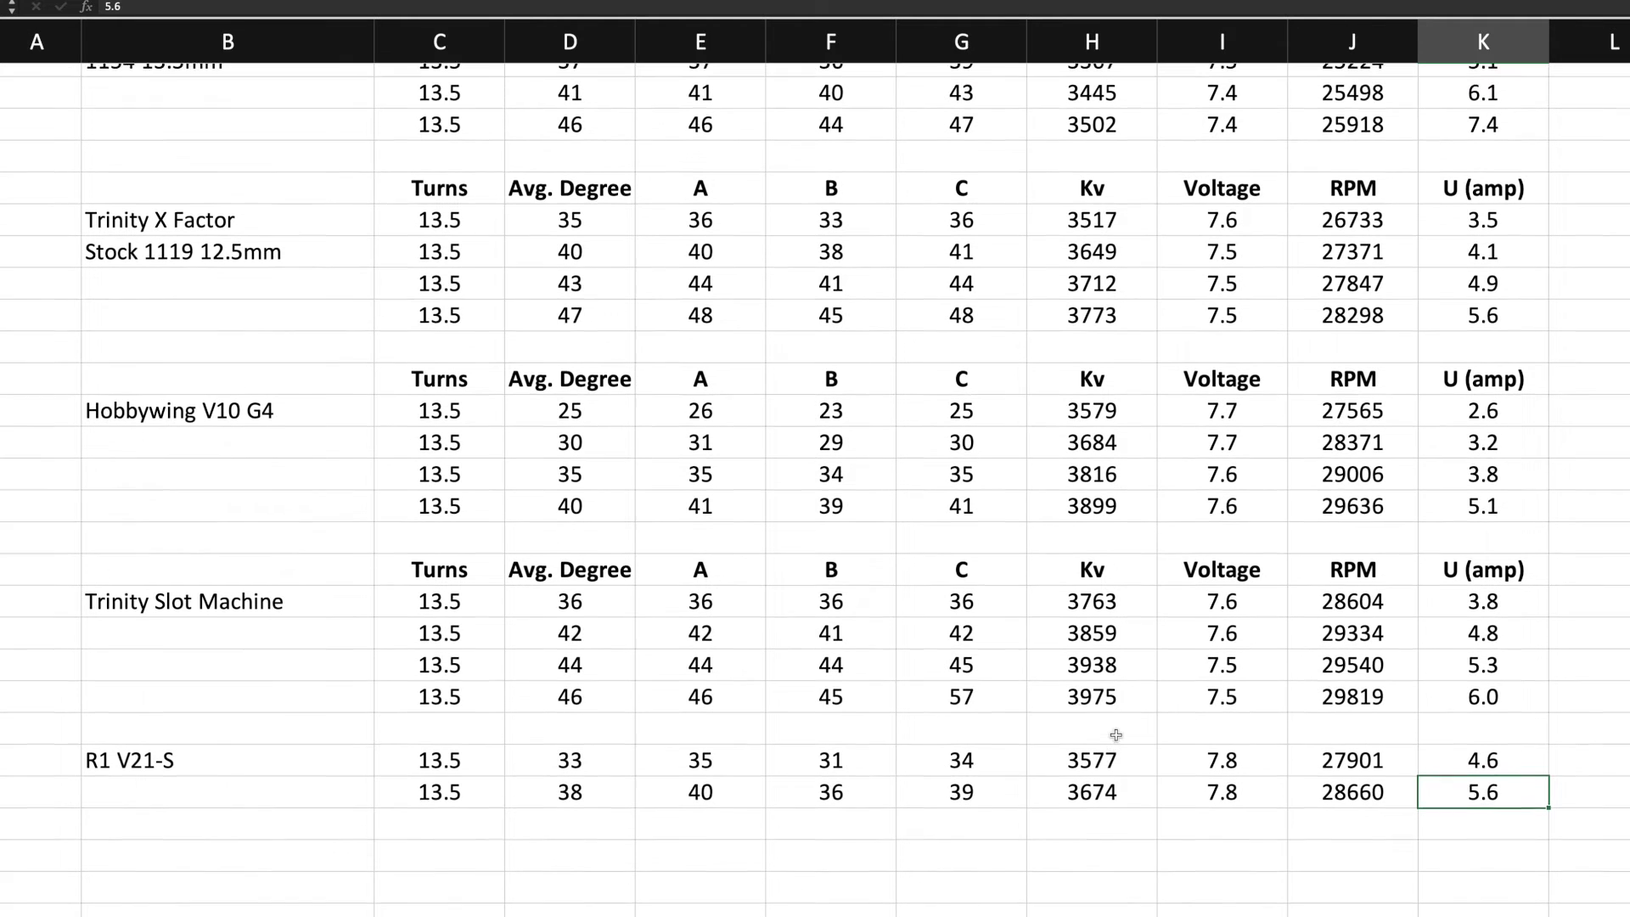
pyautogui.scroll(2, 1115, 735)
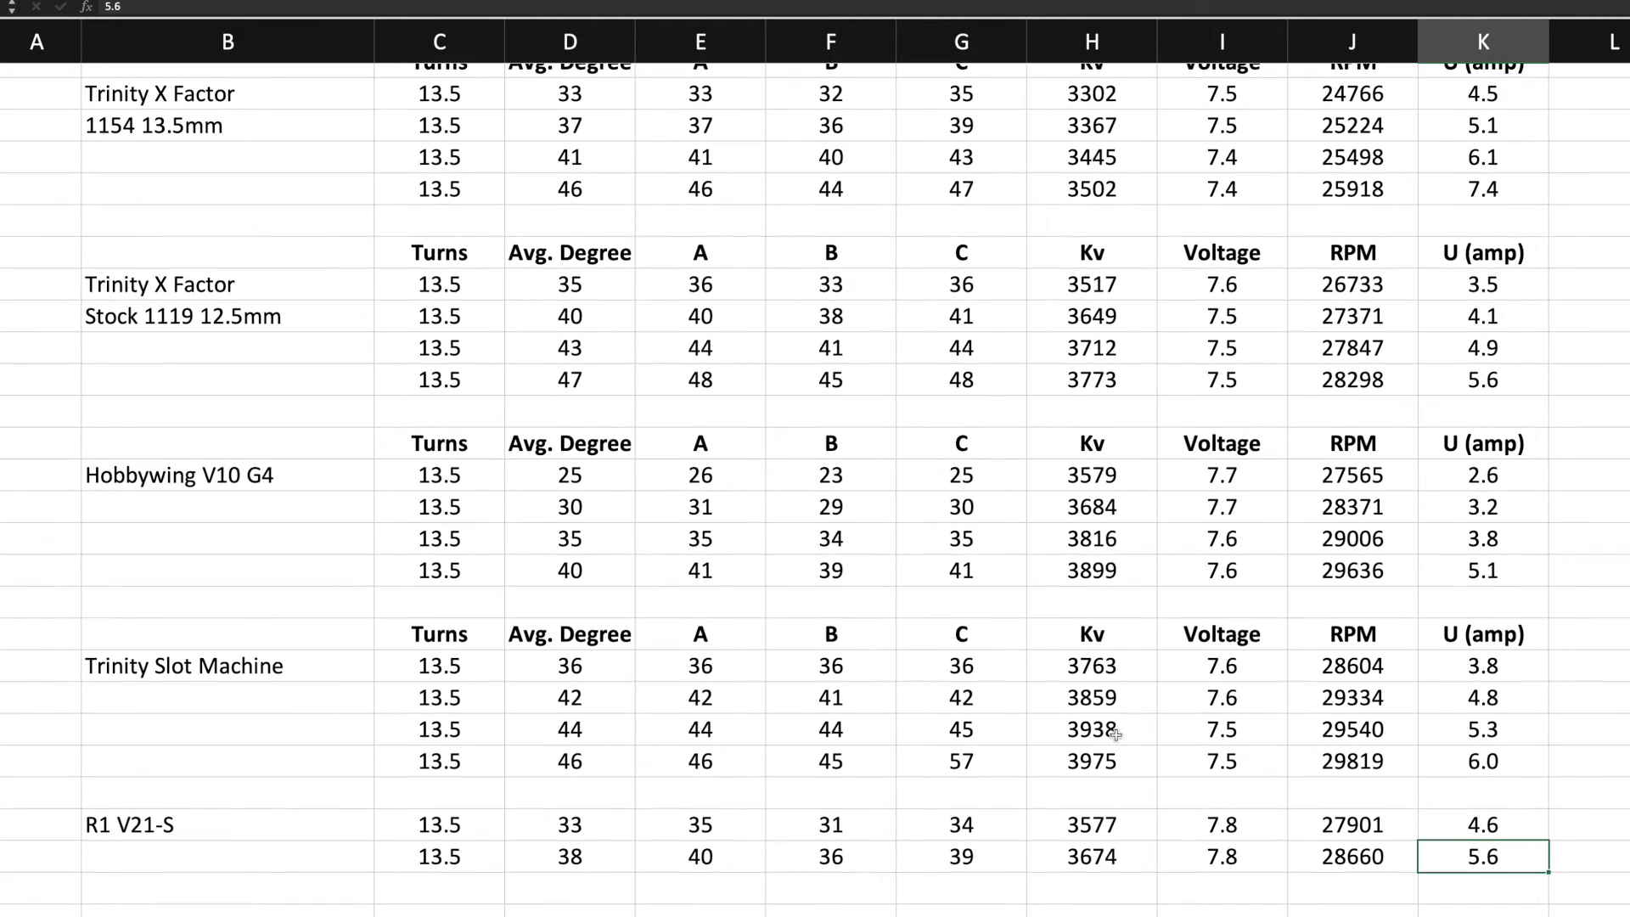
pyautogui.scroll(10, 1116, 735)
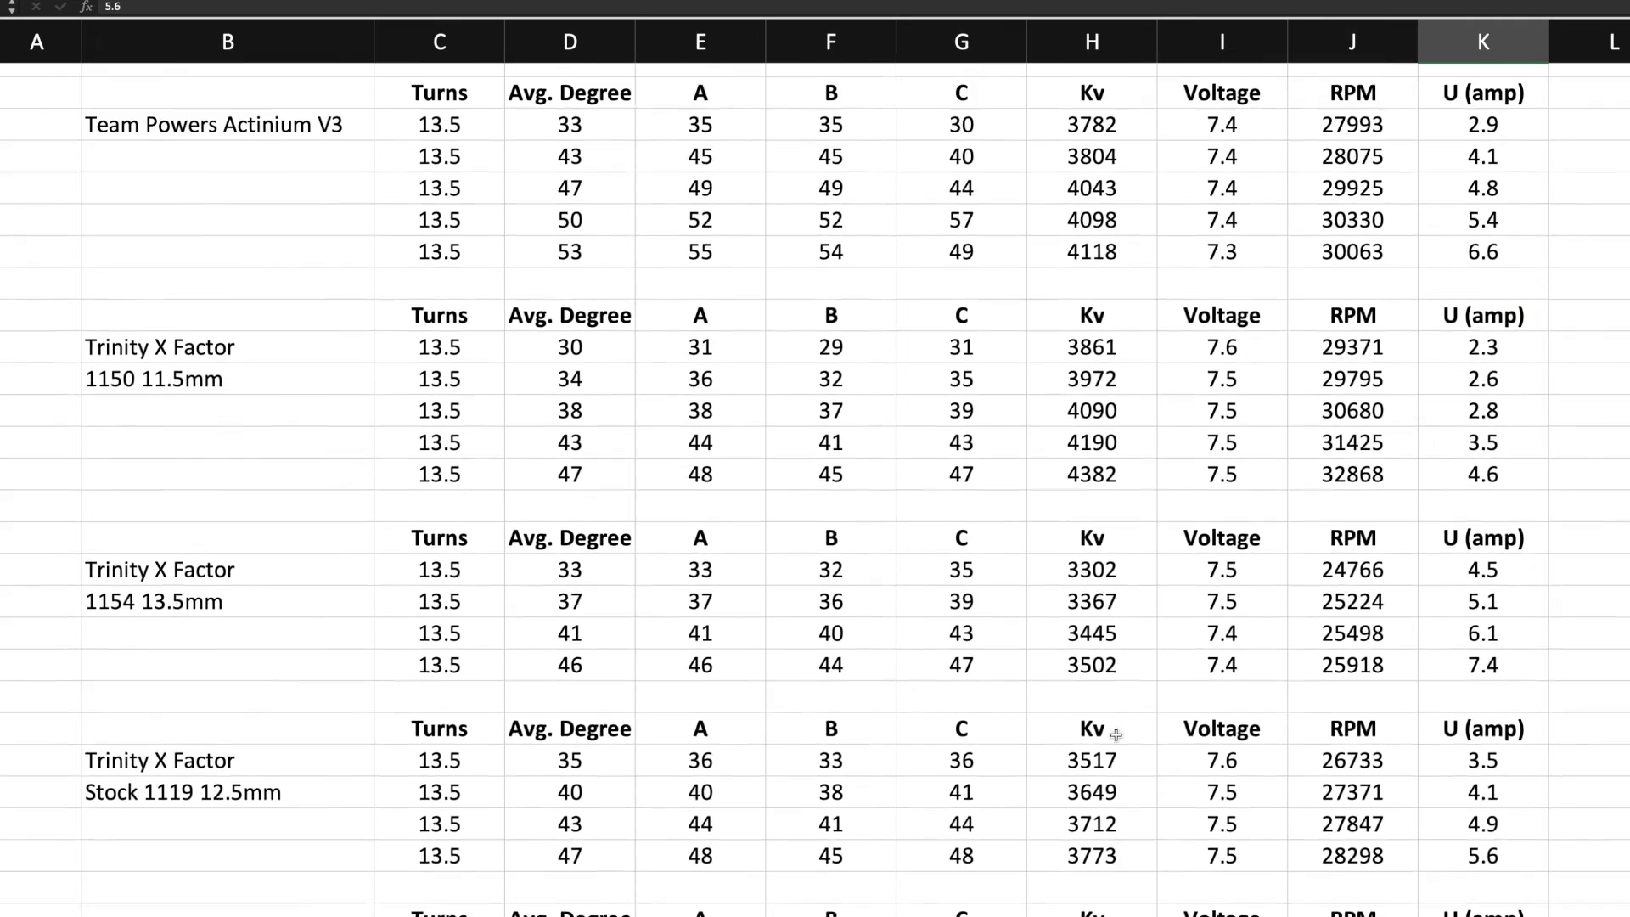
pyautogui.scroll(-2, 1115, 735)
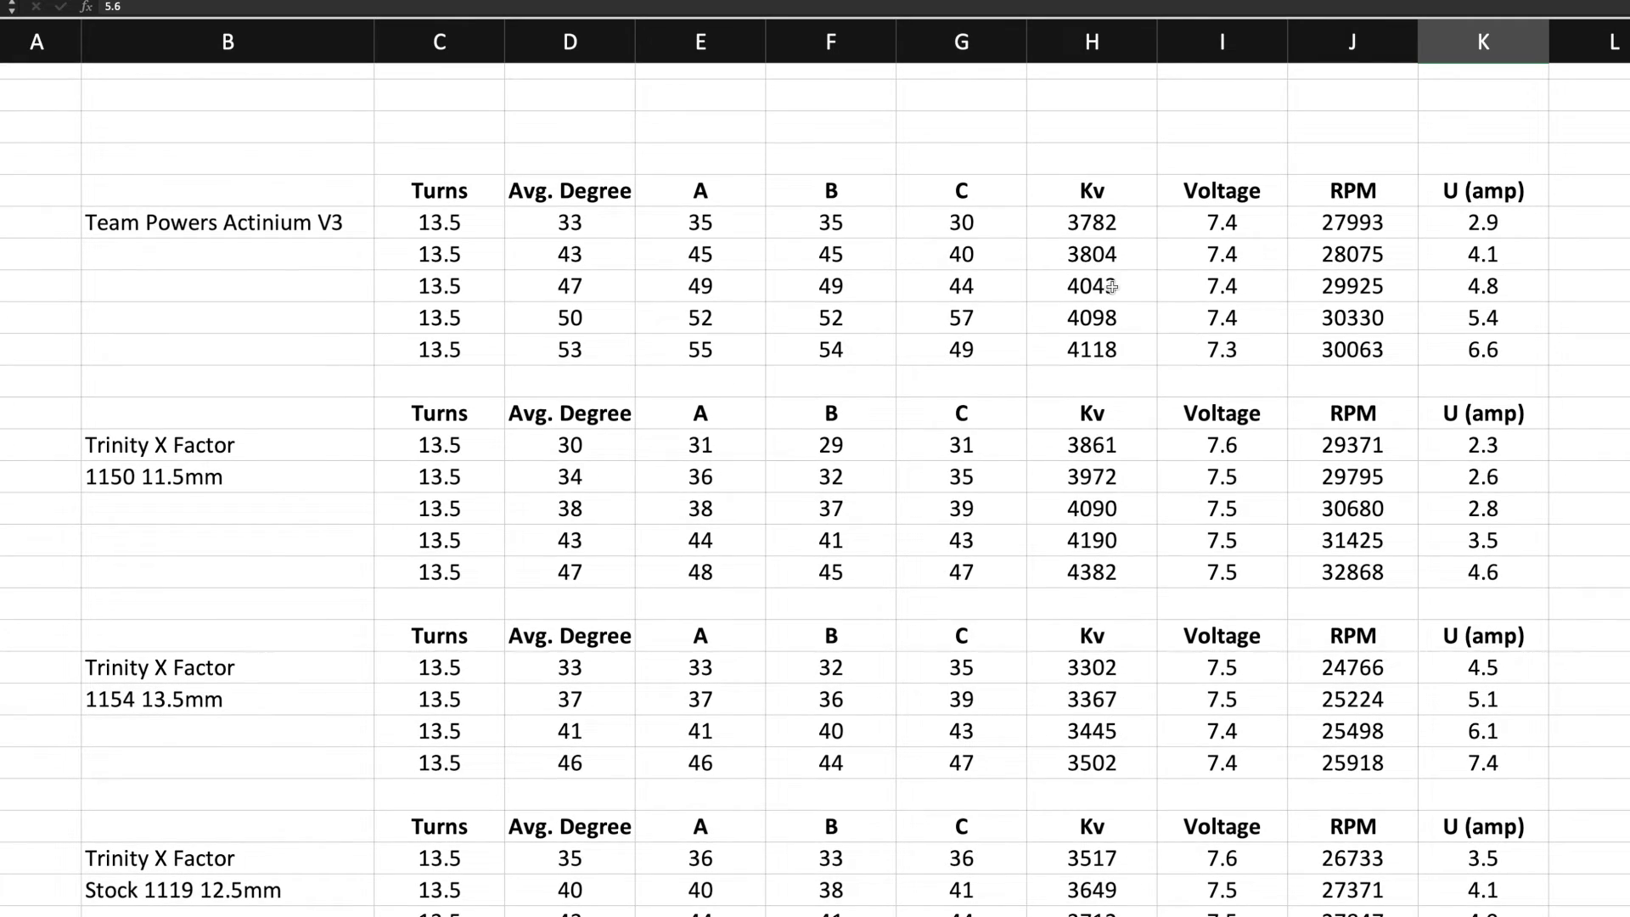
pyautogui.scroll(-1, 1116, 442)
pyautogui.scroll(-15, 1116, 443)
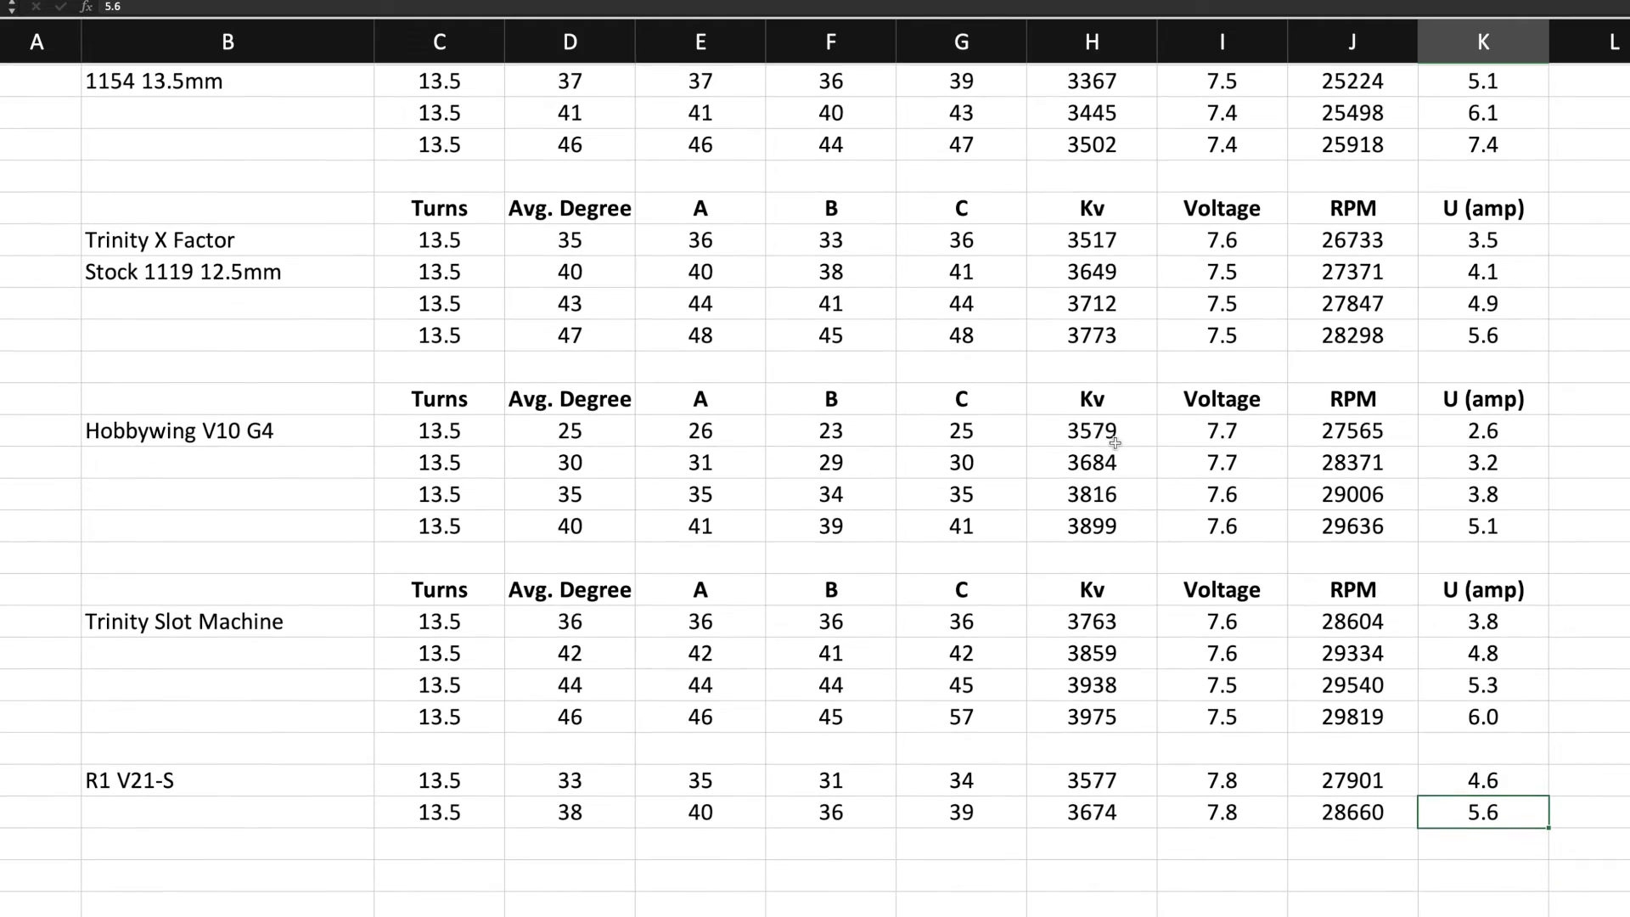
pyautogui.scroll(2, 1114, 443)
pyautogui.scroll(1, 1115, 442)
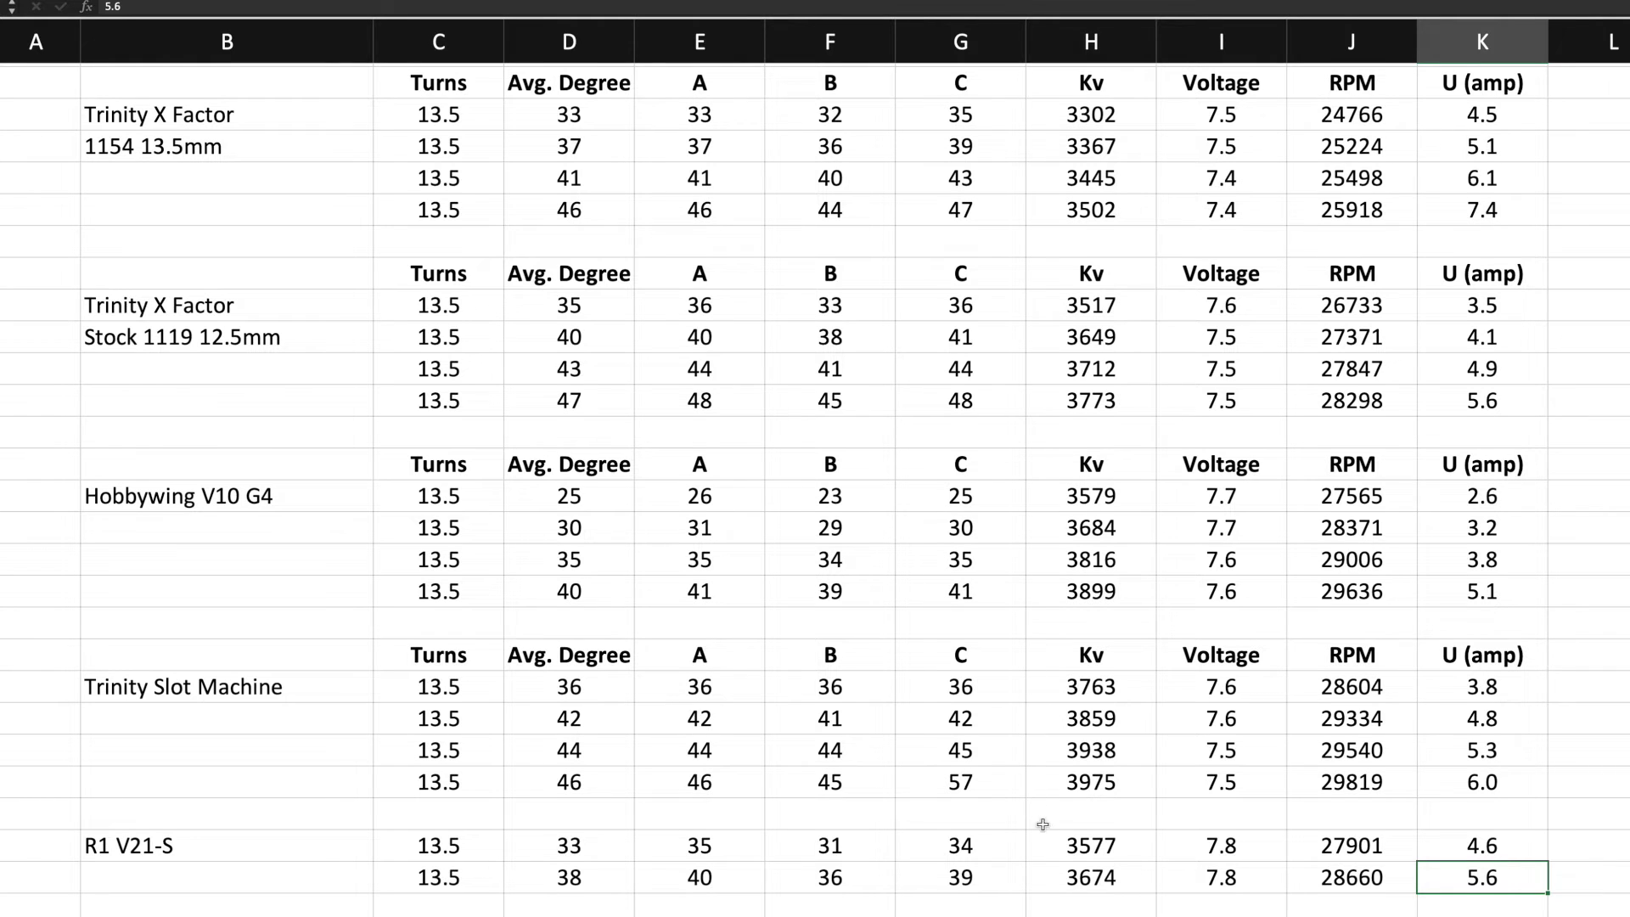
pyautogui.scroll(-4, 950, 692)
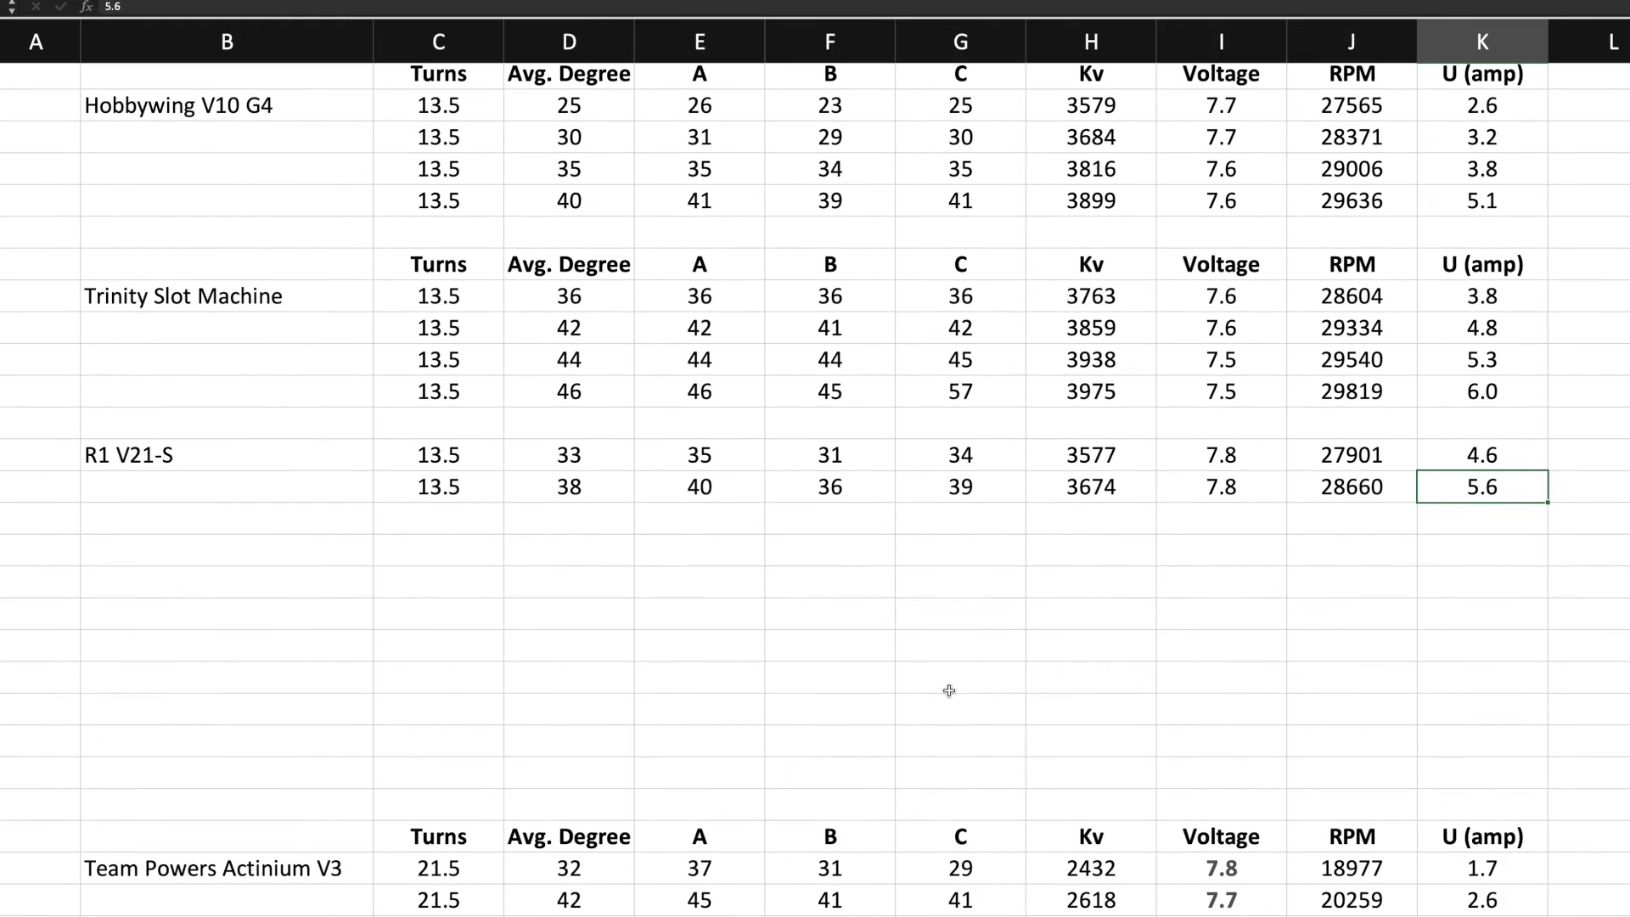
pyautogui.scroll(2, 949, 690)
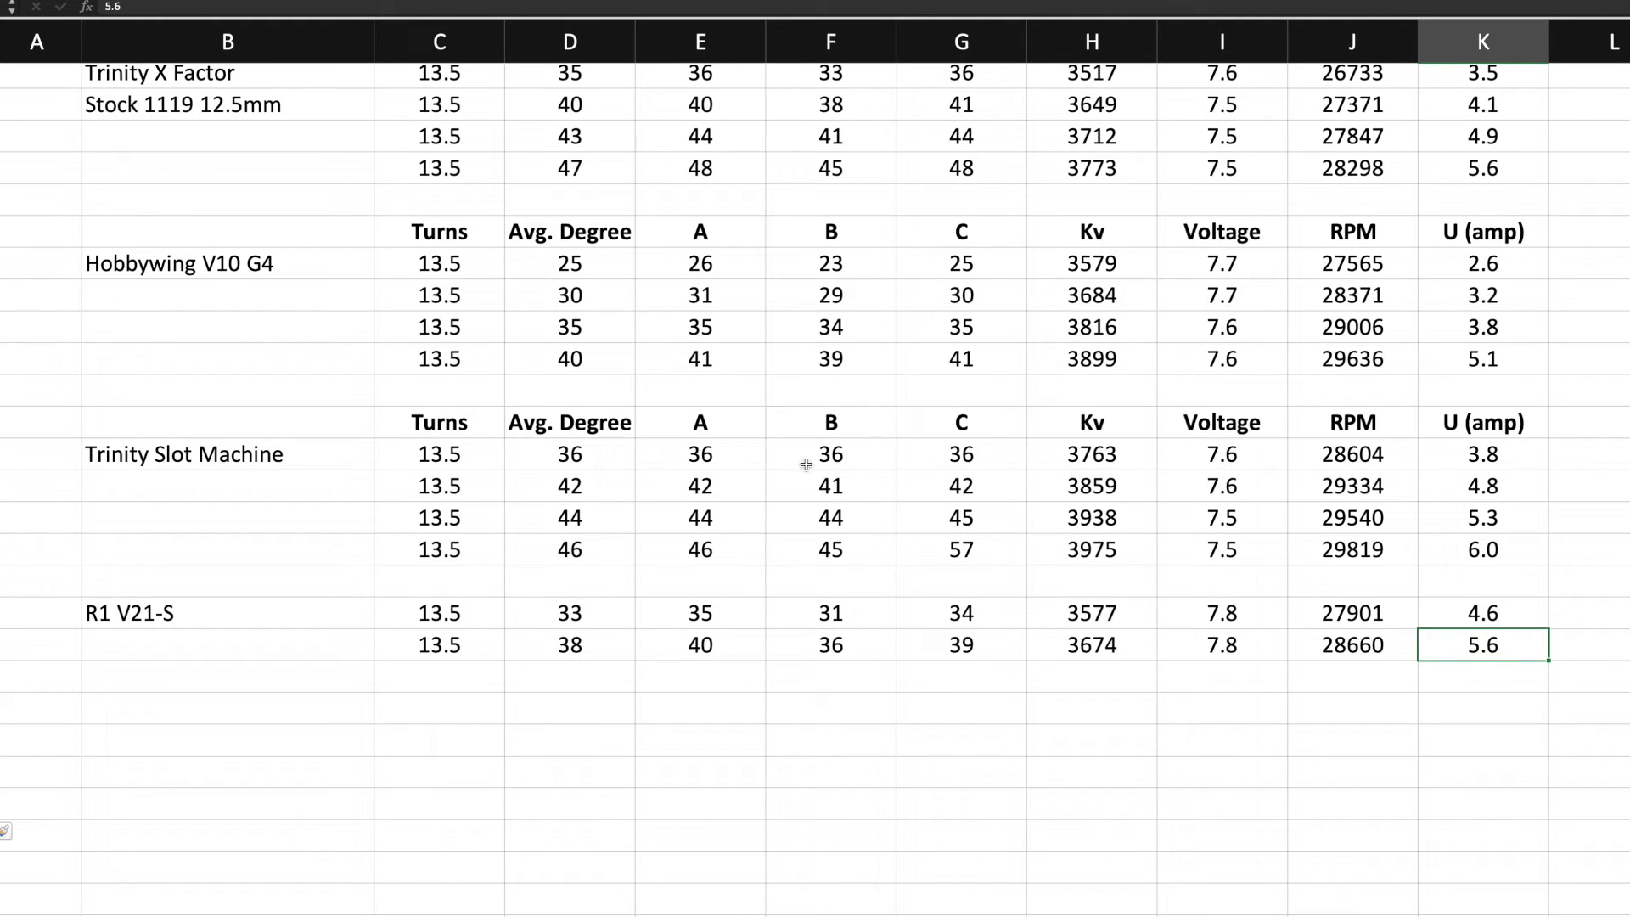
pyautogui.scroll(3, 794, 456)
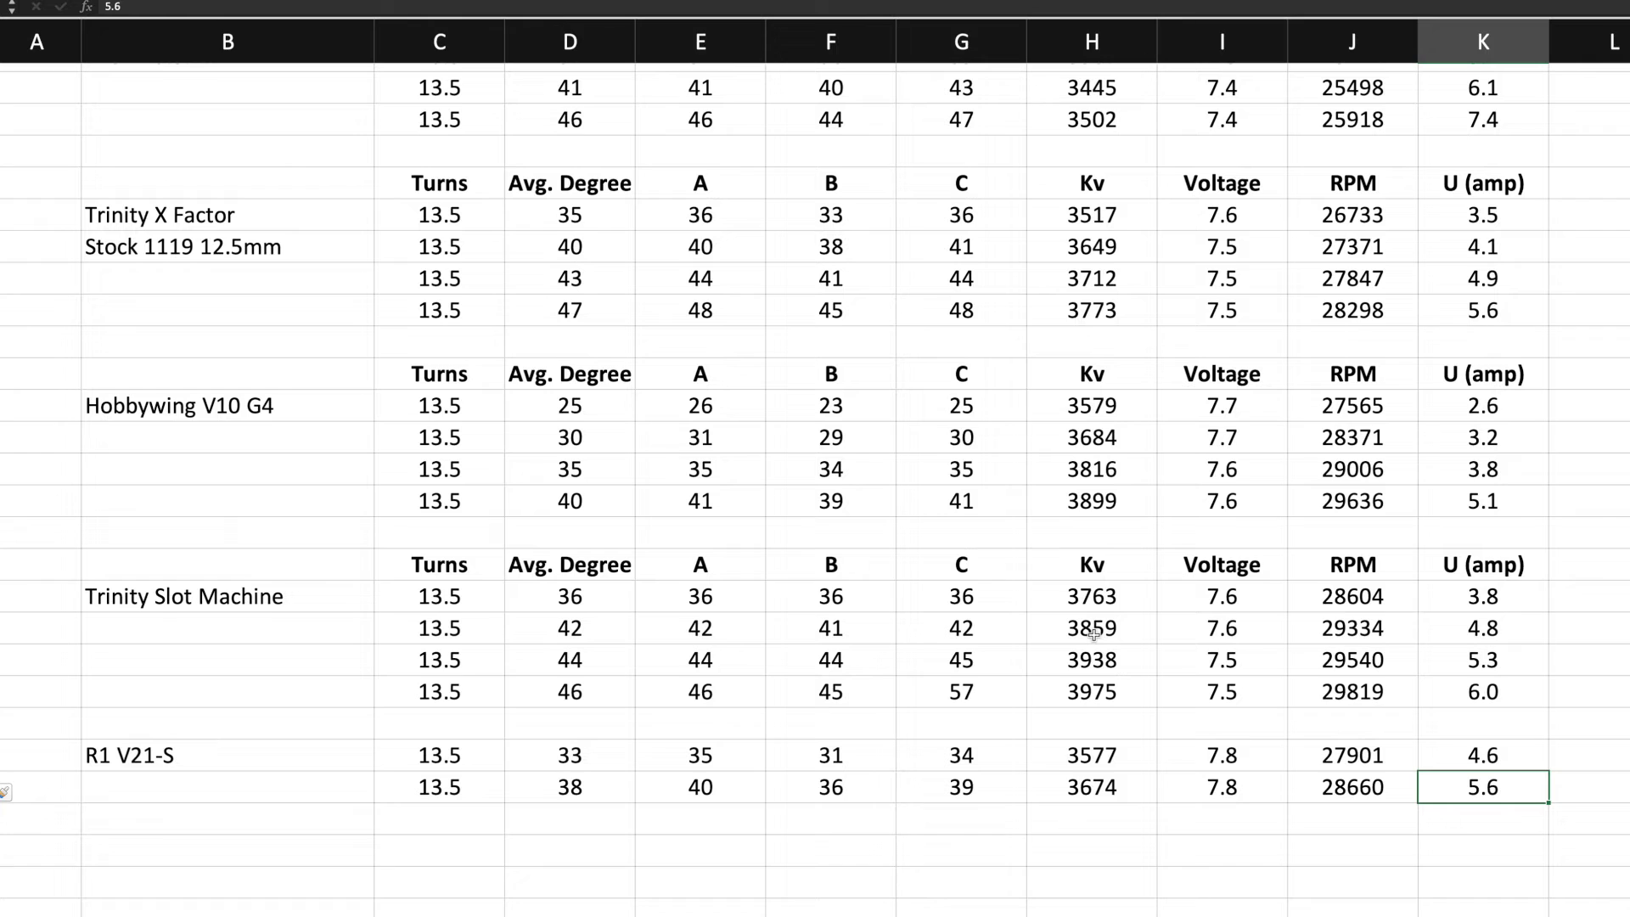
pyautogui.click(1495, 631)
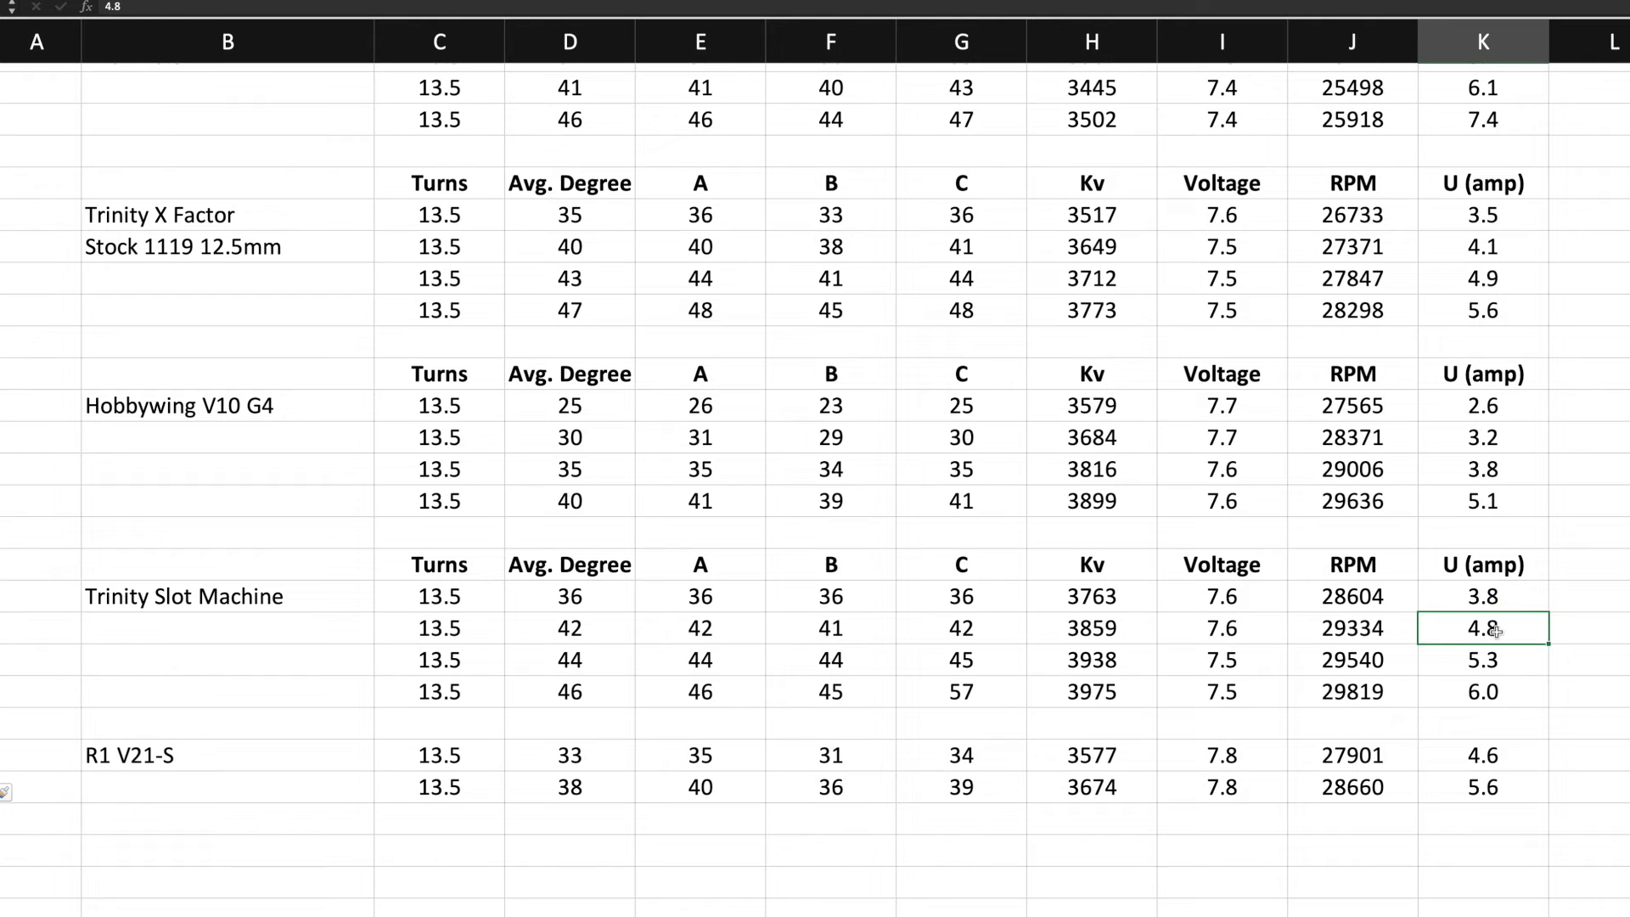
pyautogui.click(1495, 662)
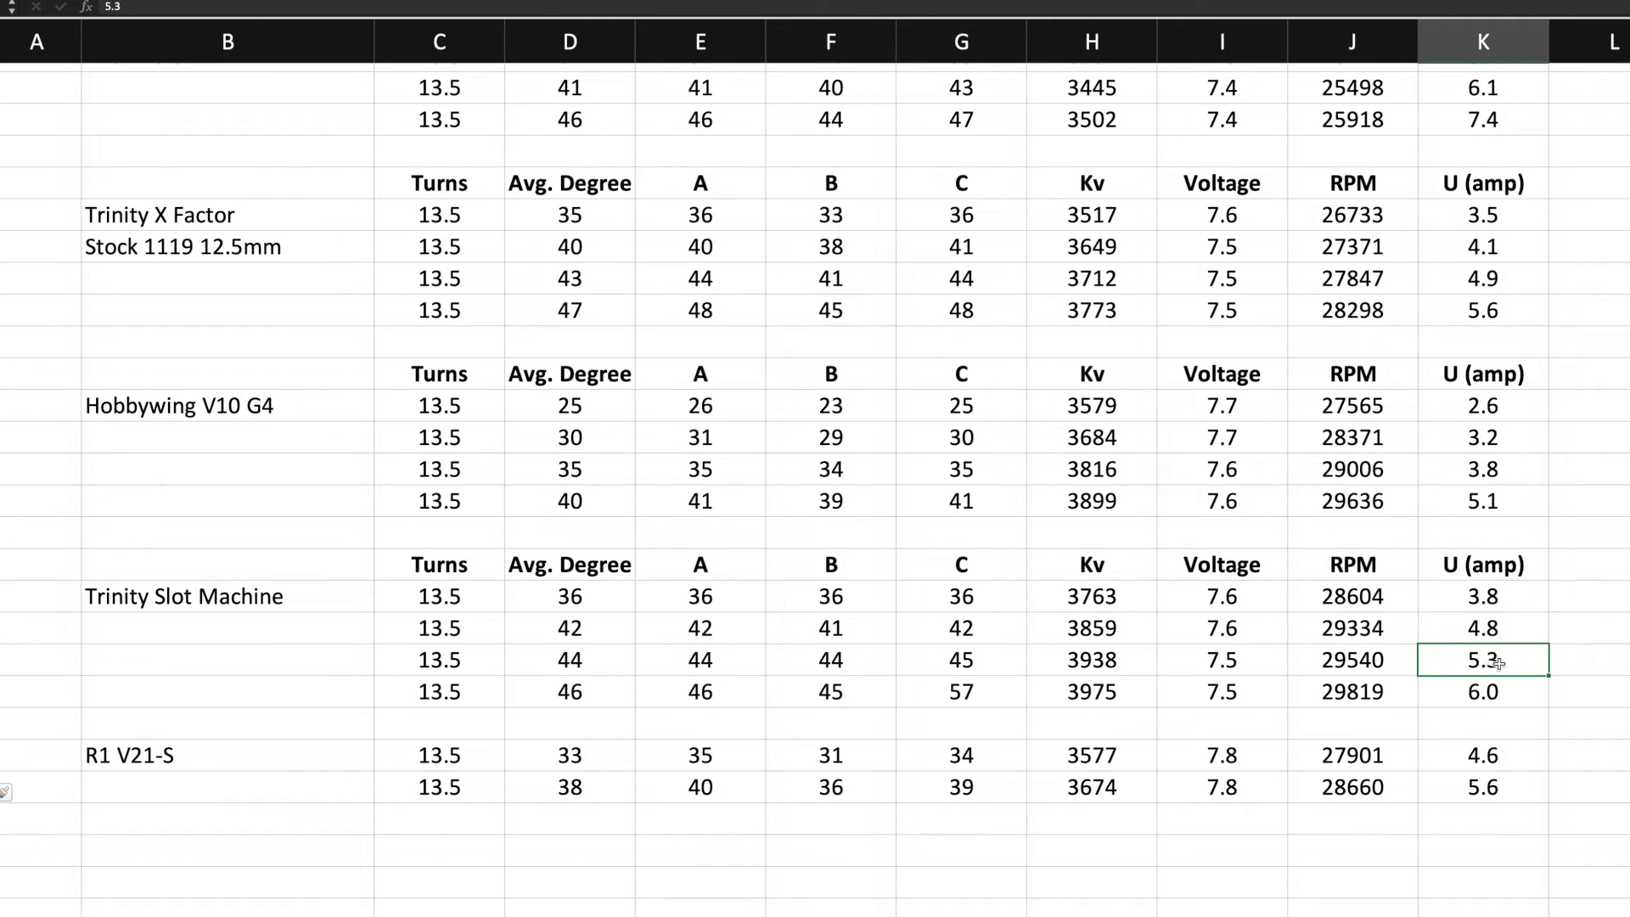
pyautogui.click(1104, 667)
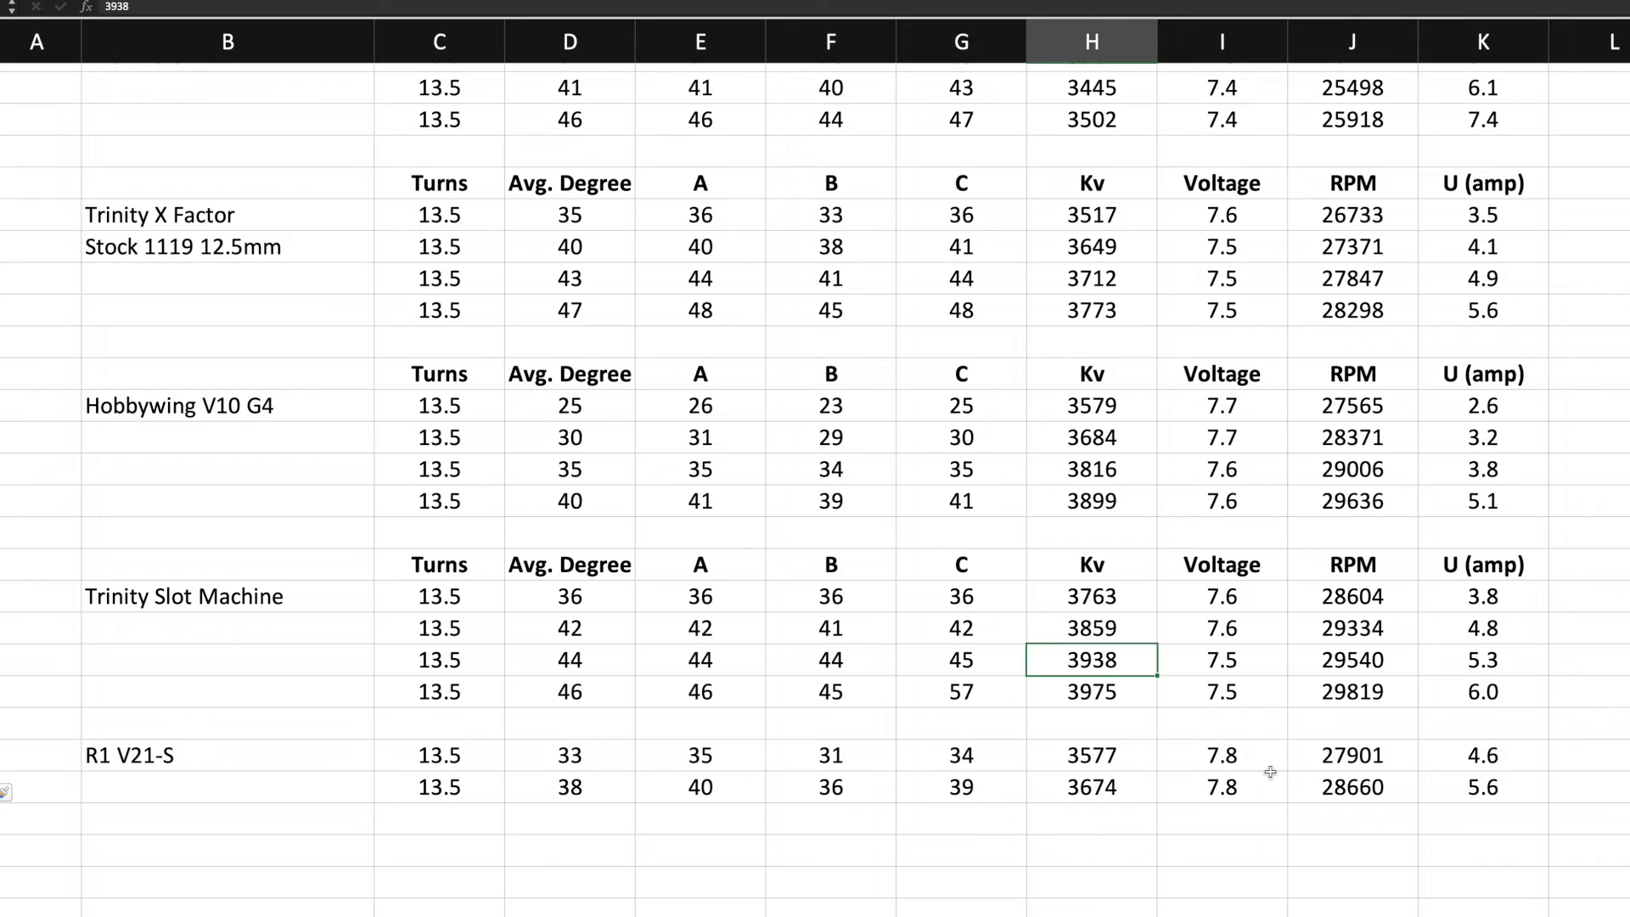
pyautogui.click(1472, 792)
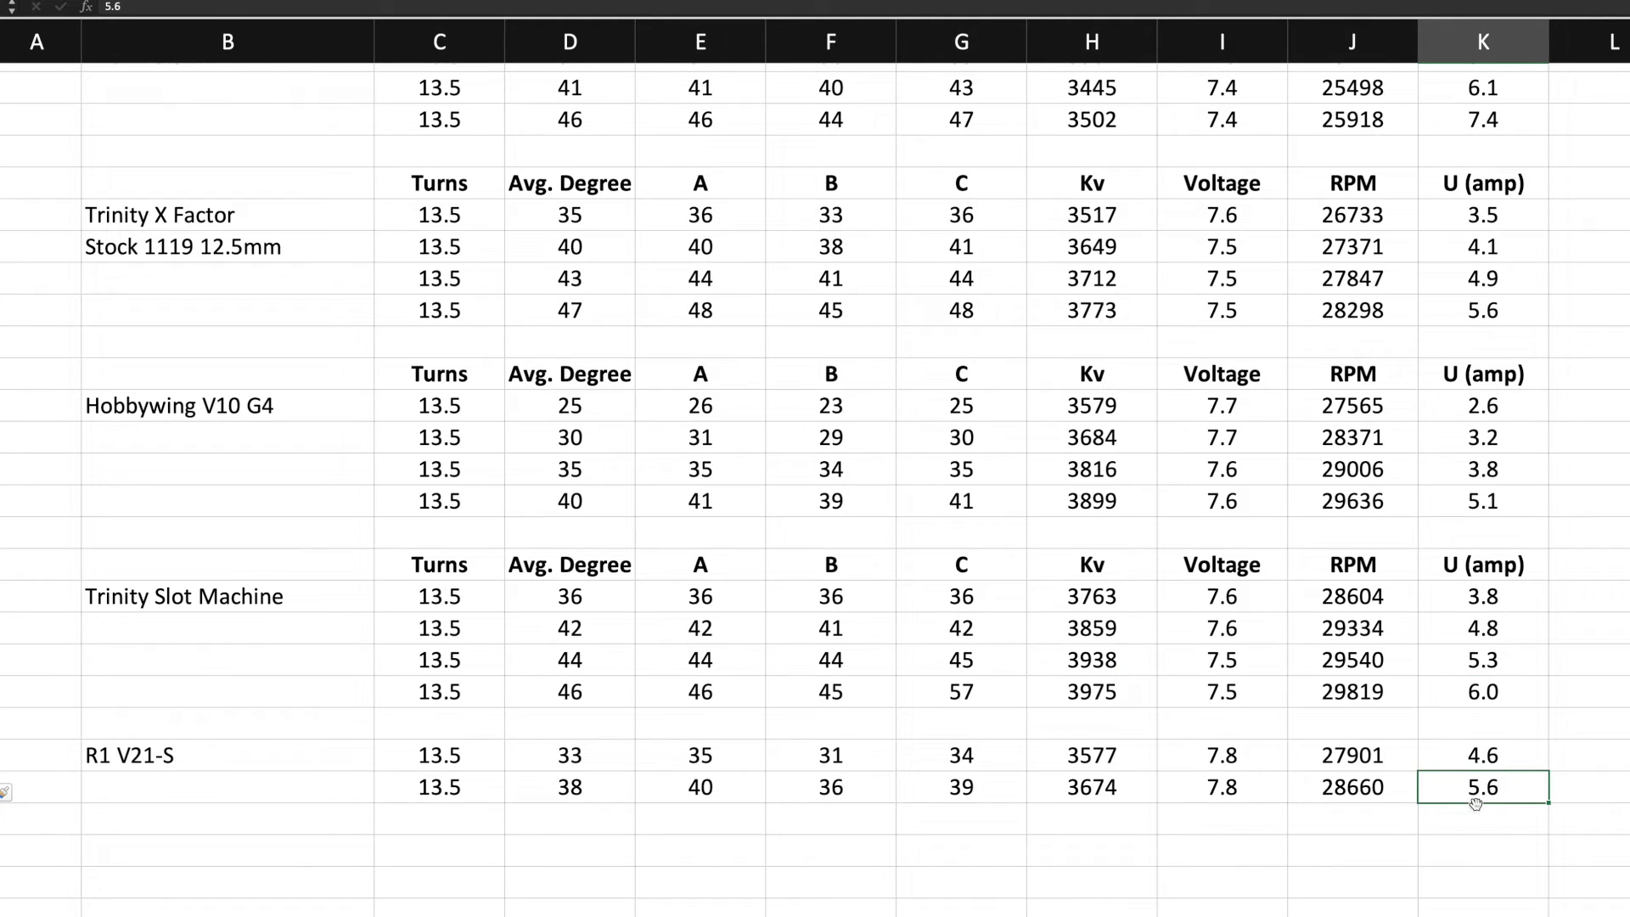
pyautogui.click(1475, 502)
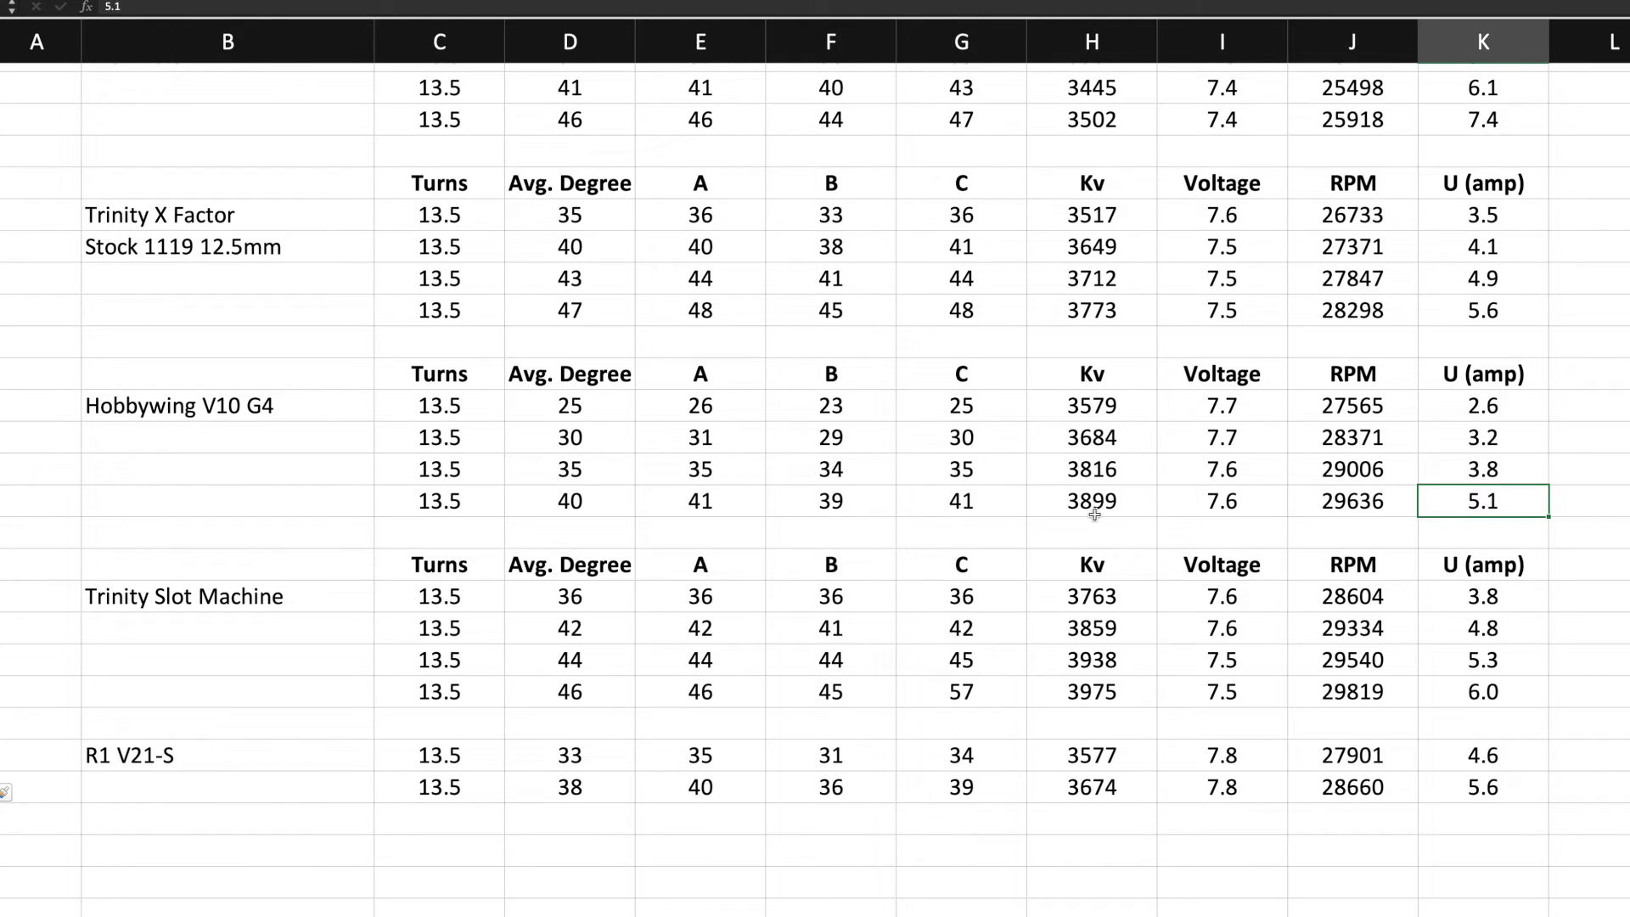
pyautogui.click(1066, 504)
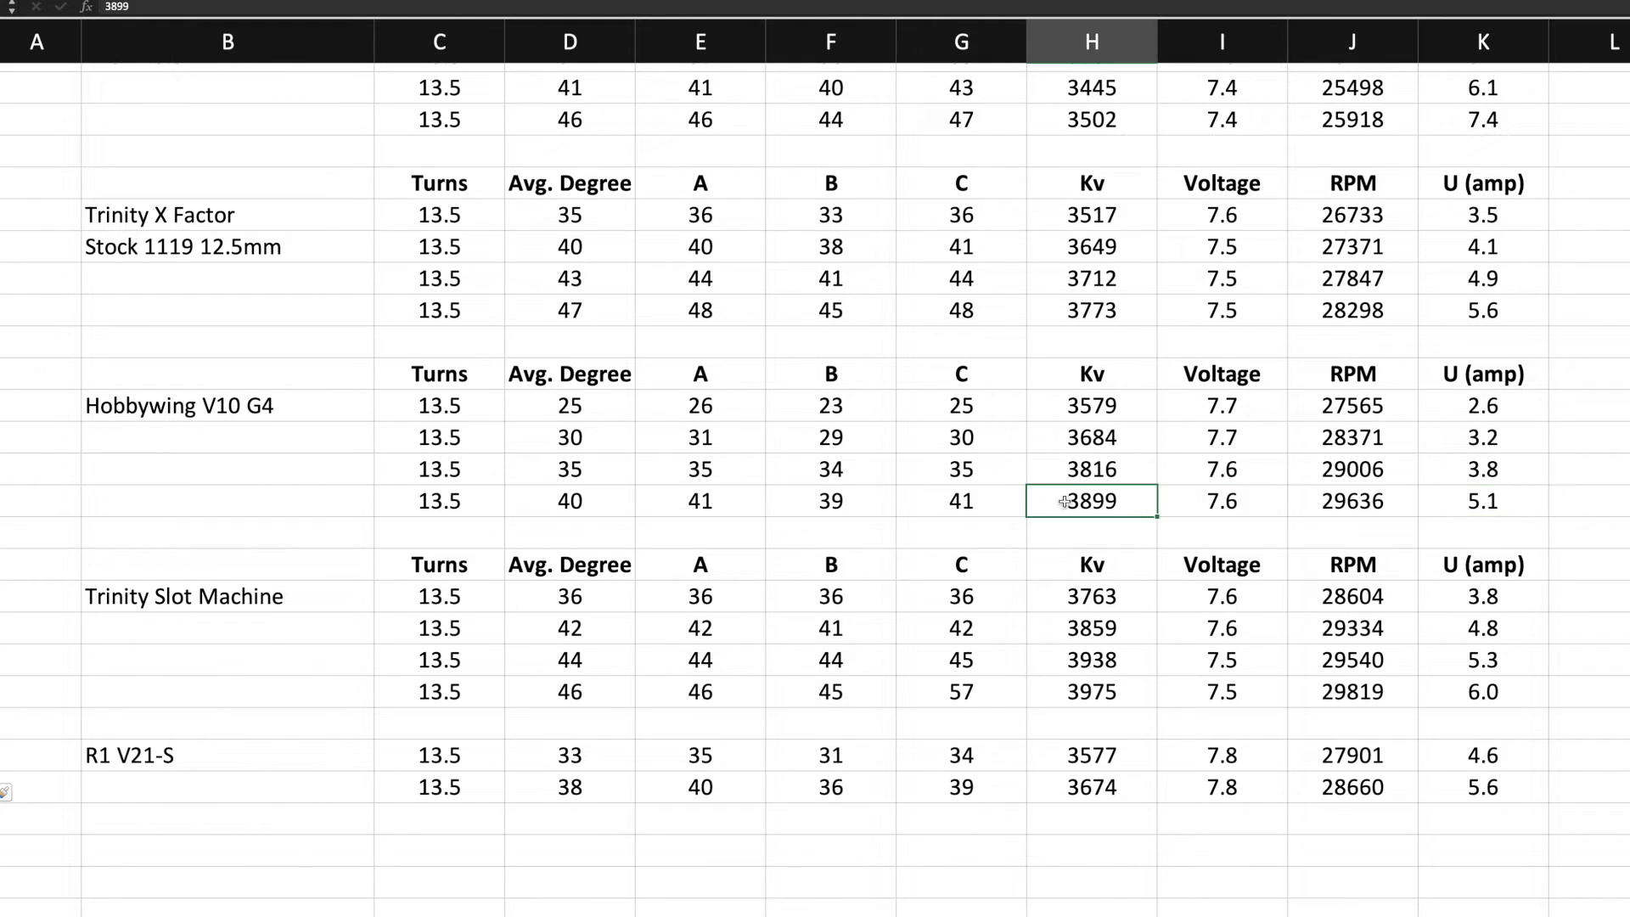
pyautogui.click(1105, 794)
pyautogui.click(1455, 787)
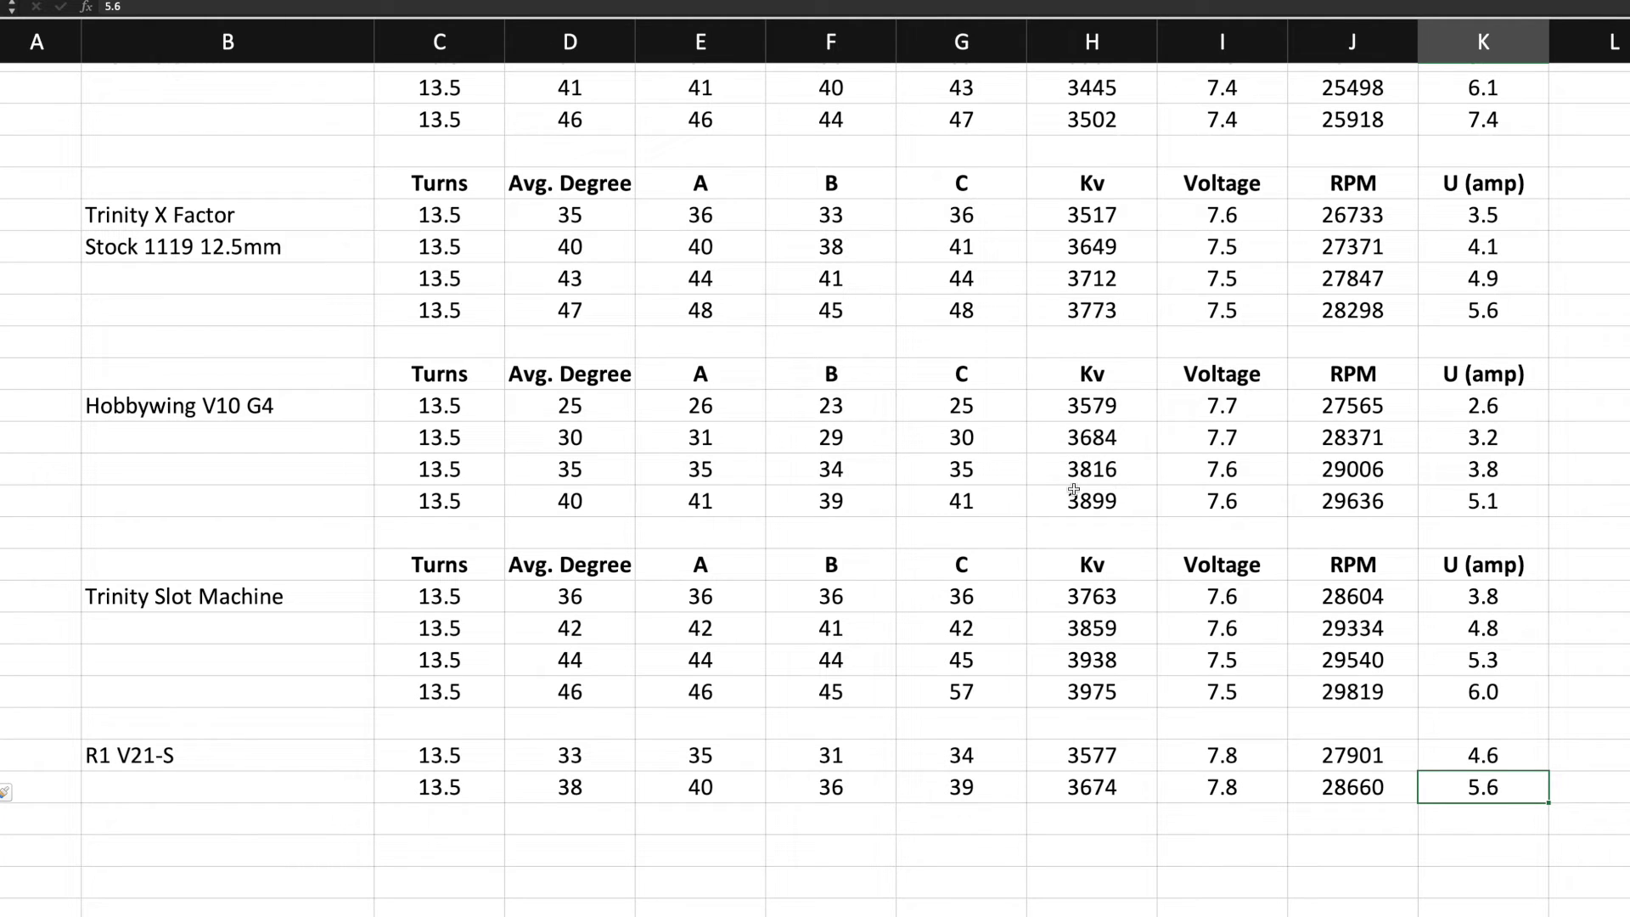
pyautogui.click(1056, 789)
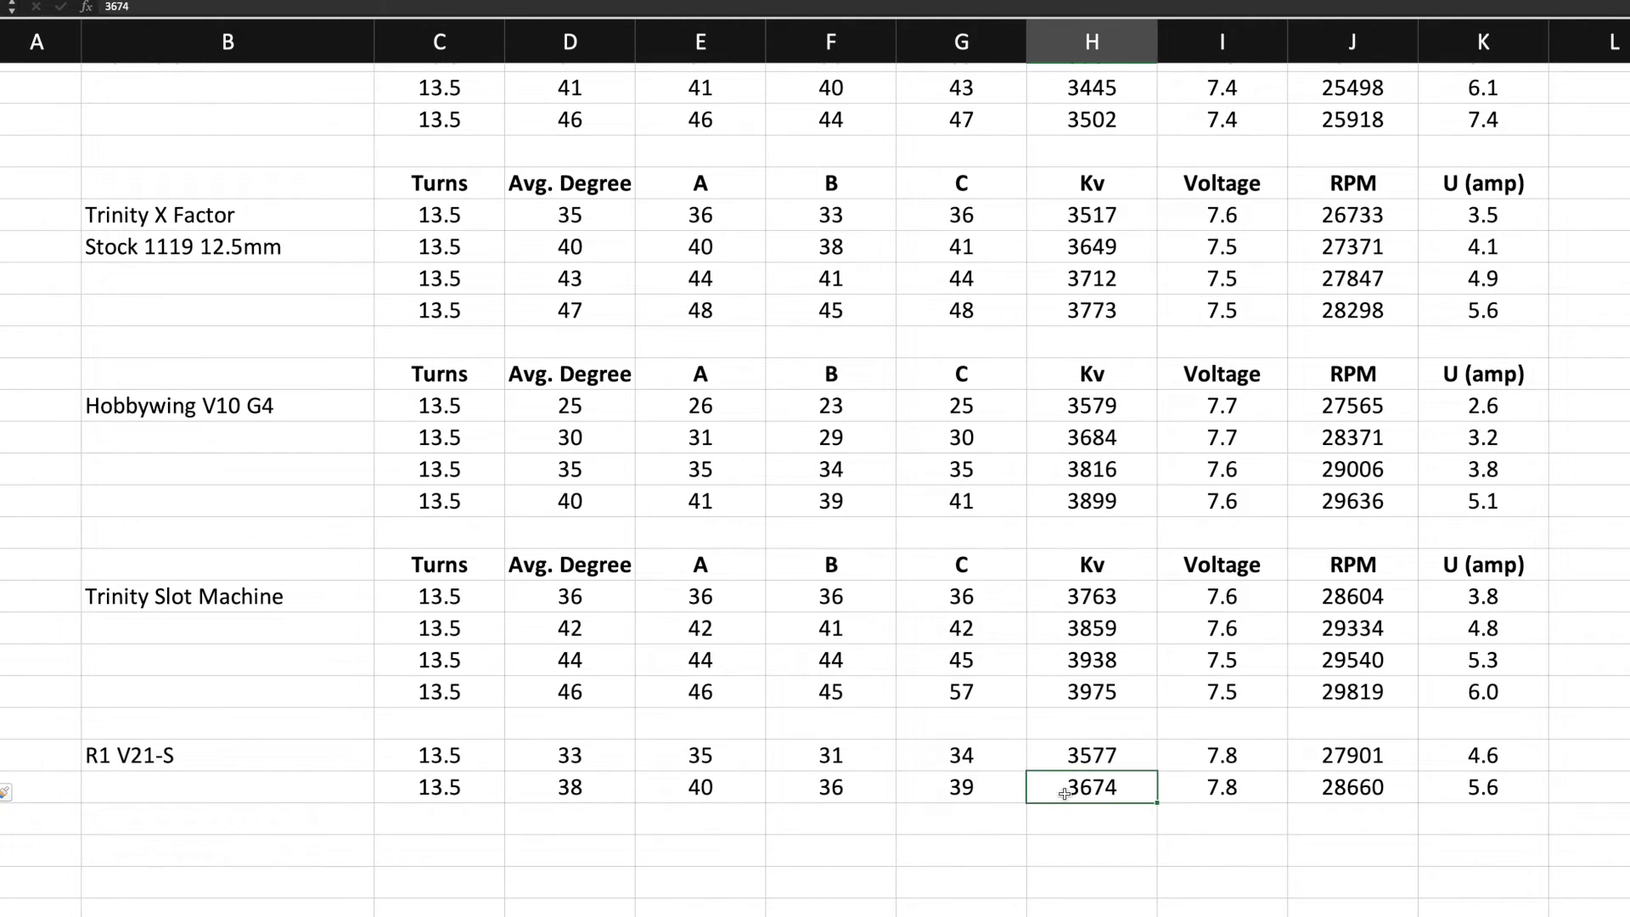
pyautogui.click(1064, 437)
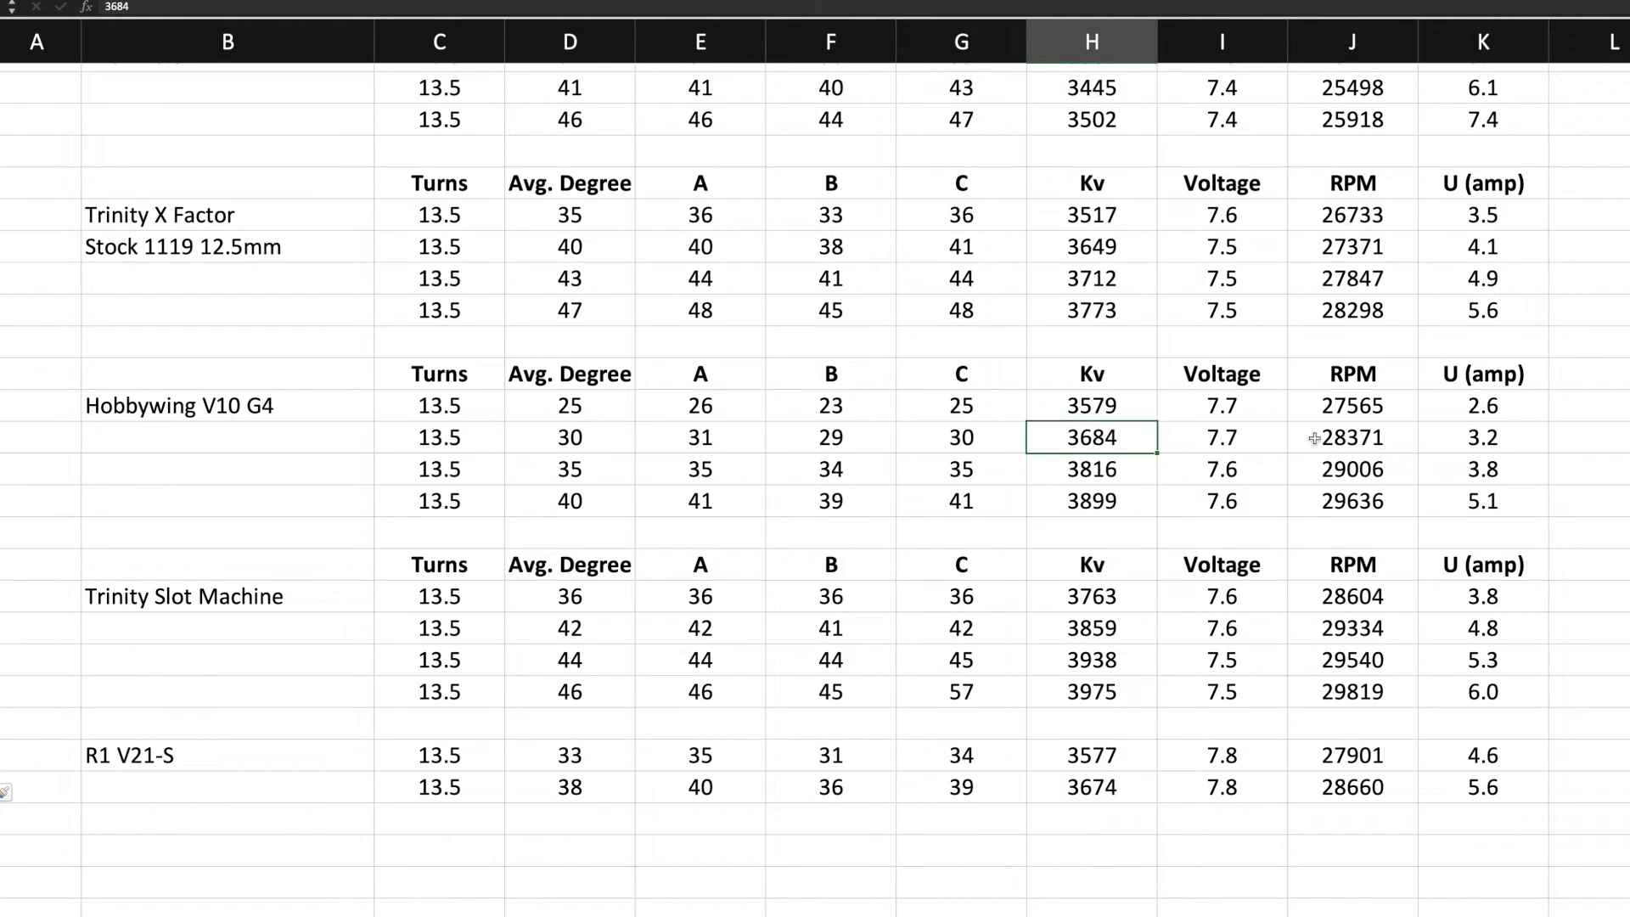
pyautogui.click(1449, 435)
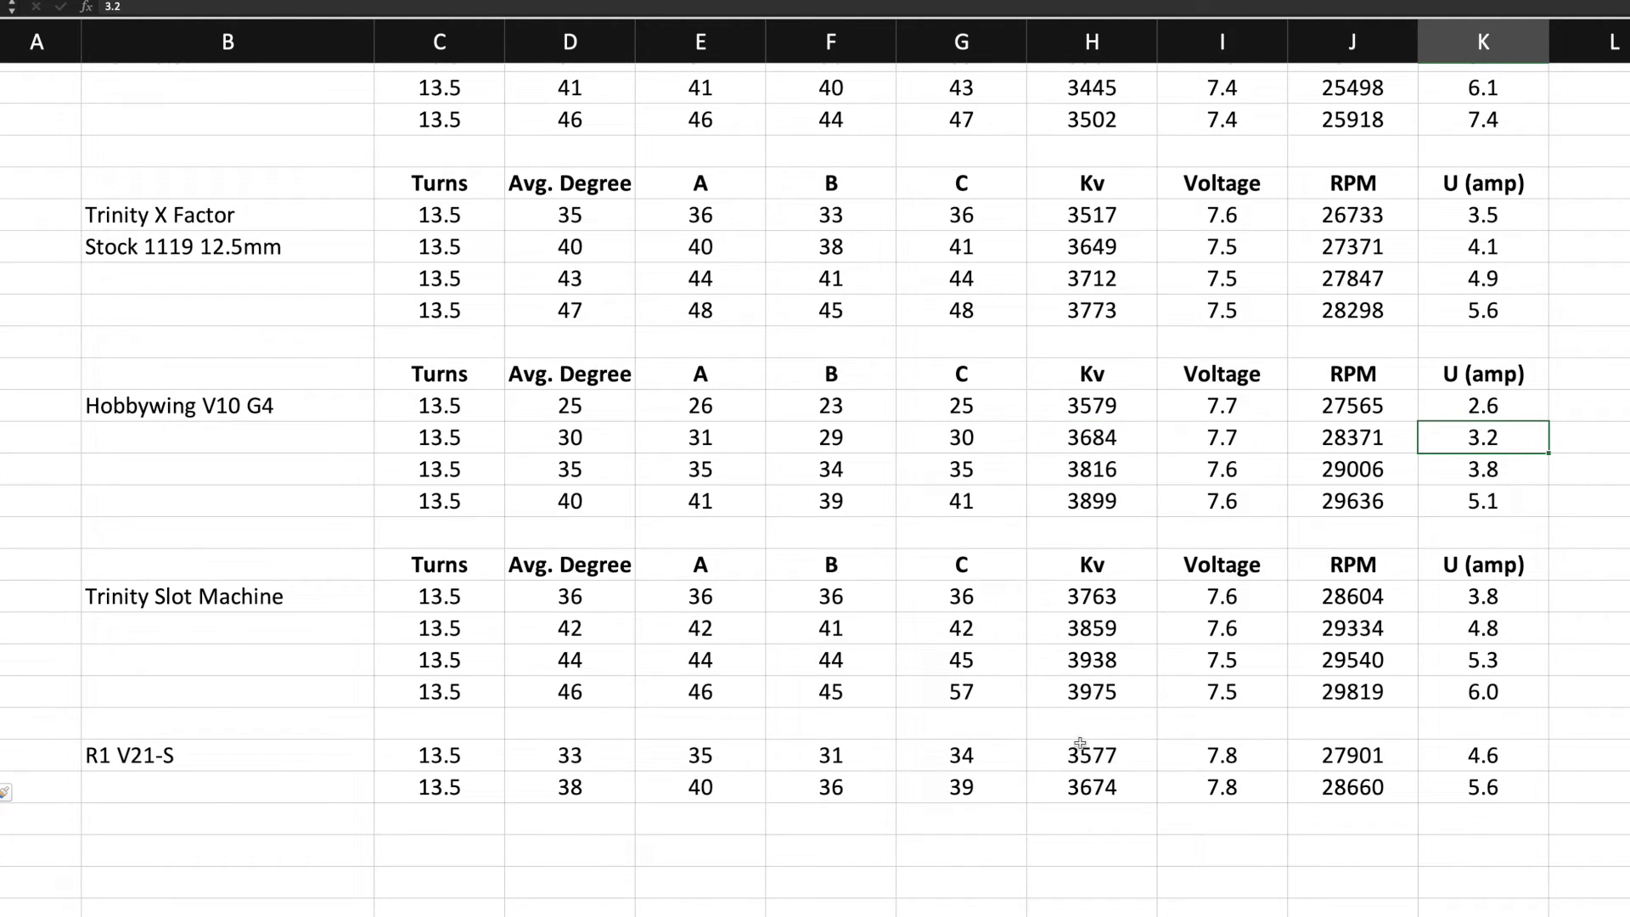
pyautogui.click(1090, 595)
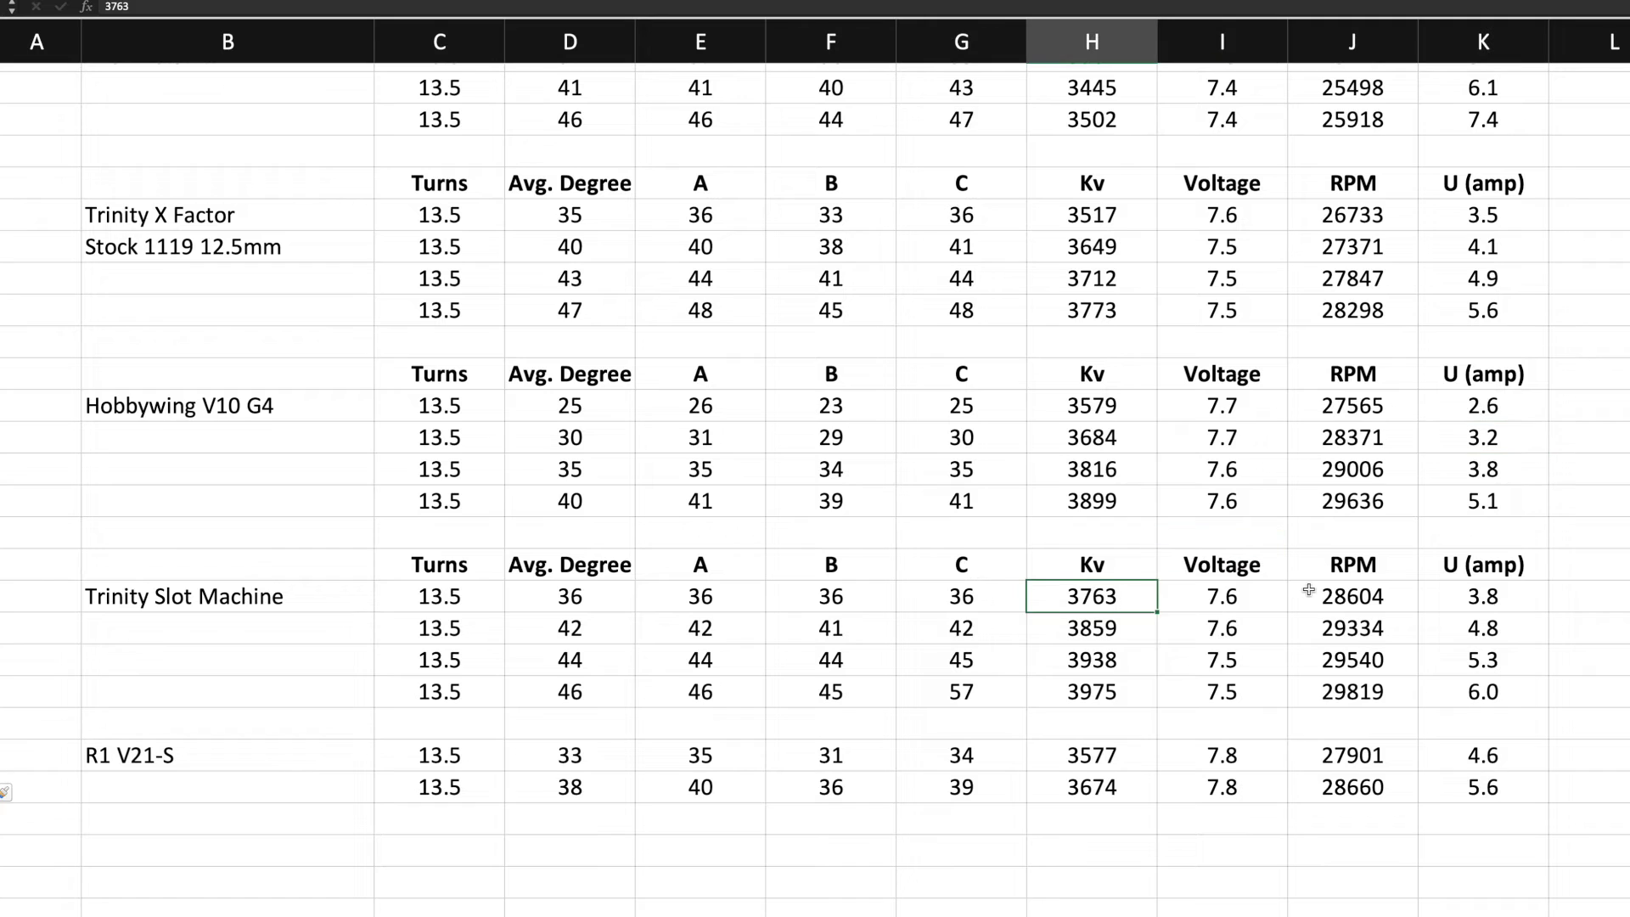
pyautogui.click(1447, 597)
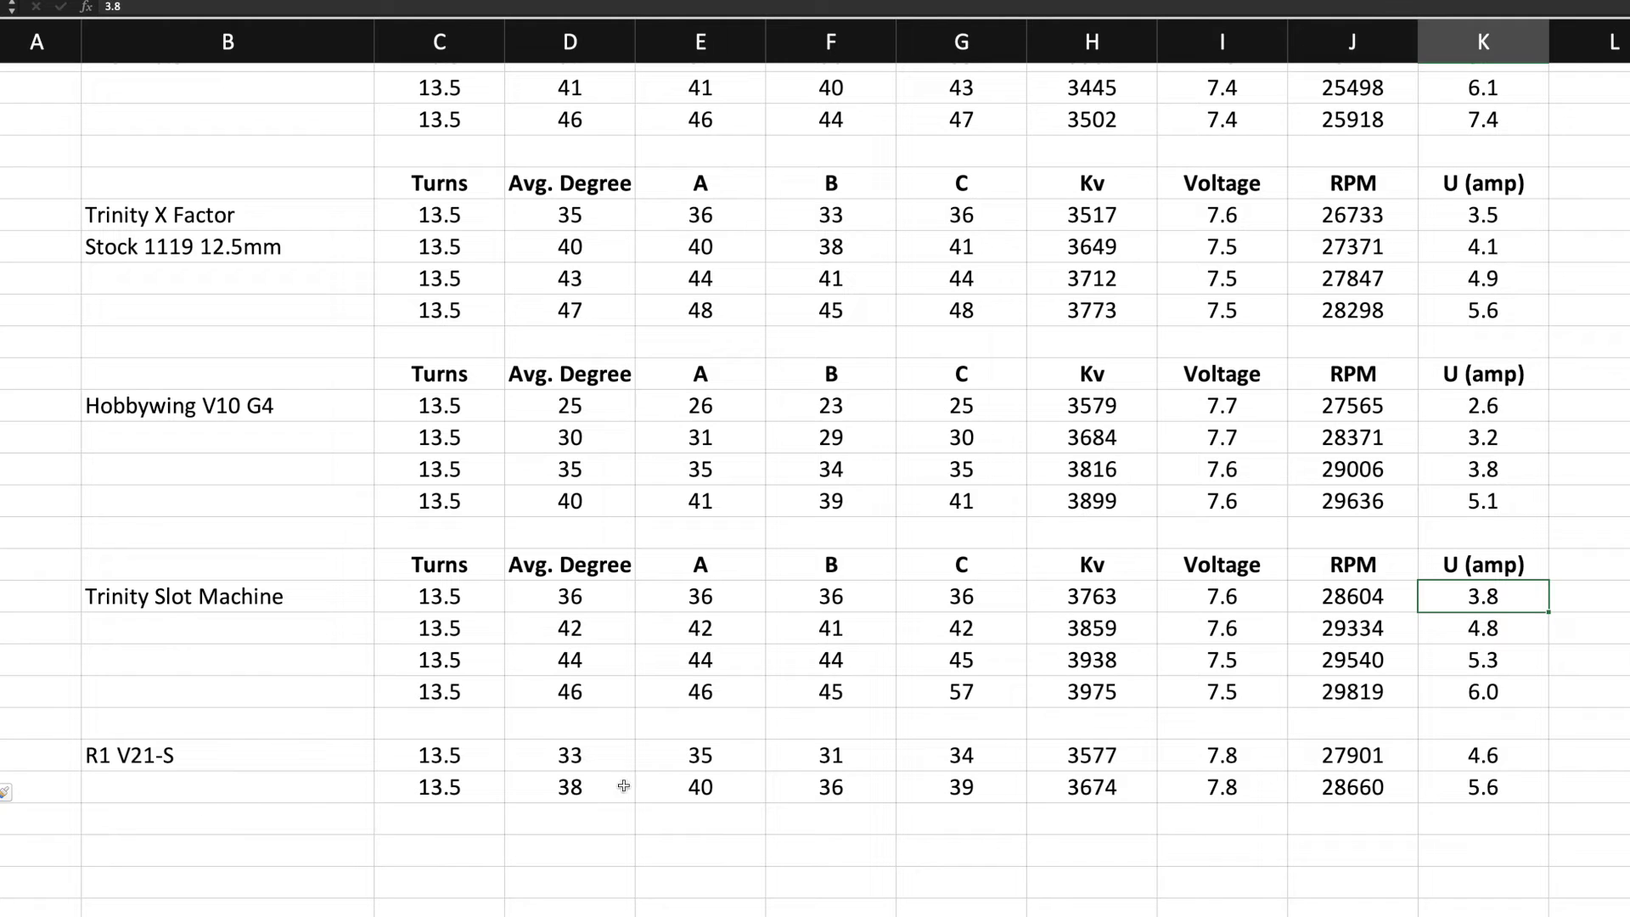
pyautogui.click(292, 784)
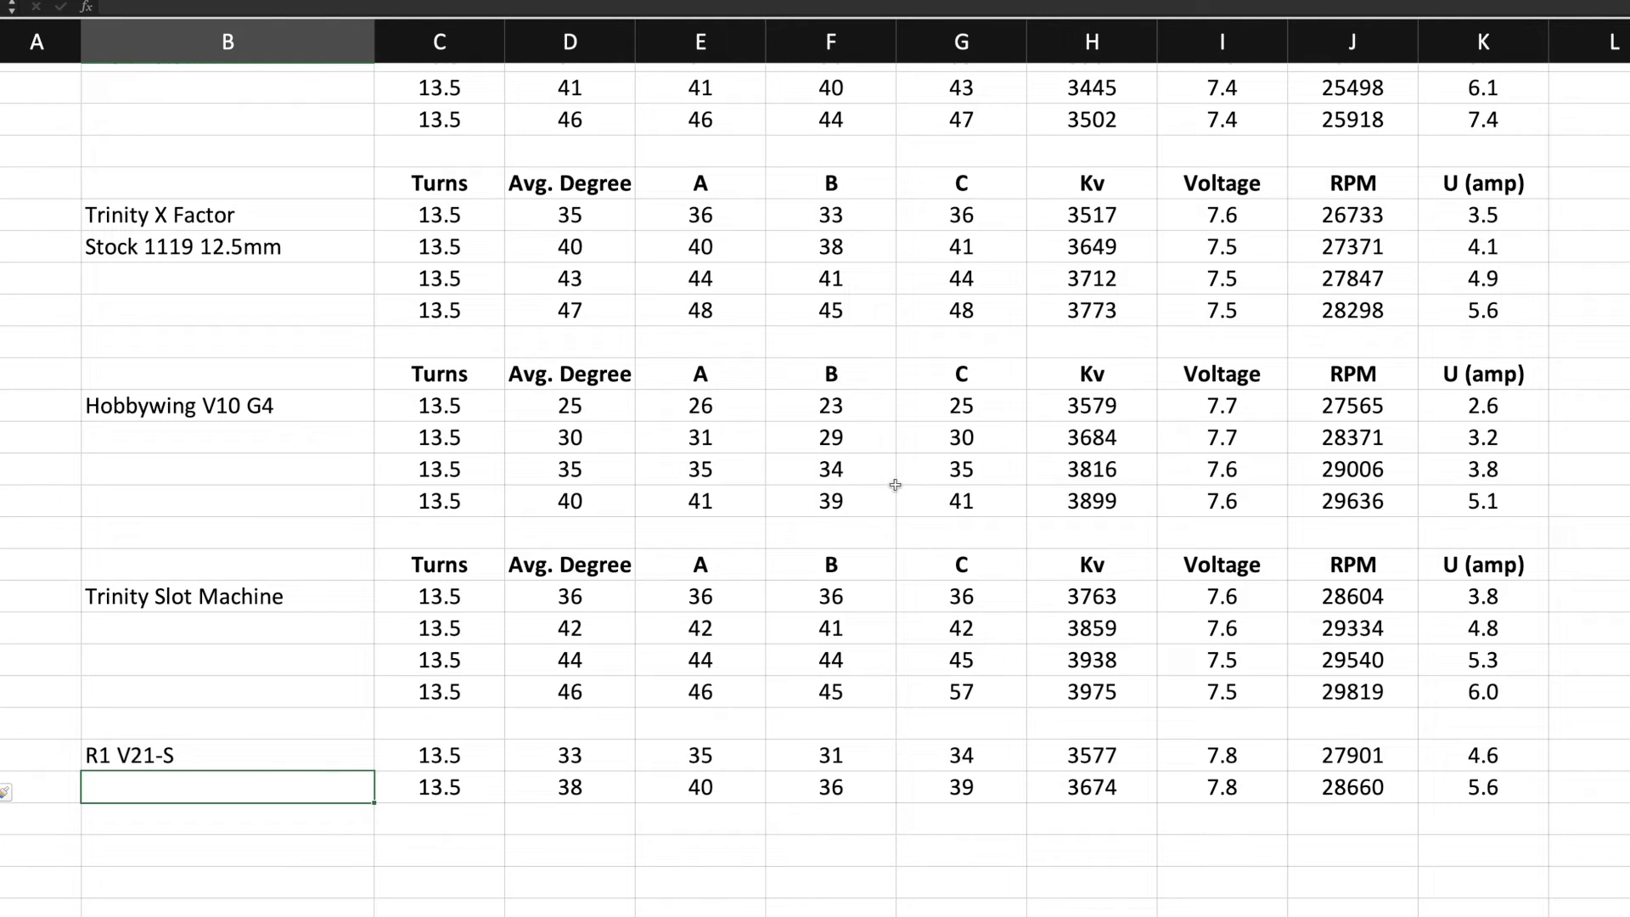
# - Scroll to the 21.5T tables showing Fantom Helix RS (44°–53°, 2697–3200 Kv) and R1 V21-S
pyautogui.scroll(-7, 881, 472)
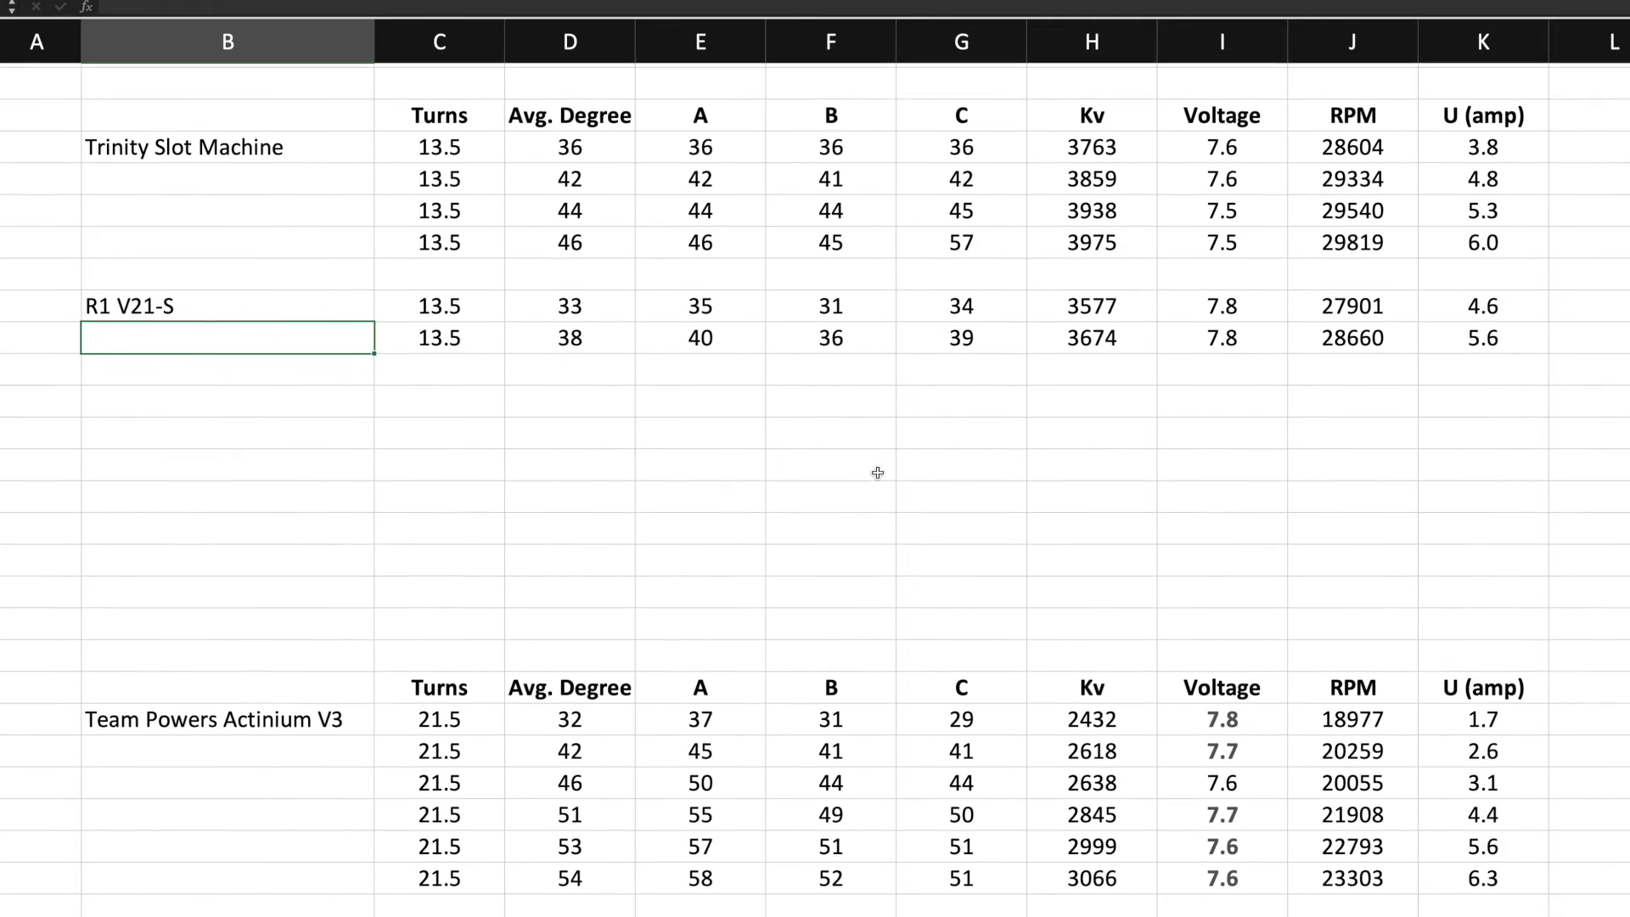
pyautogui.scroll(-2, 877, 472)
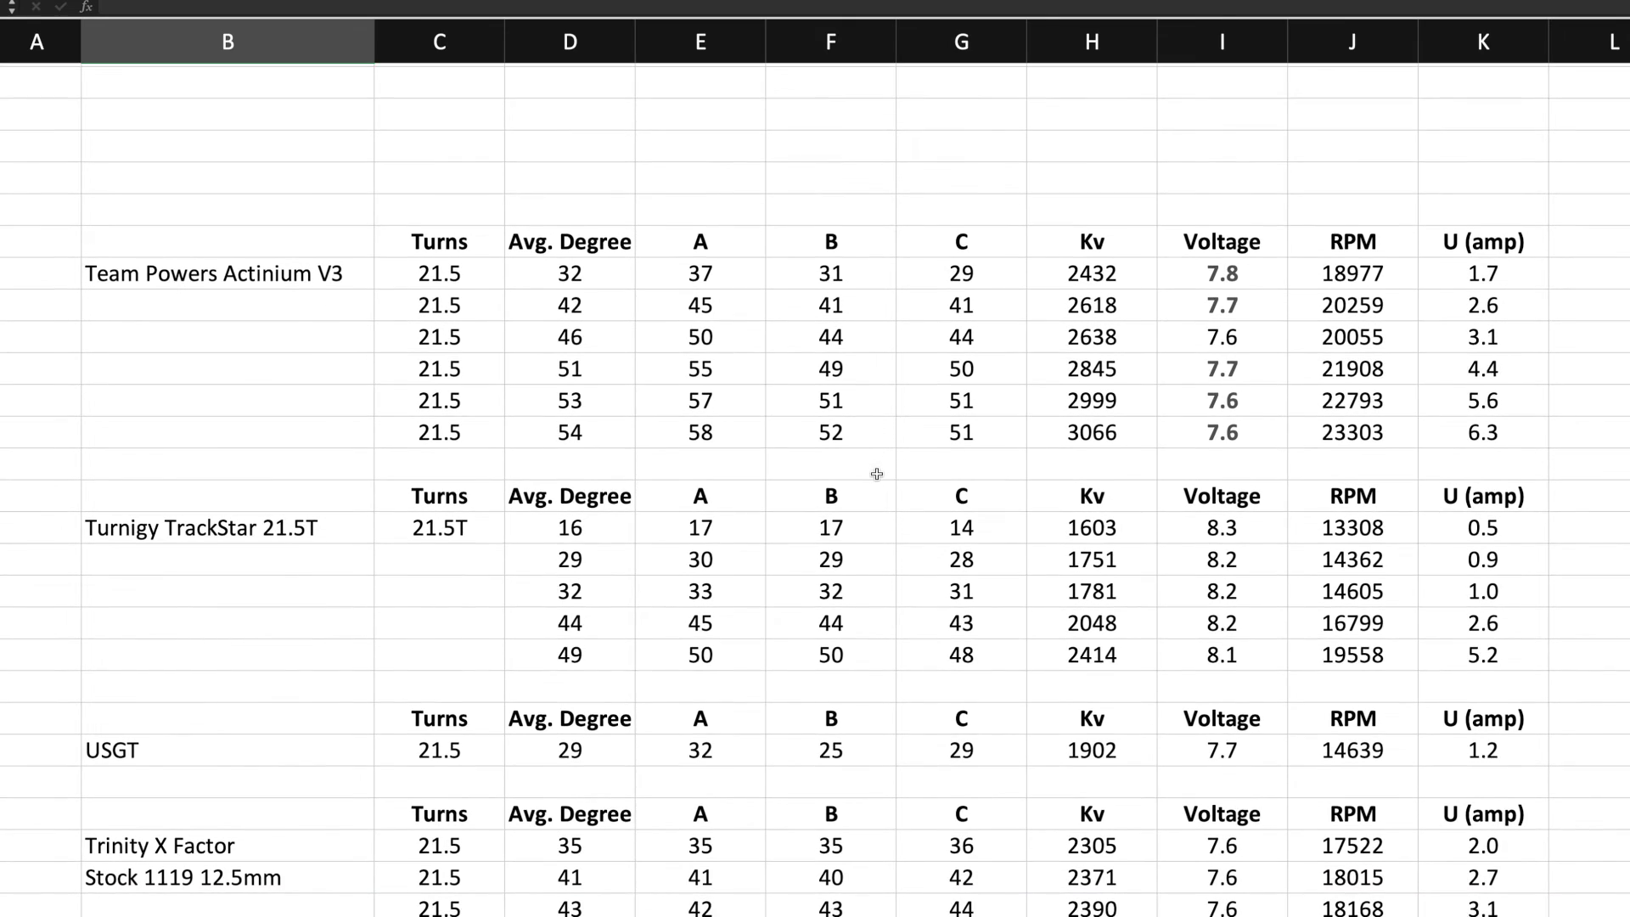
pyautogui.scroll(-1, 877, 473)
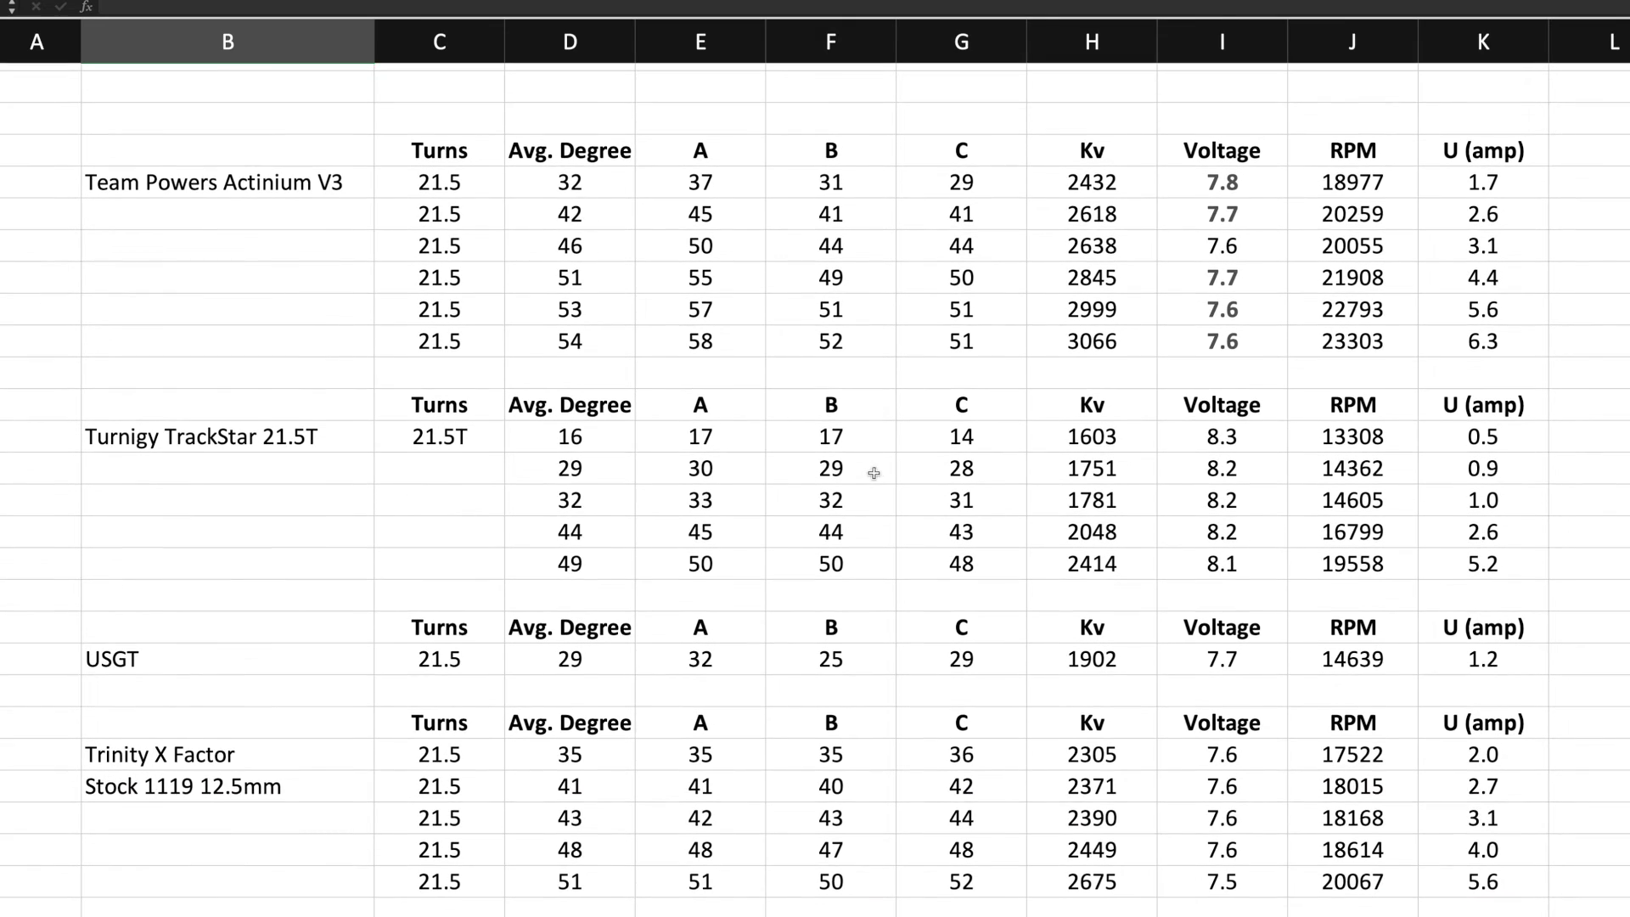
pyautogui.scroll(-15, 586, 386)
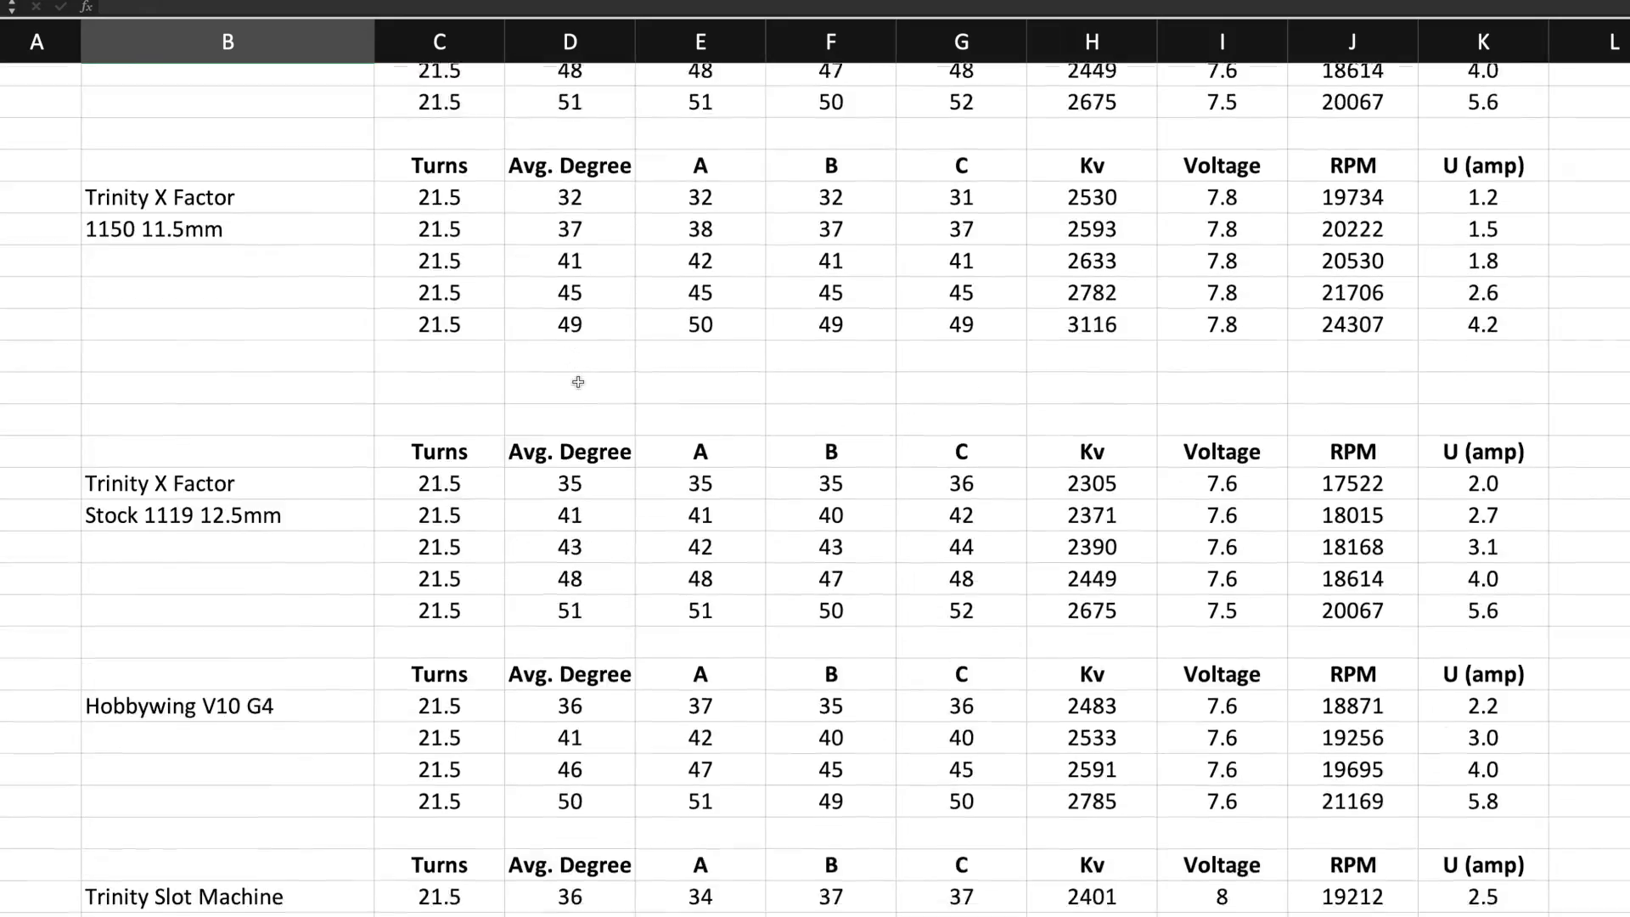
pyautogui.scroll(5, 578, 383)
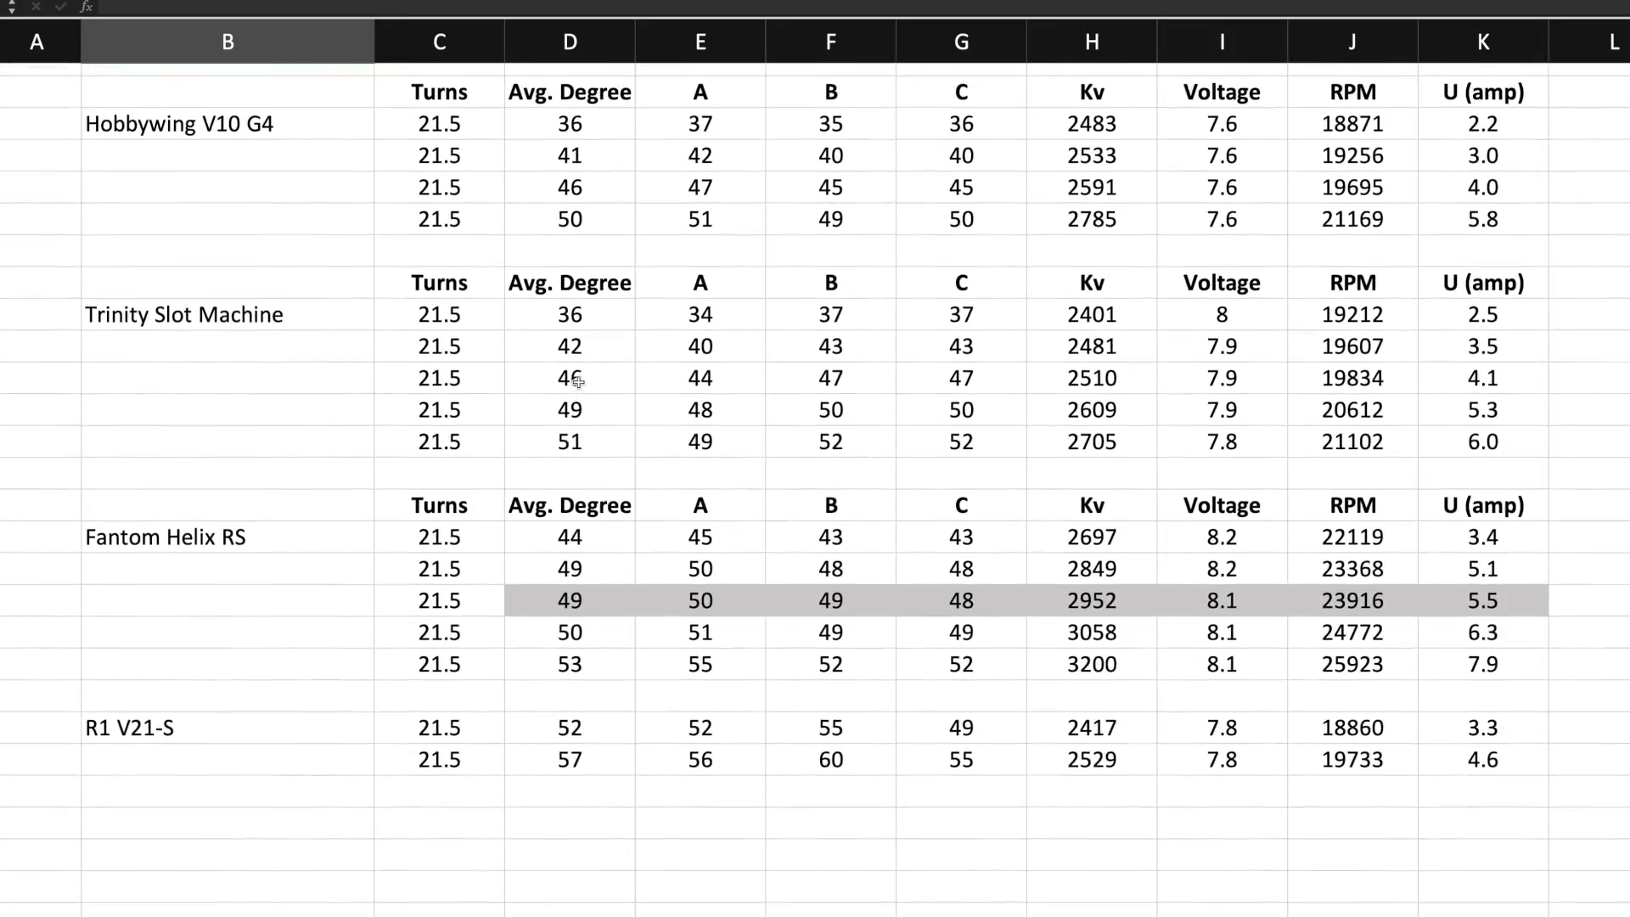
pyautogui.scroll(-3, 577, 381)
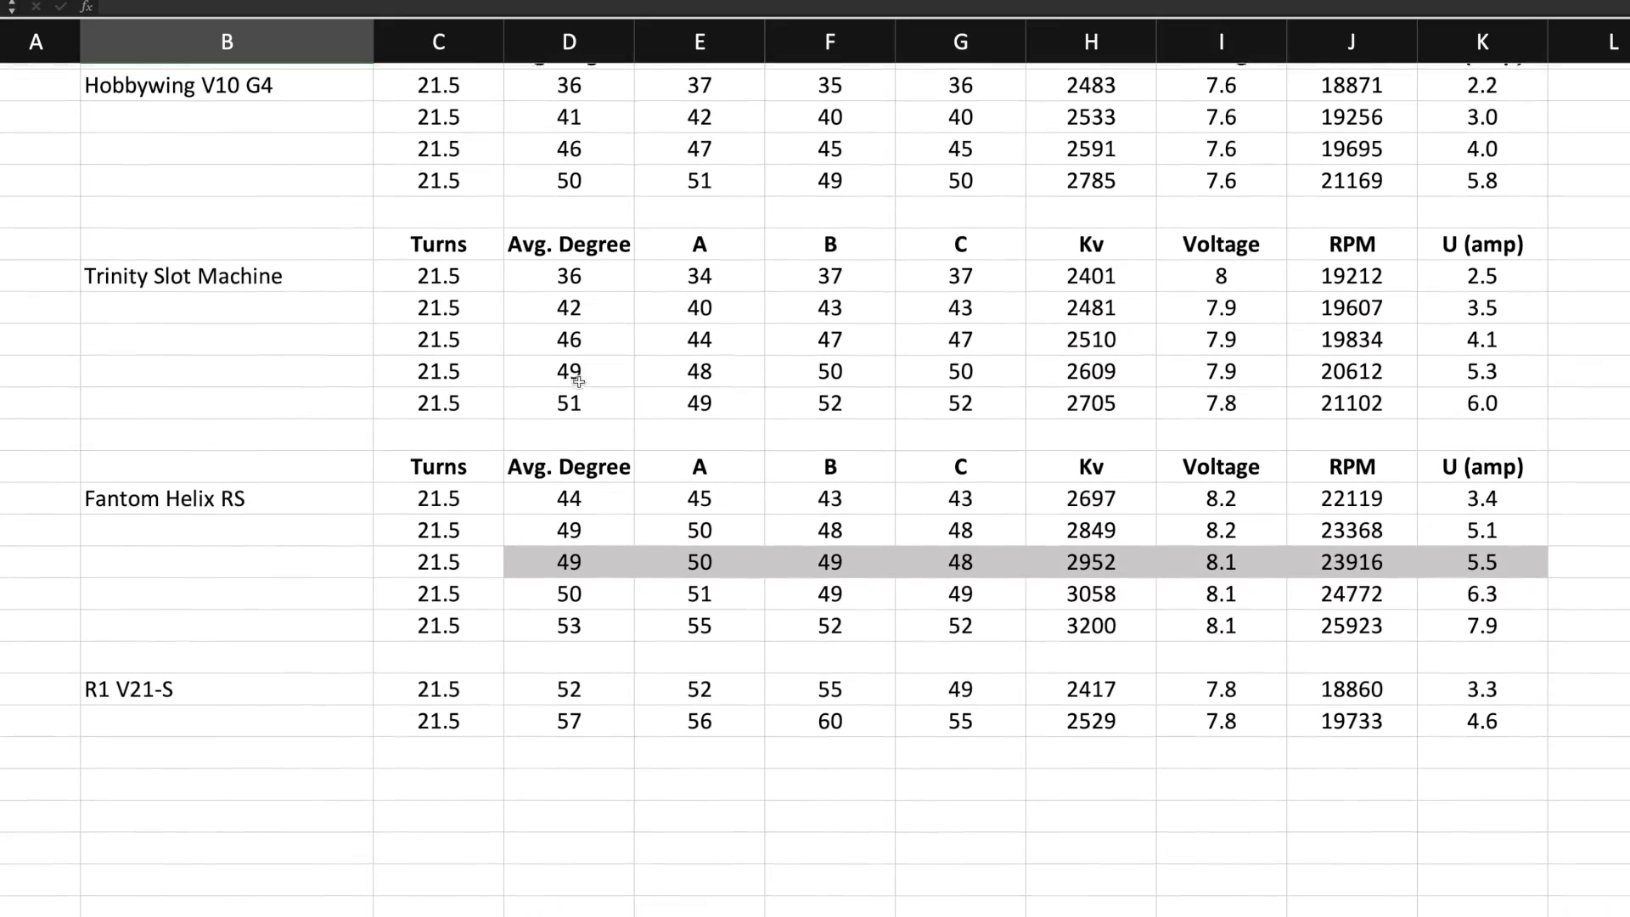
pyautogui.scroll(2, 578, 383)
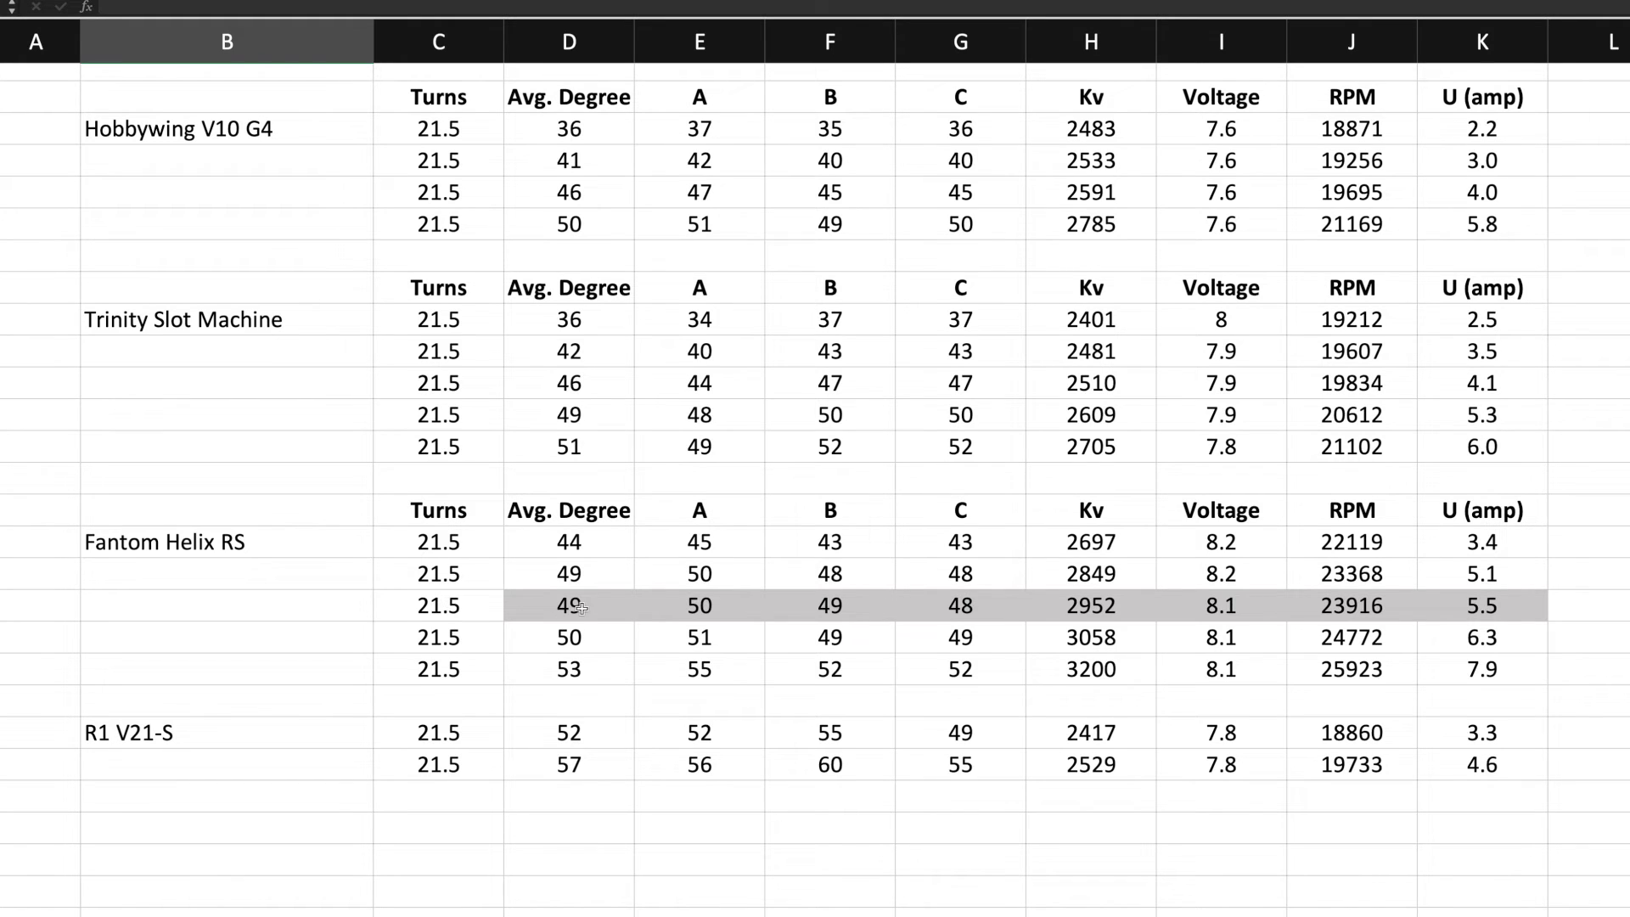
pyautogui.click(1490, 605)
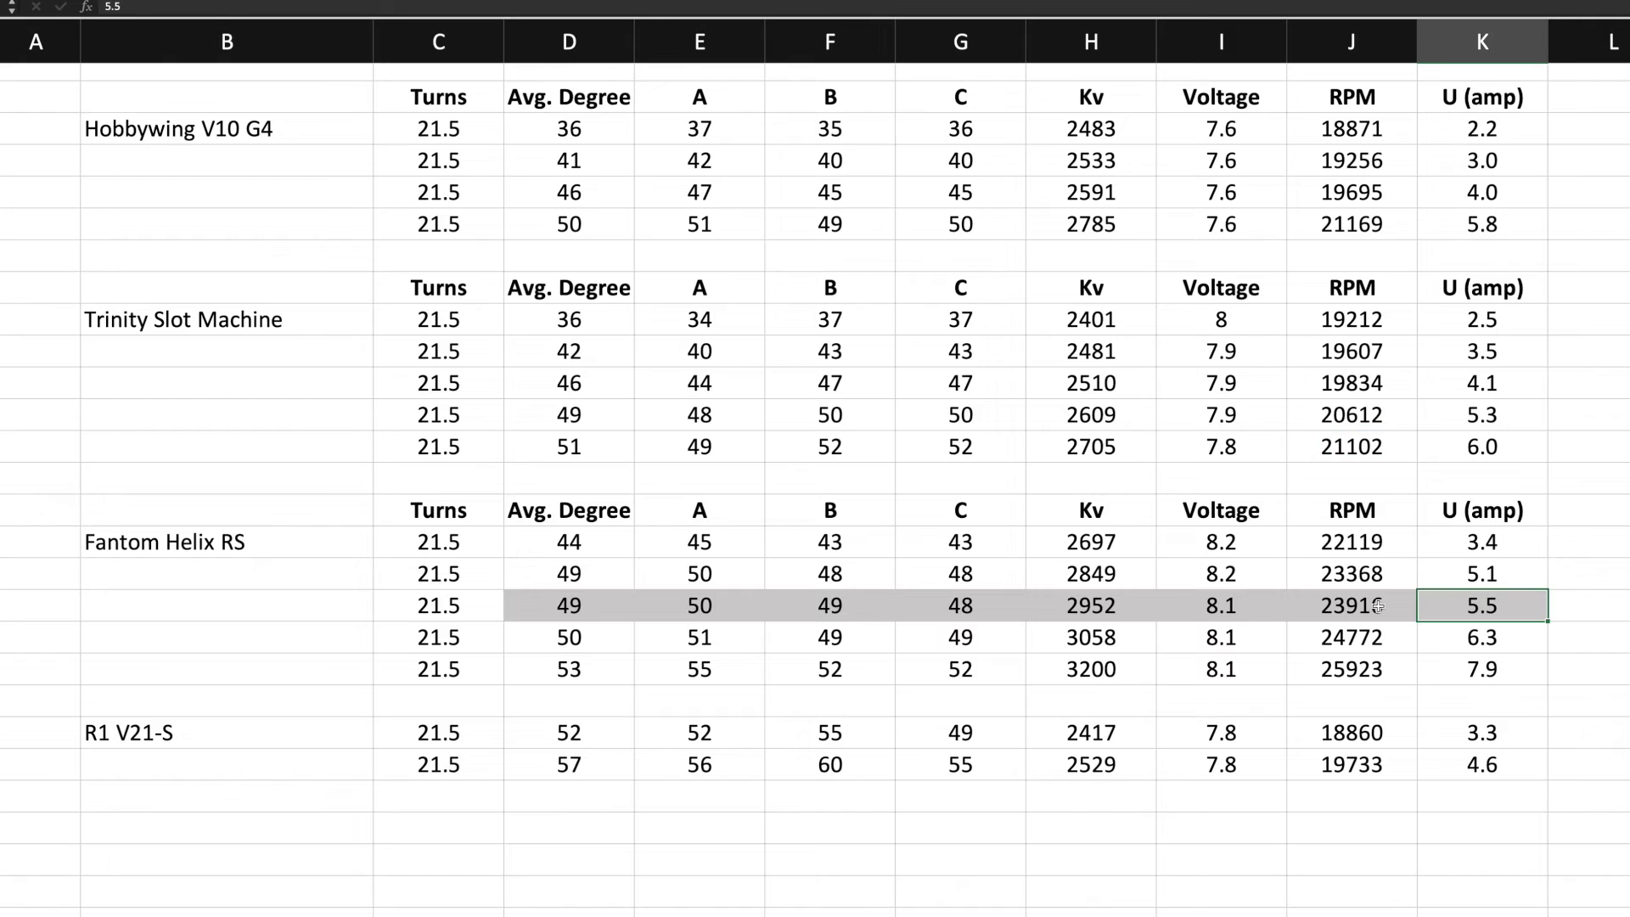
pyautogui.click(556, 605)
pyautogui.click(1503, 611)
pyautogui.click(841, 767)
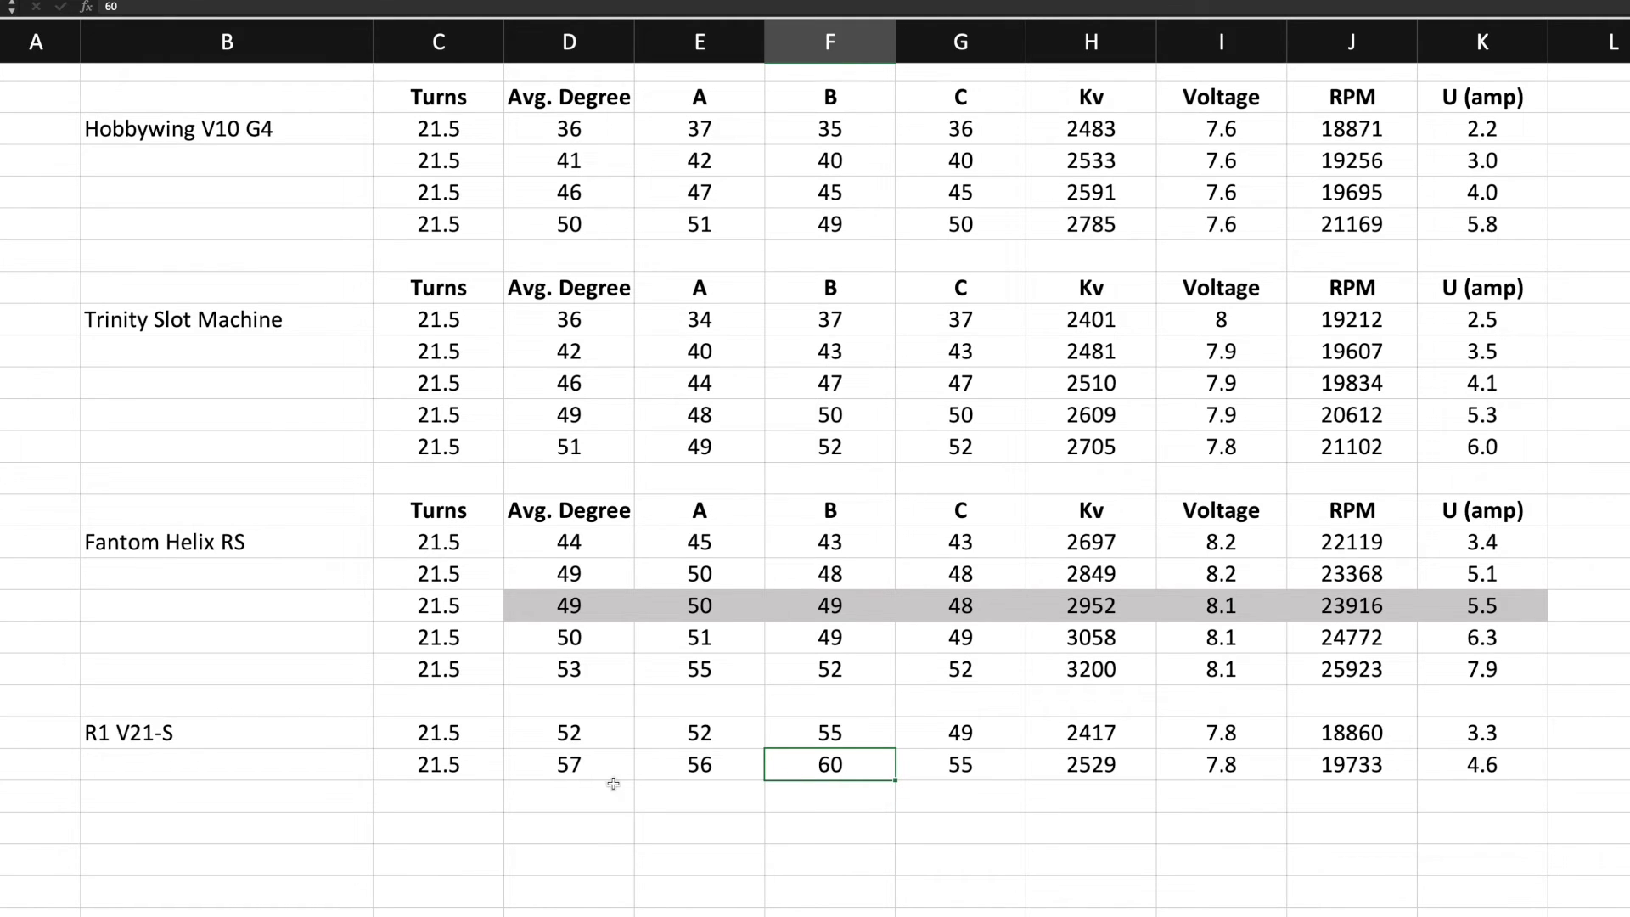
pyautogui.click(546, 770)
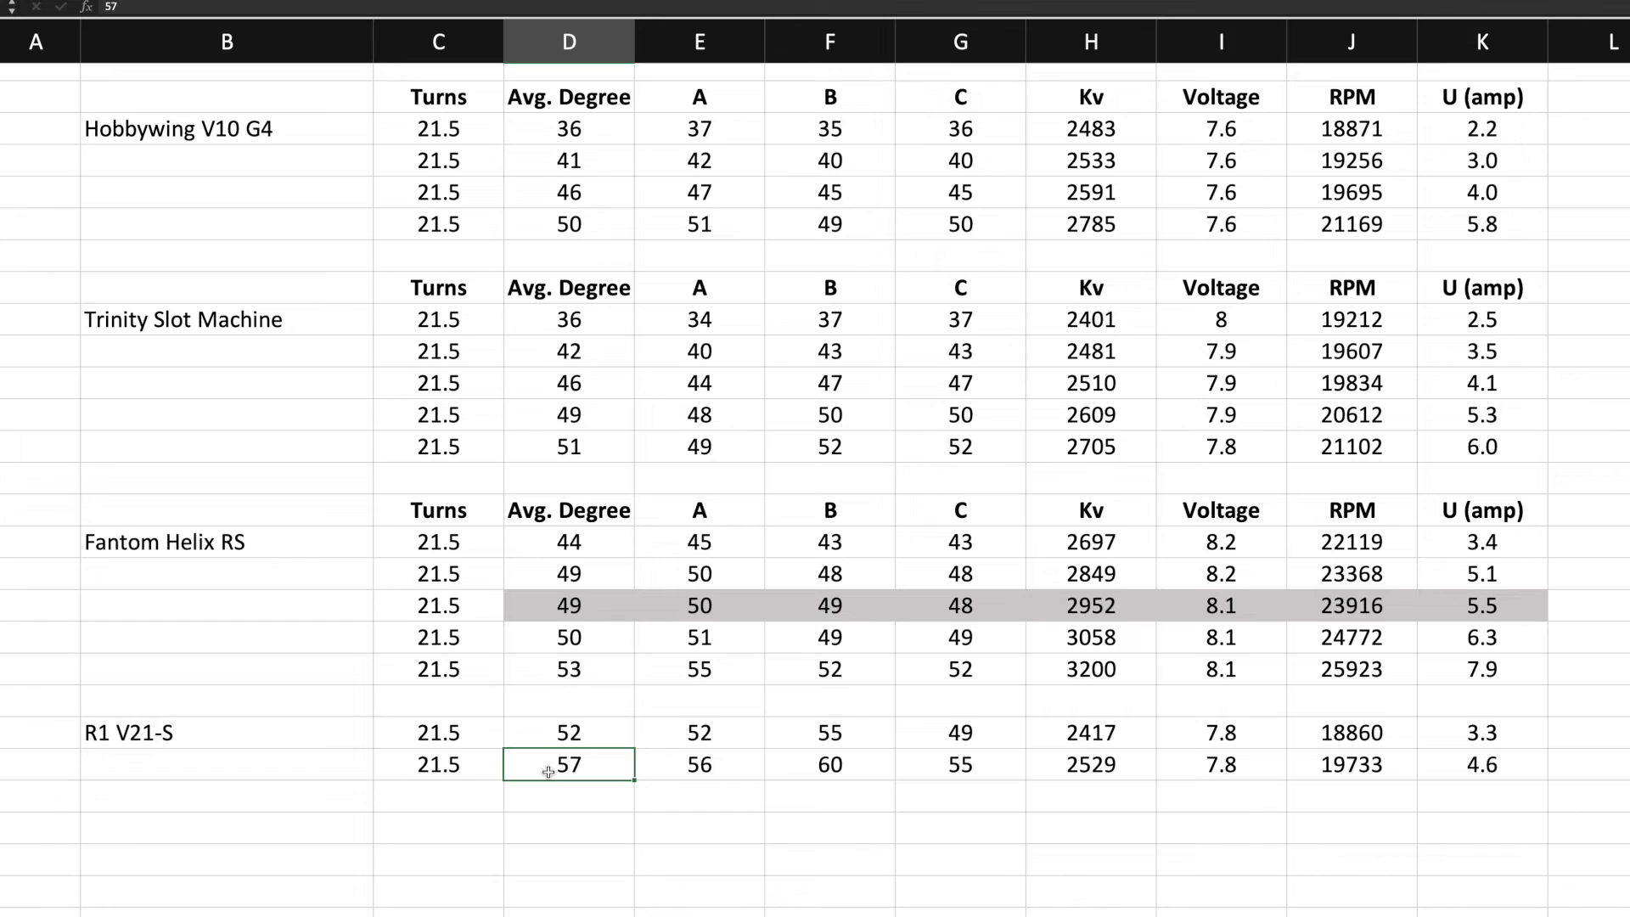
pyautogui.click(611, 606)
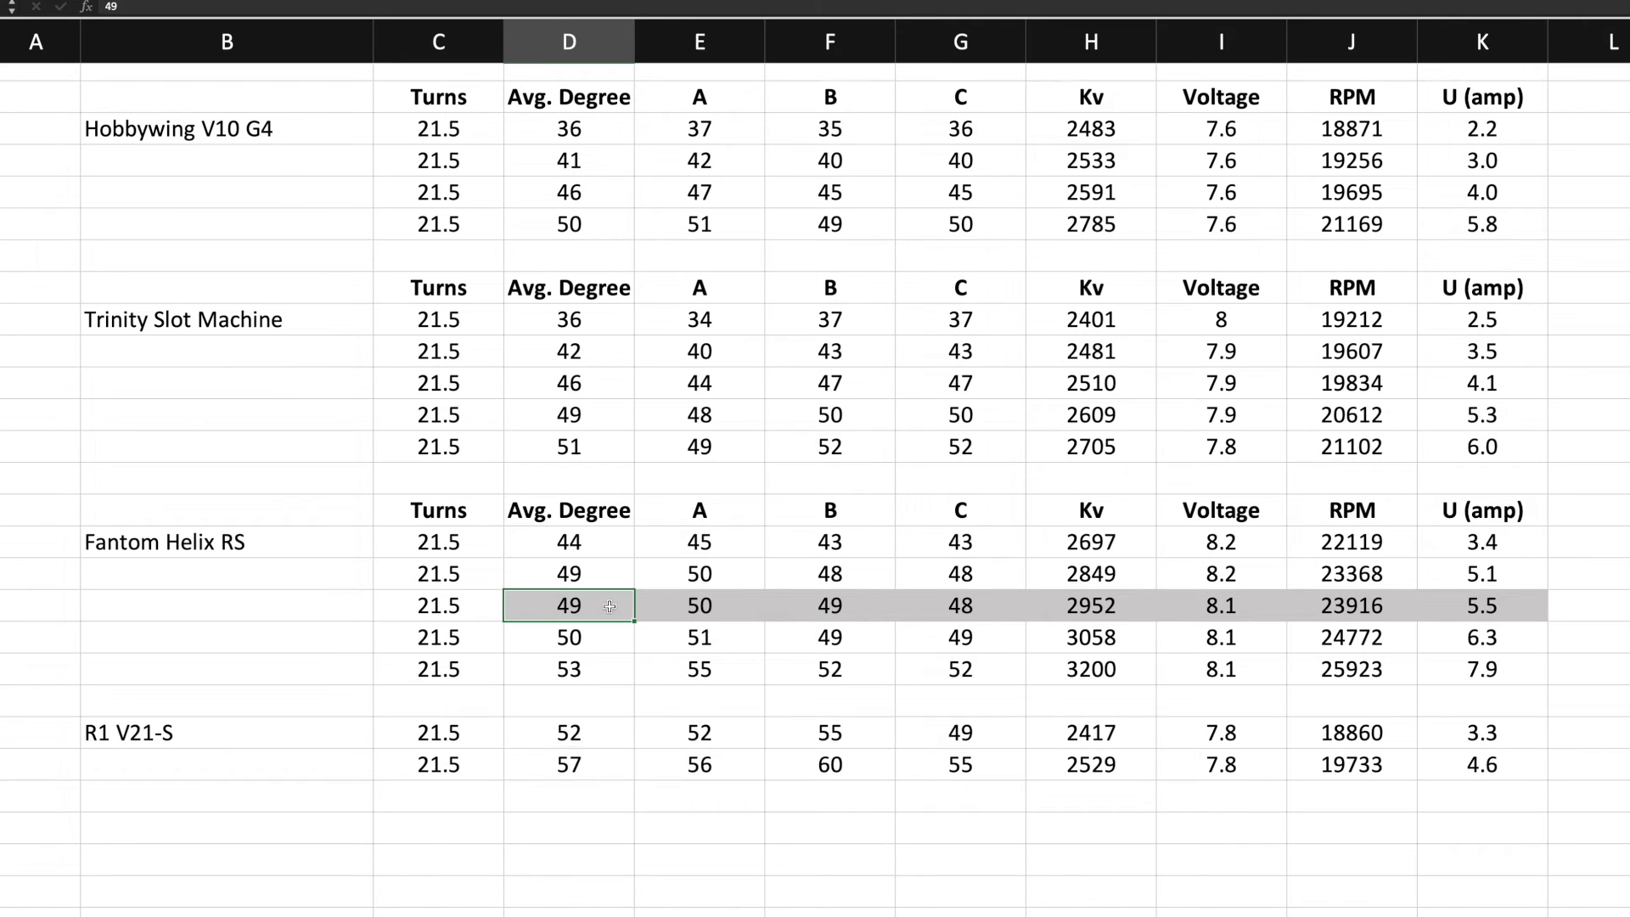
pyautogui.click(1059, 607)
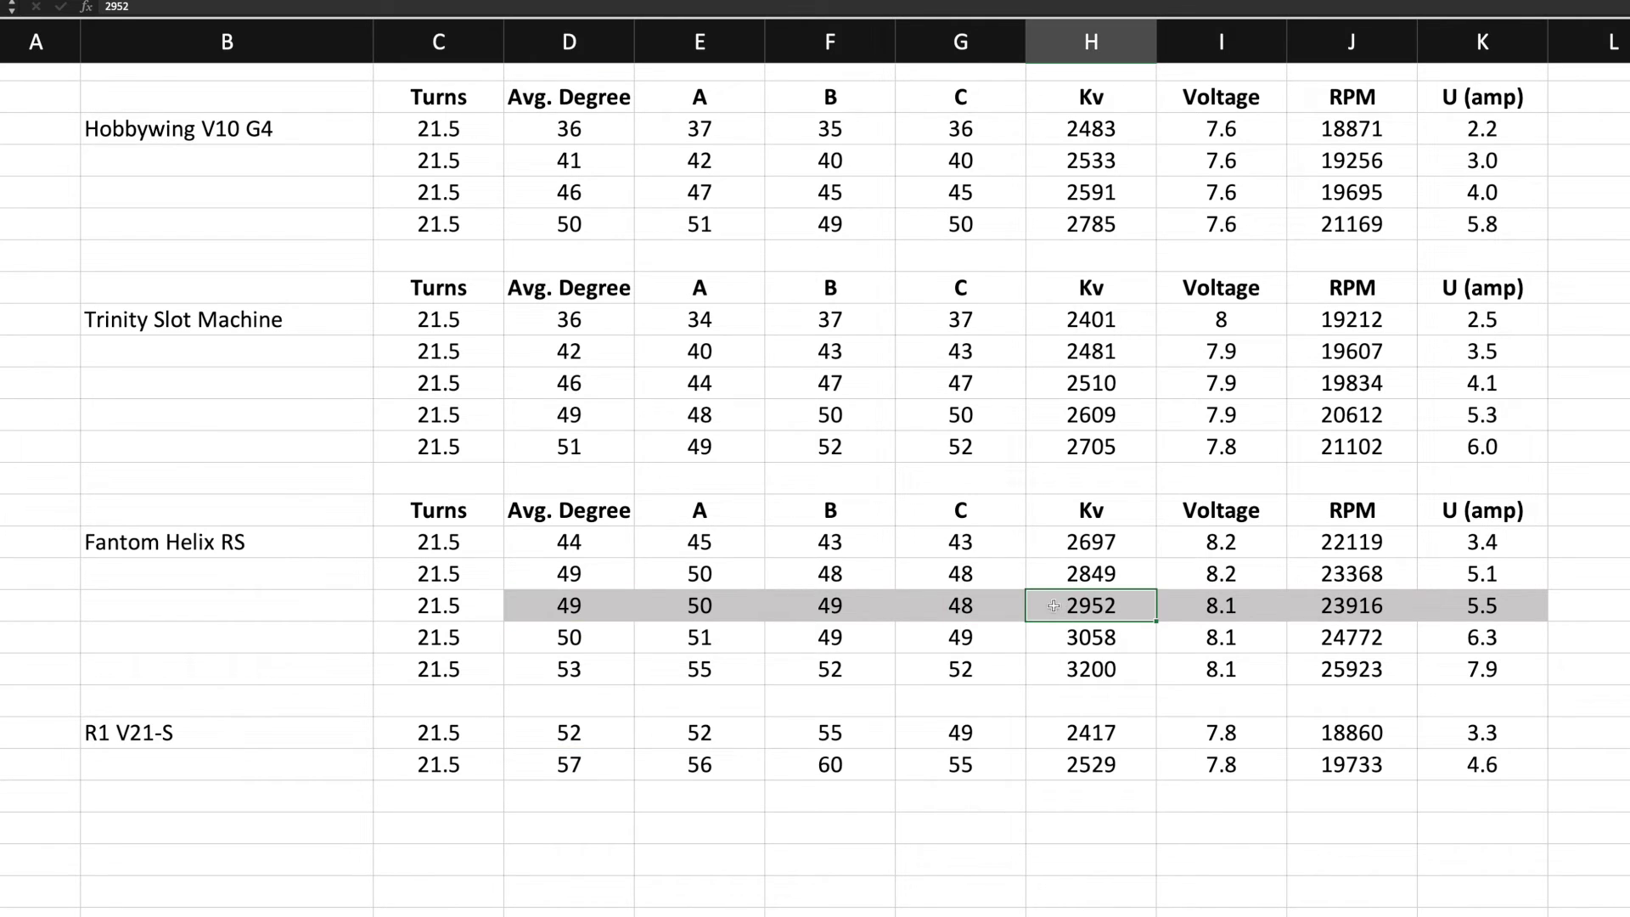
pyautogui.click(1067, 772)
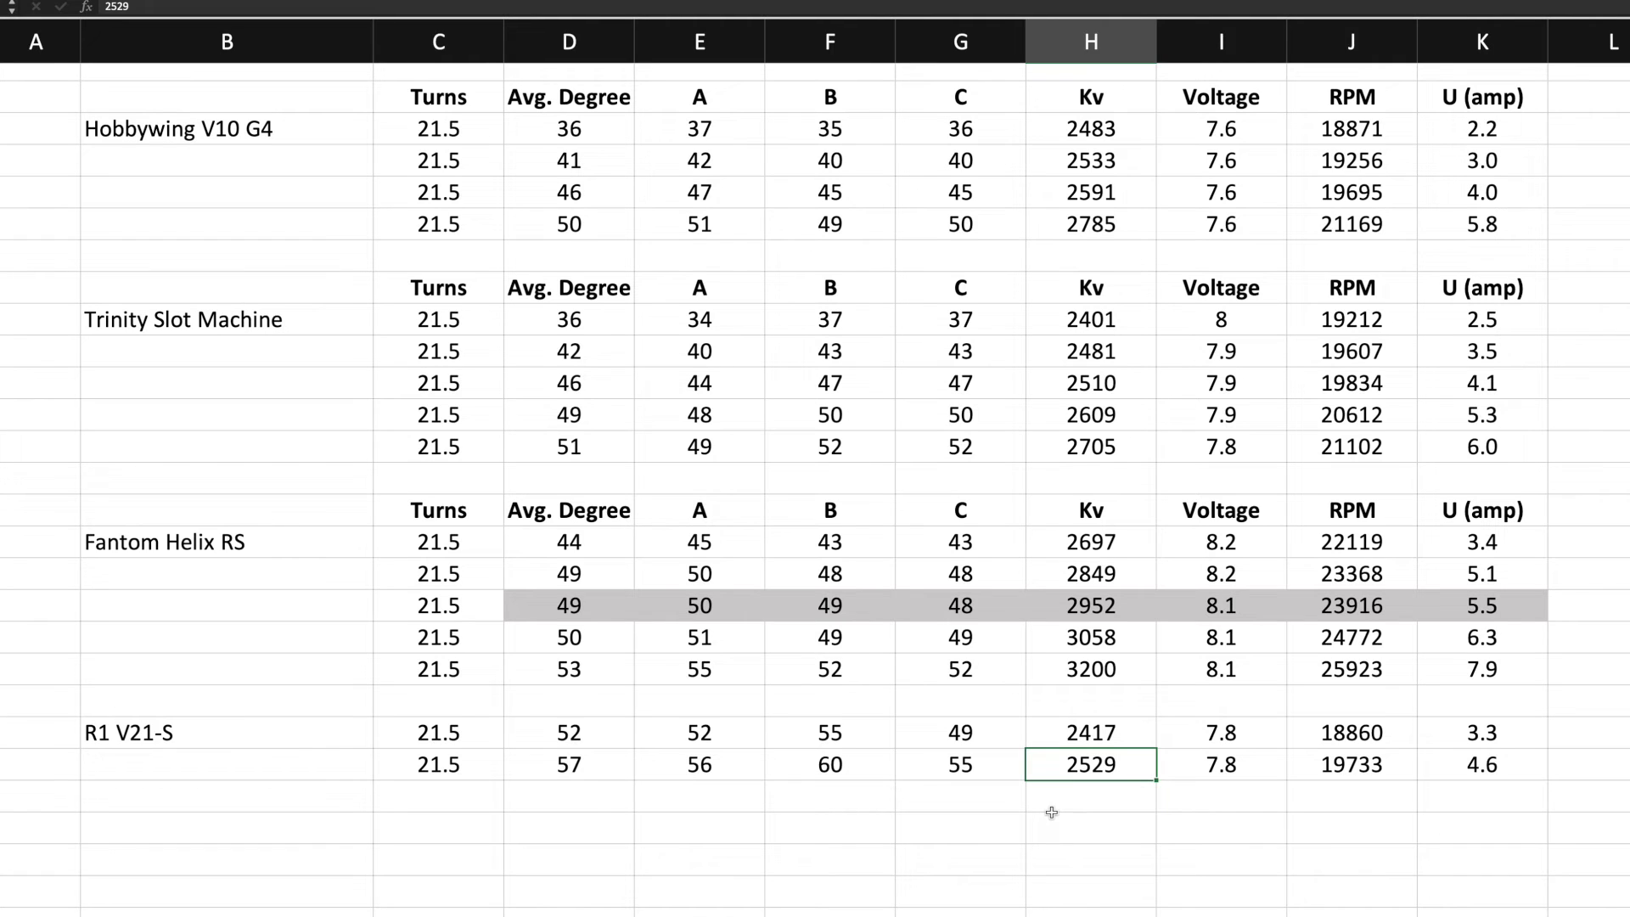
pyautogui.click(1492, 767)
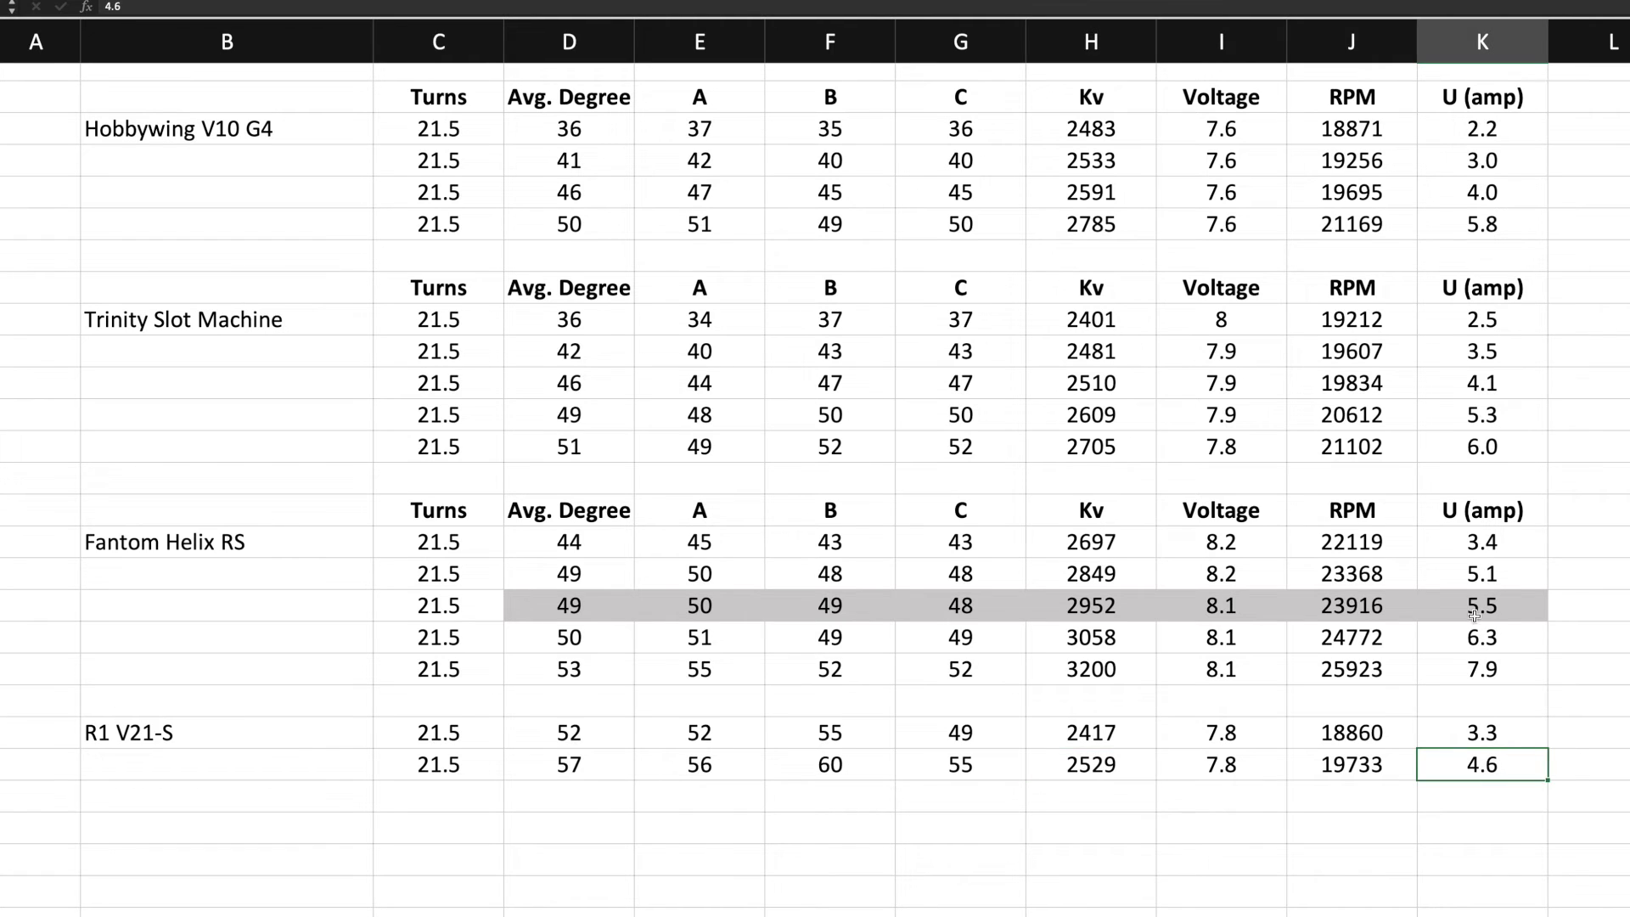
pyautogui.click(1497, 574)
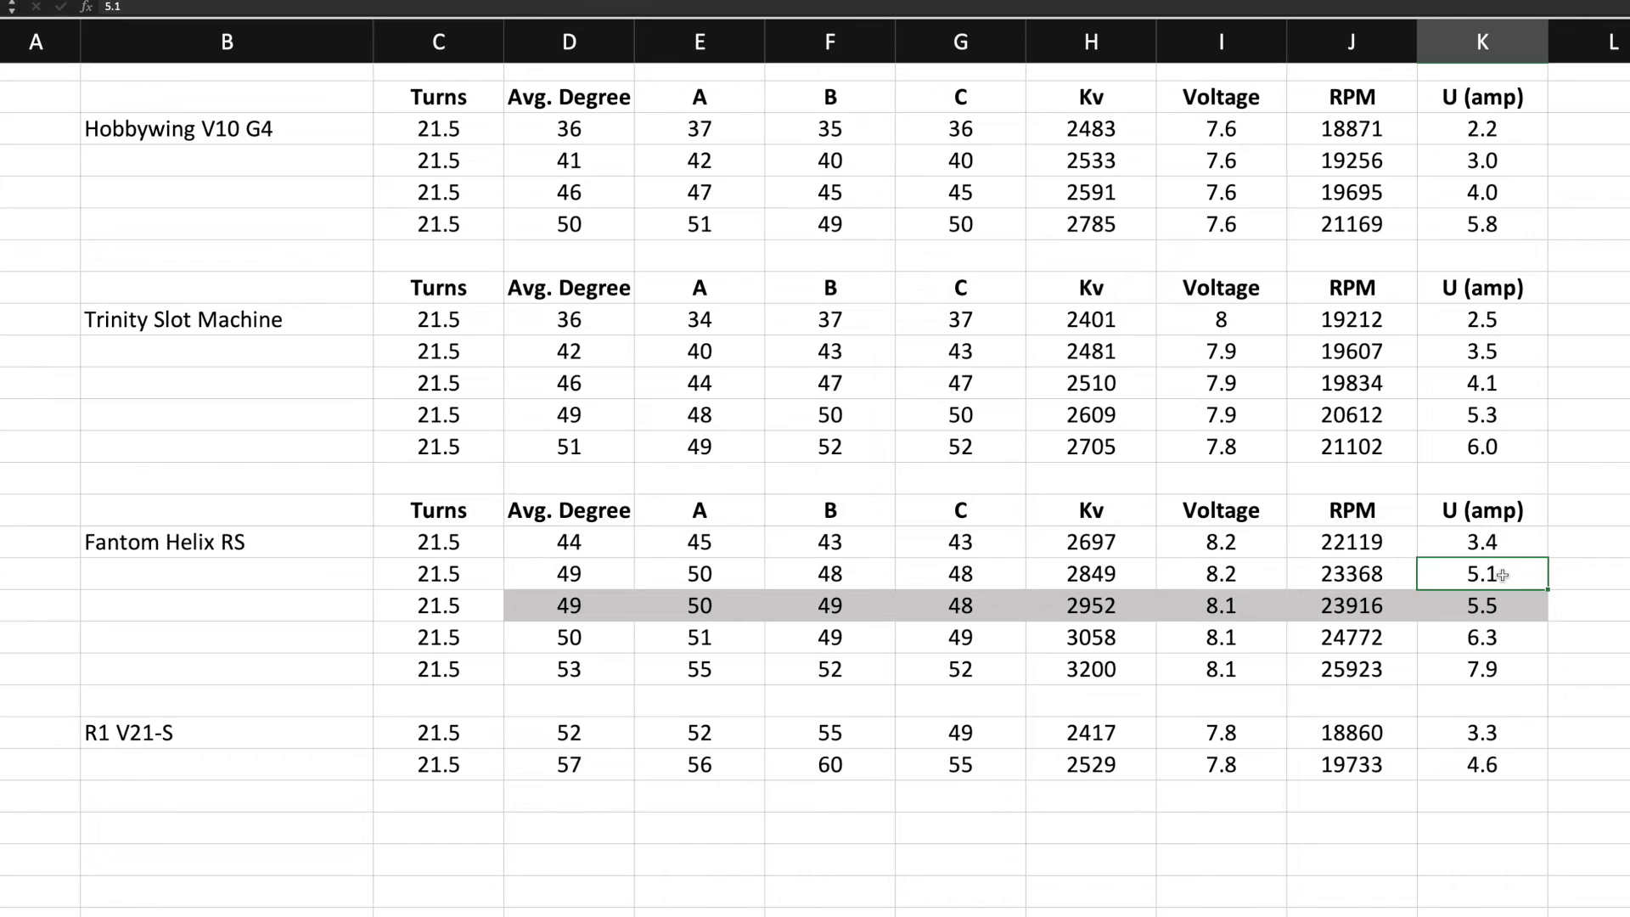
pyautogui.click(1490, 549)
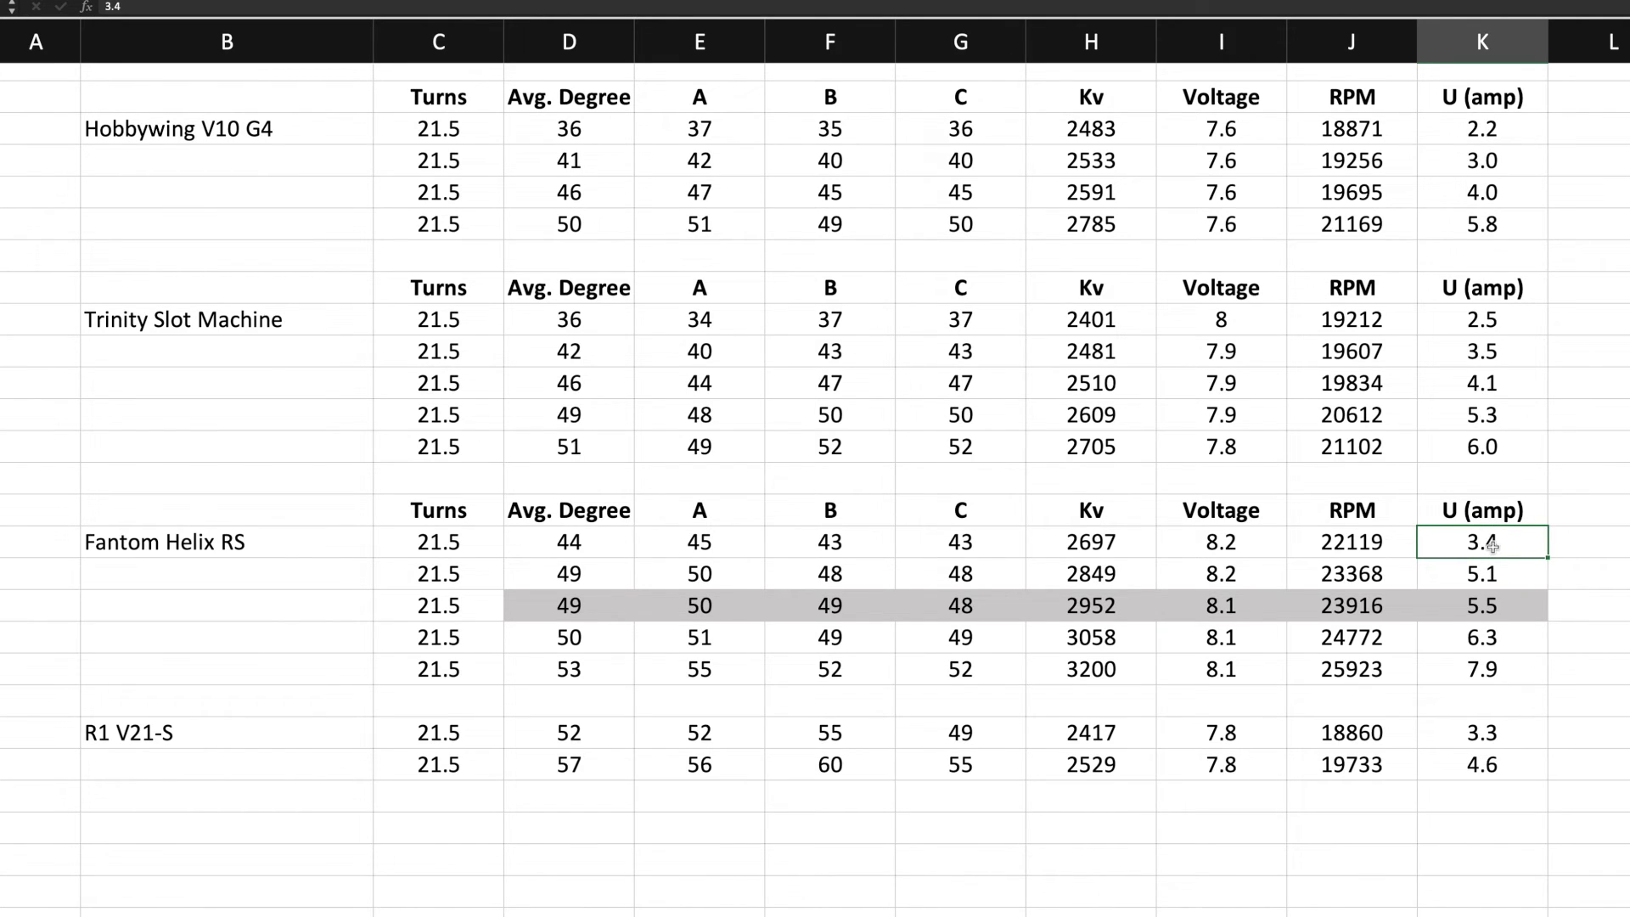
pyautogui.click(1102, 546)
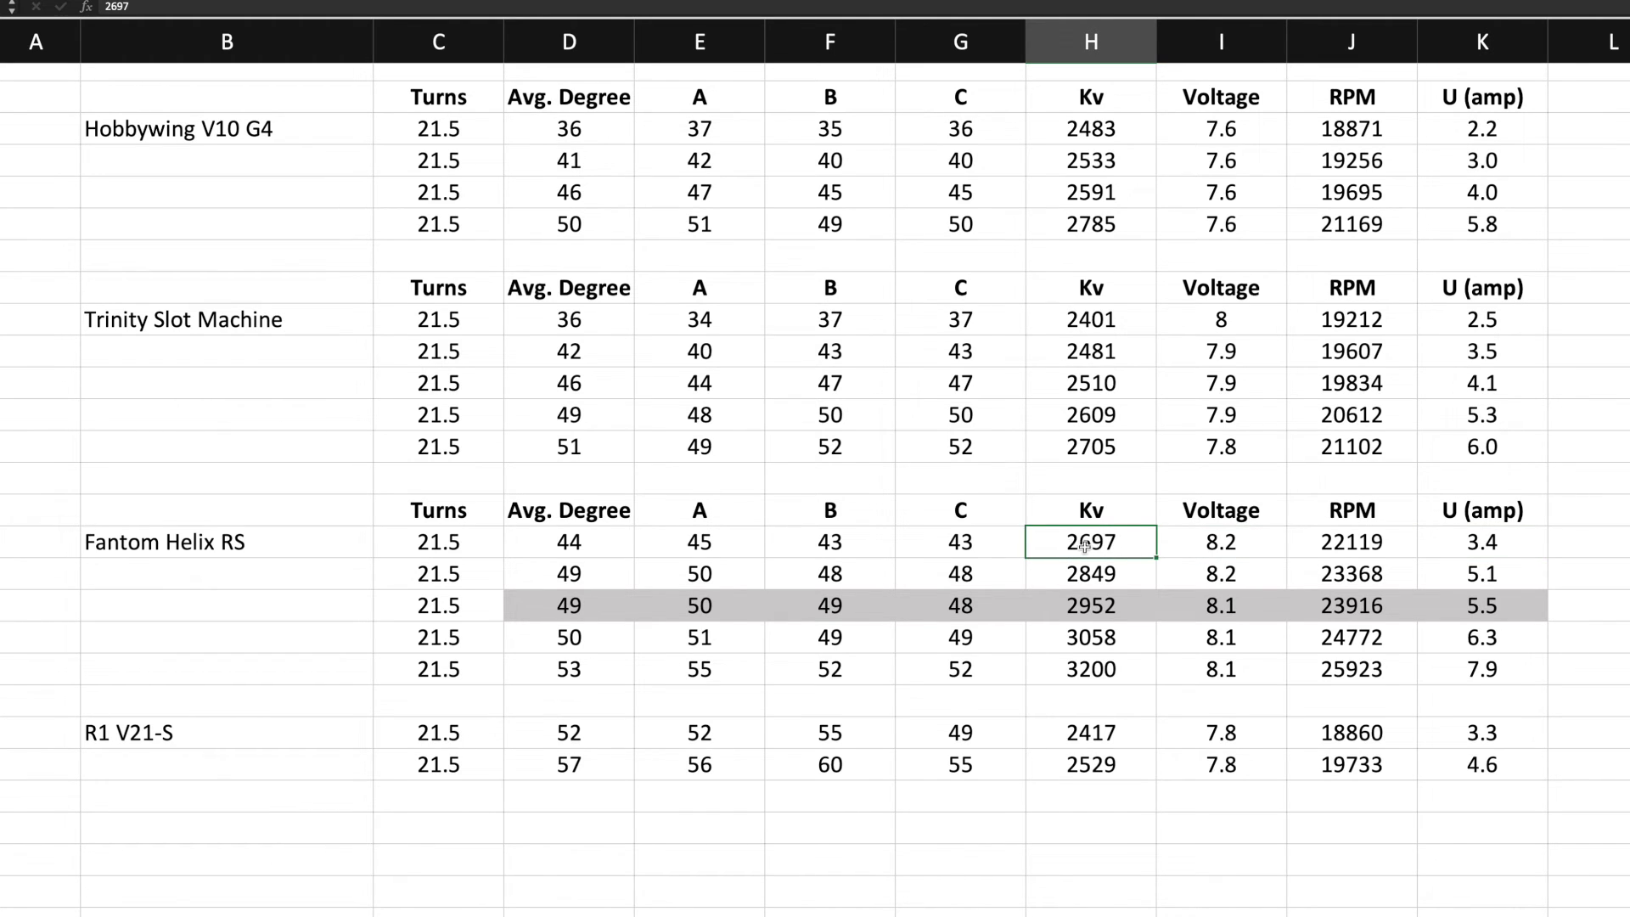
pyautogui.click(1082, 766)
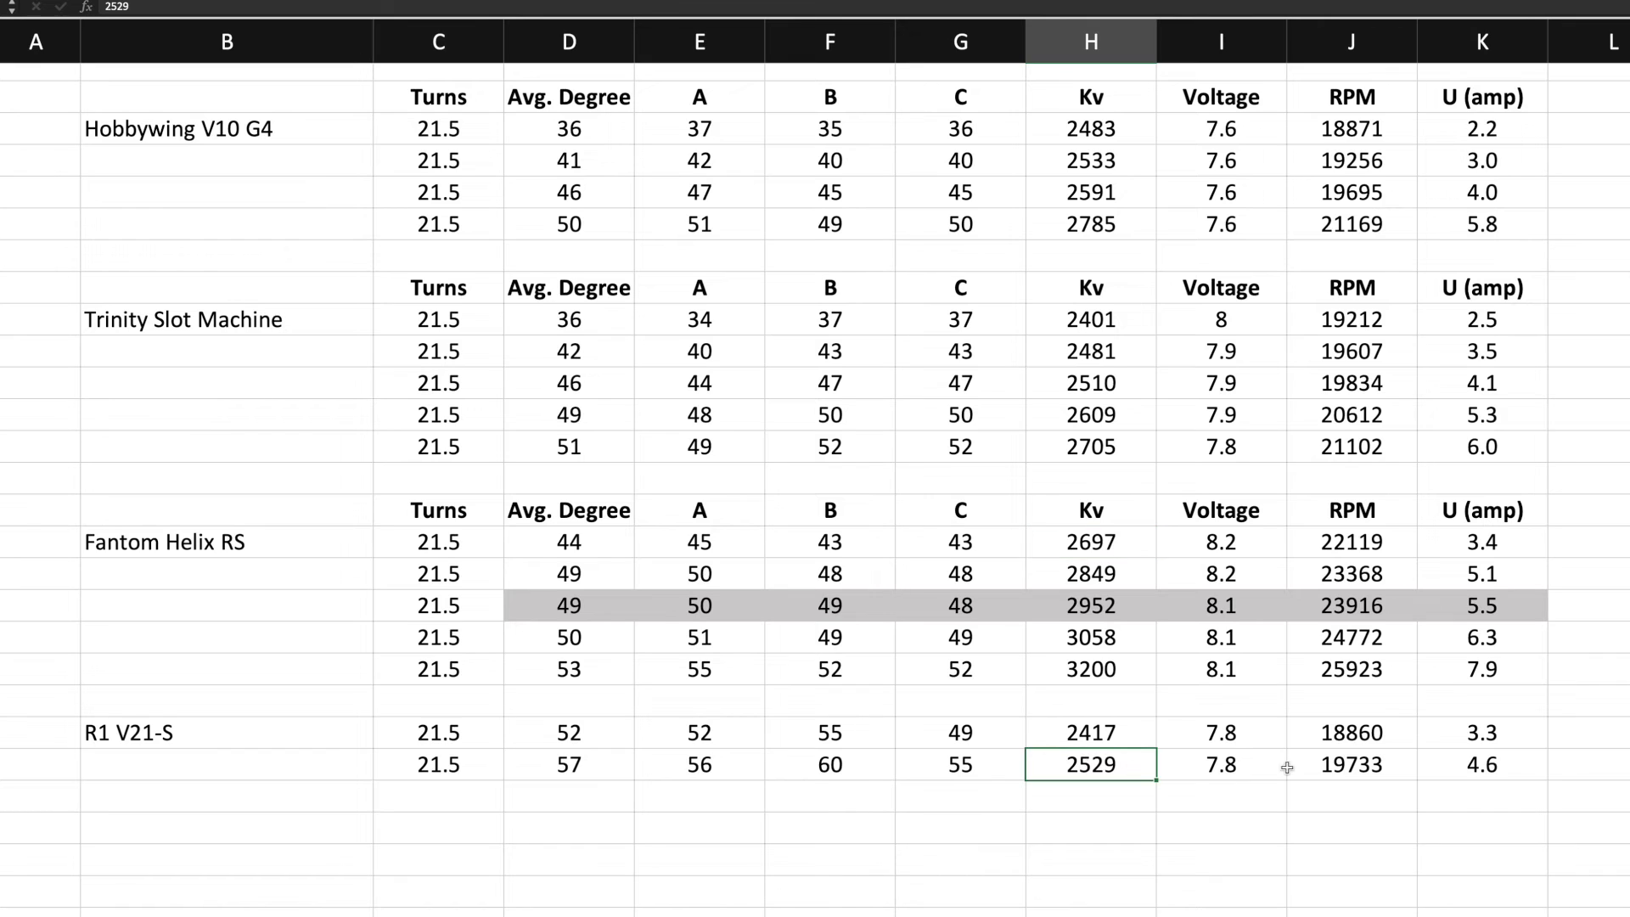
pyautogui.click(1484, 766)
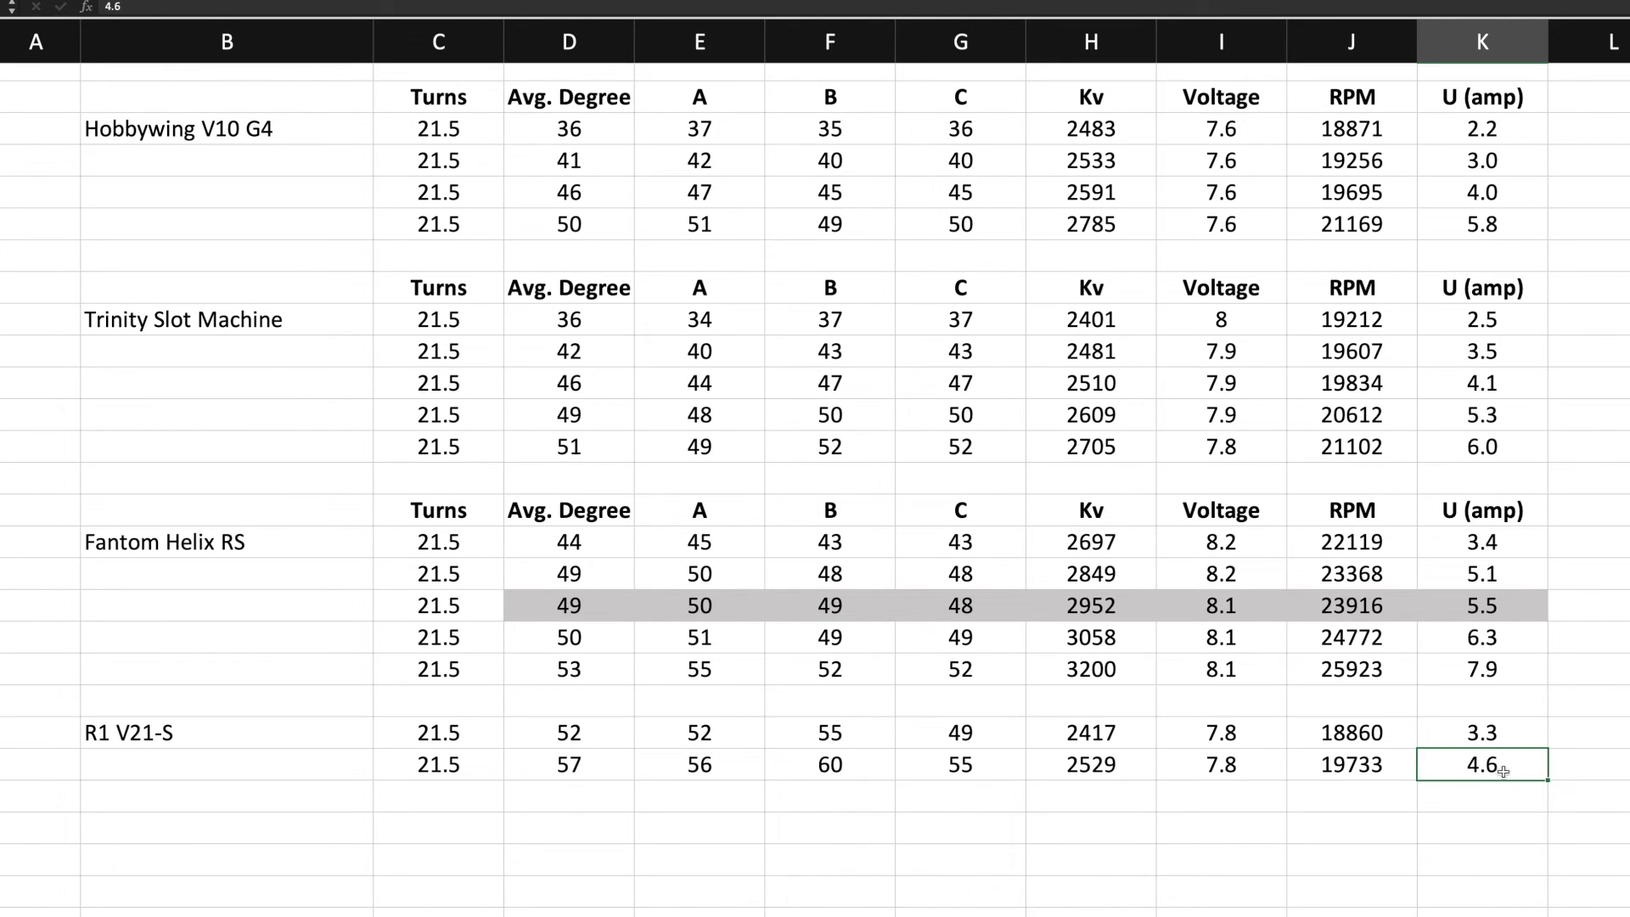
pyautogui.click(1095, 769)
# - Select the Turnigy's top Kv value, 2414, in the 21.5T tables
pyautogui.scroll(10, 1009, 611)
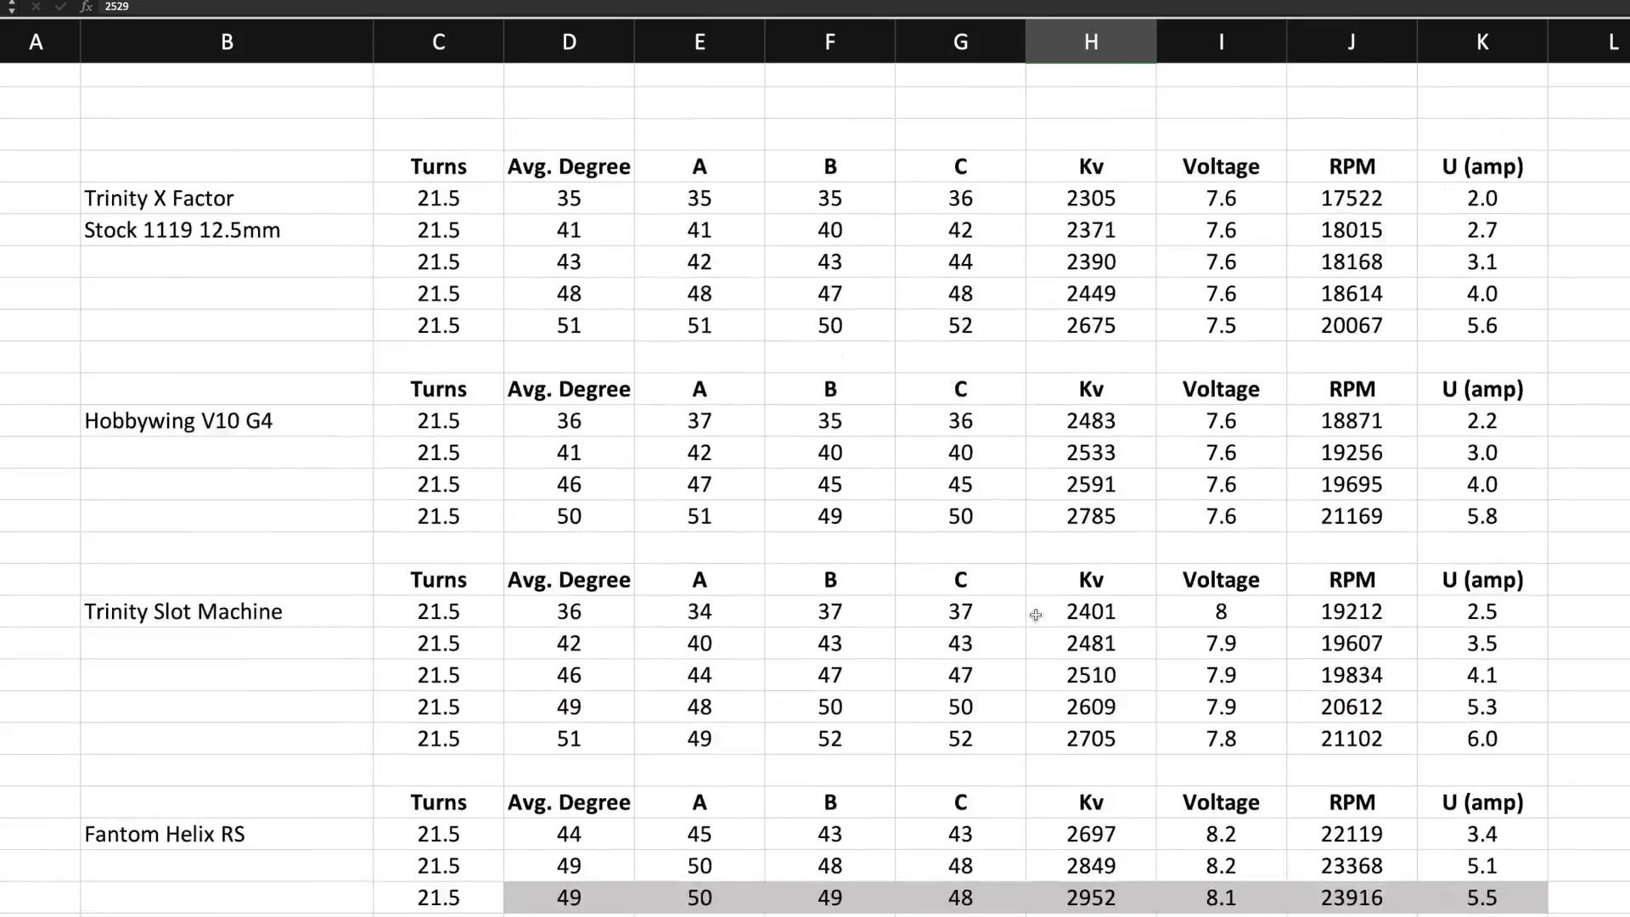
pyautogui.scroll(3, 1034, 614)
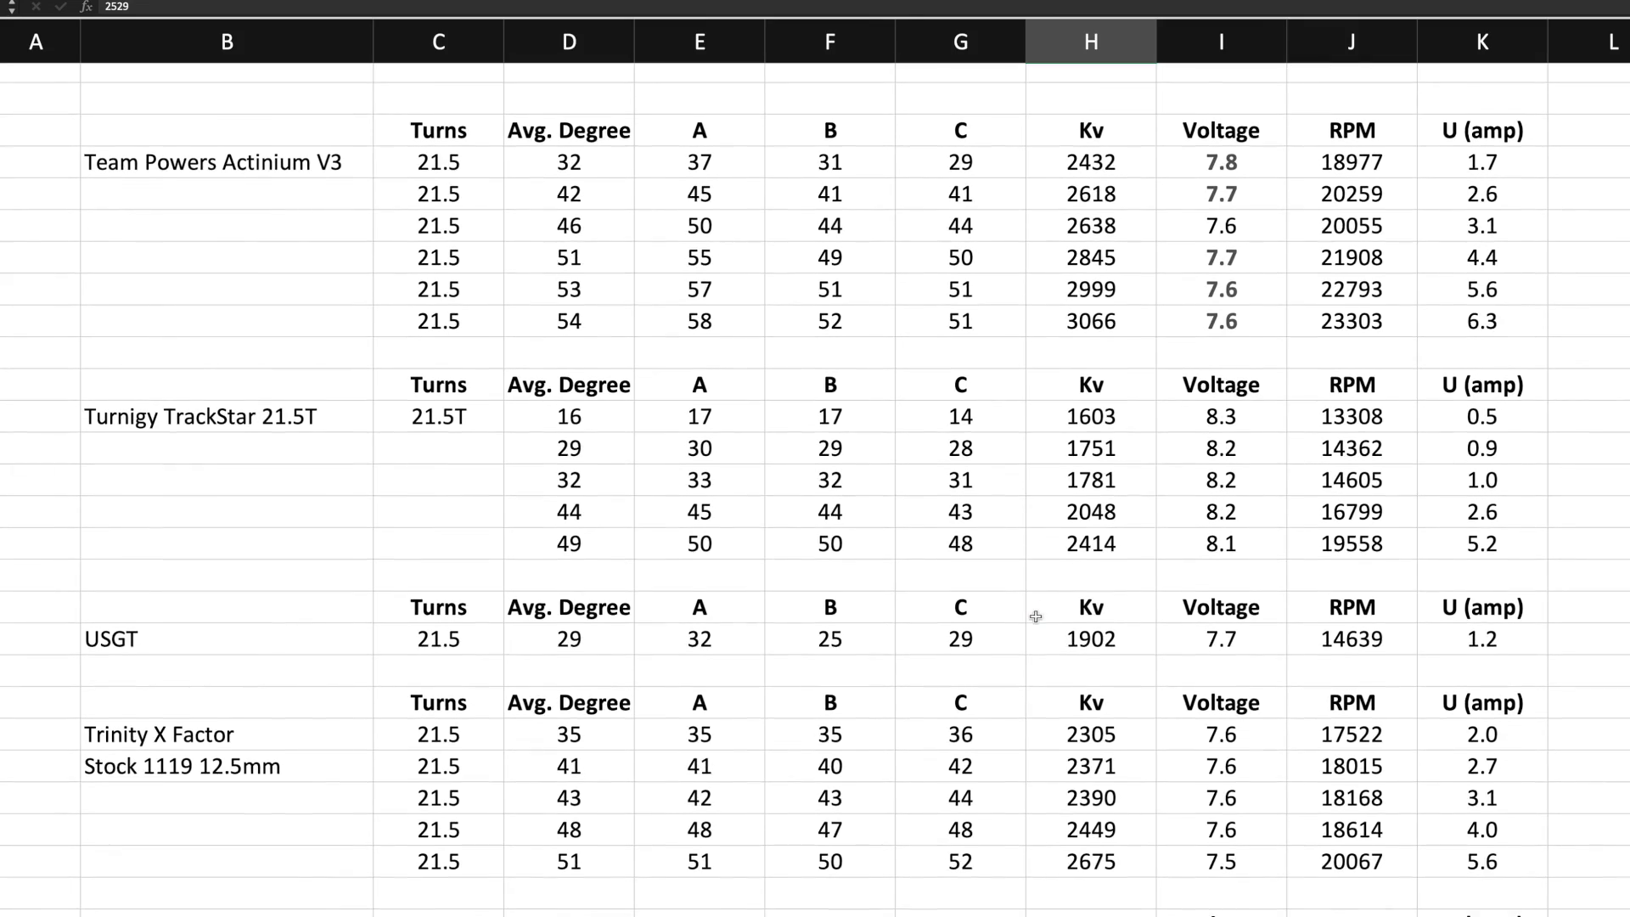
pyautogui.scroll(1, 1035, 616)
pyautogui.scroll(1, 1036, 617)
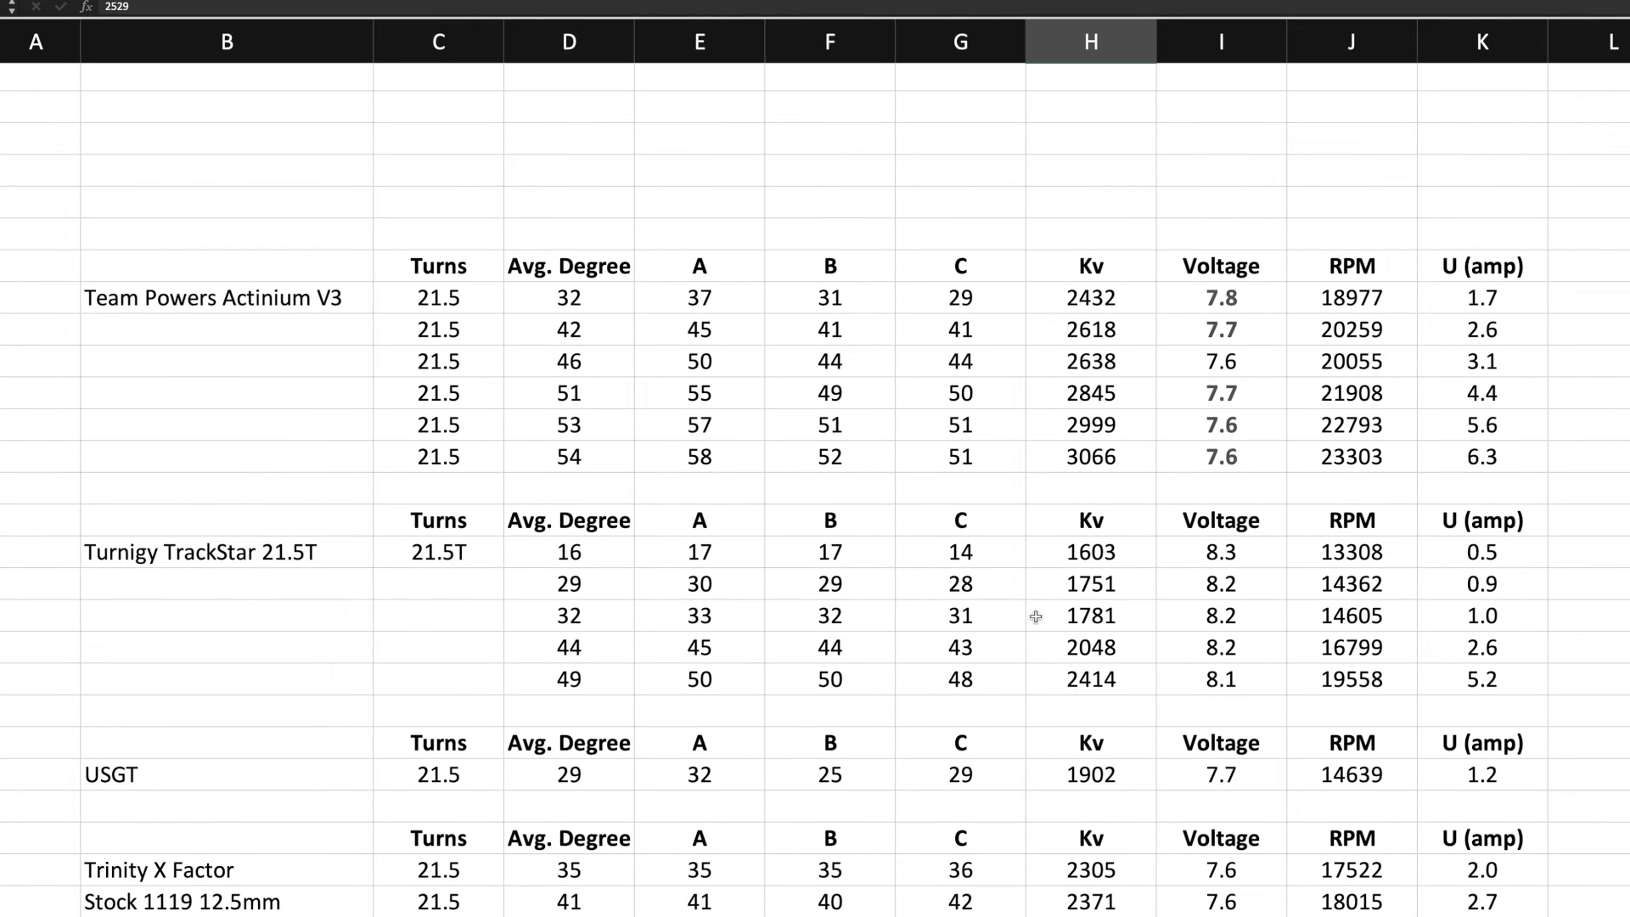
pyautogui.scroll(-2, 1036, 616)
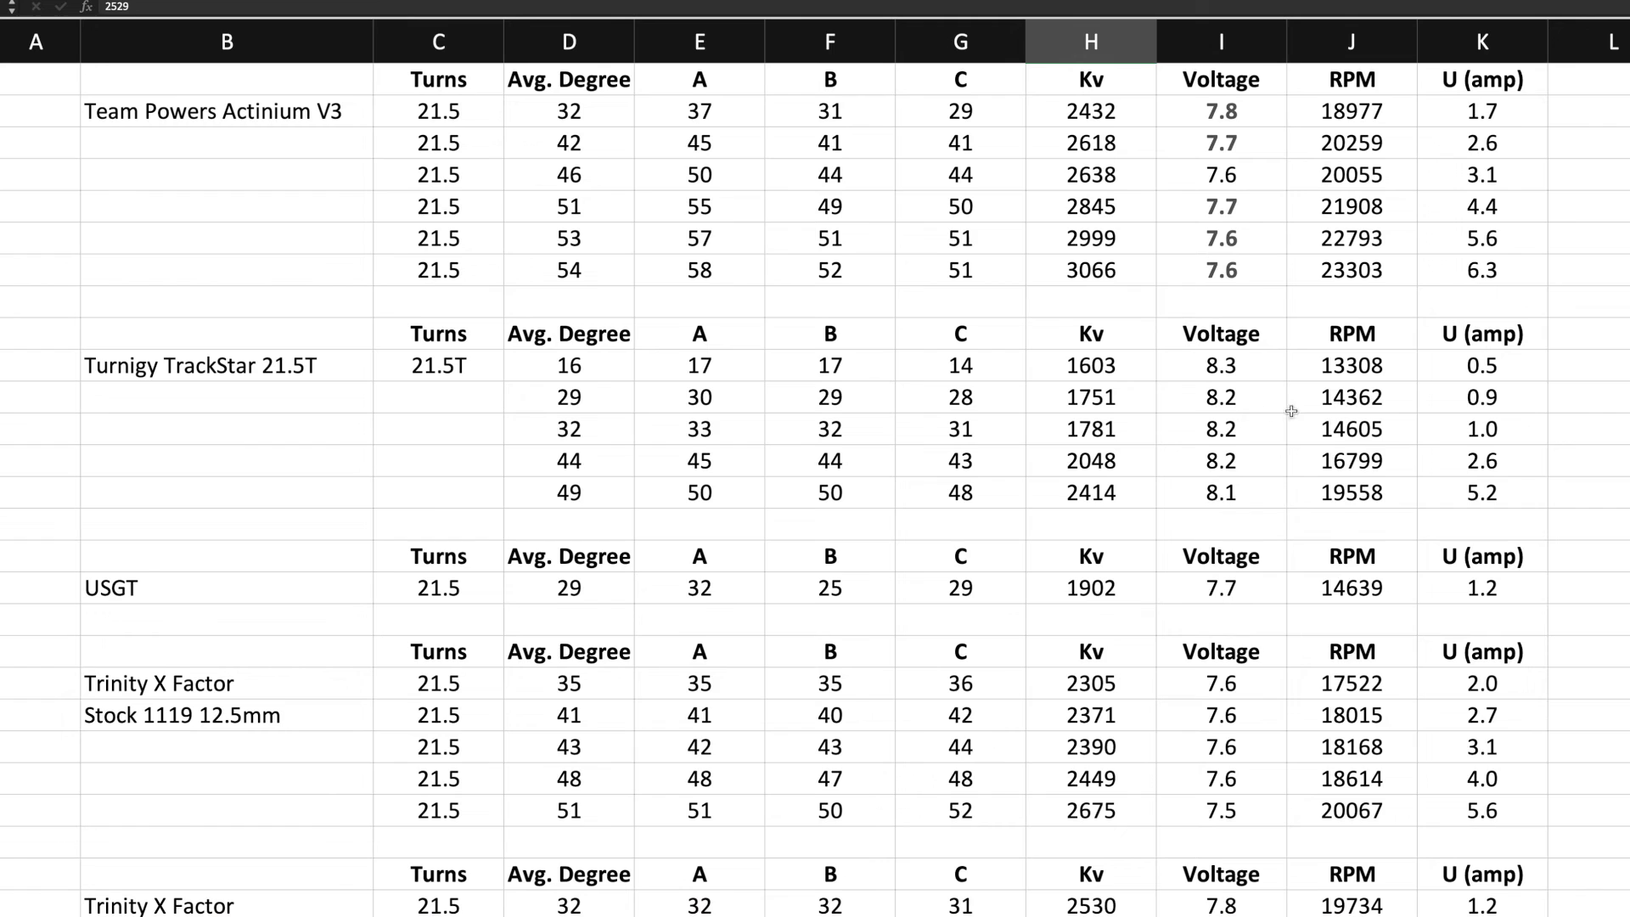
pyautogui.scroll(-1, 1366, 448)
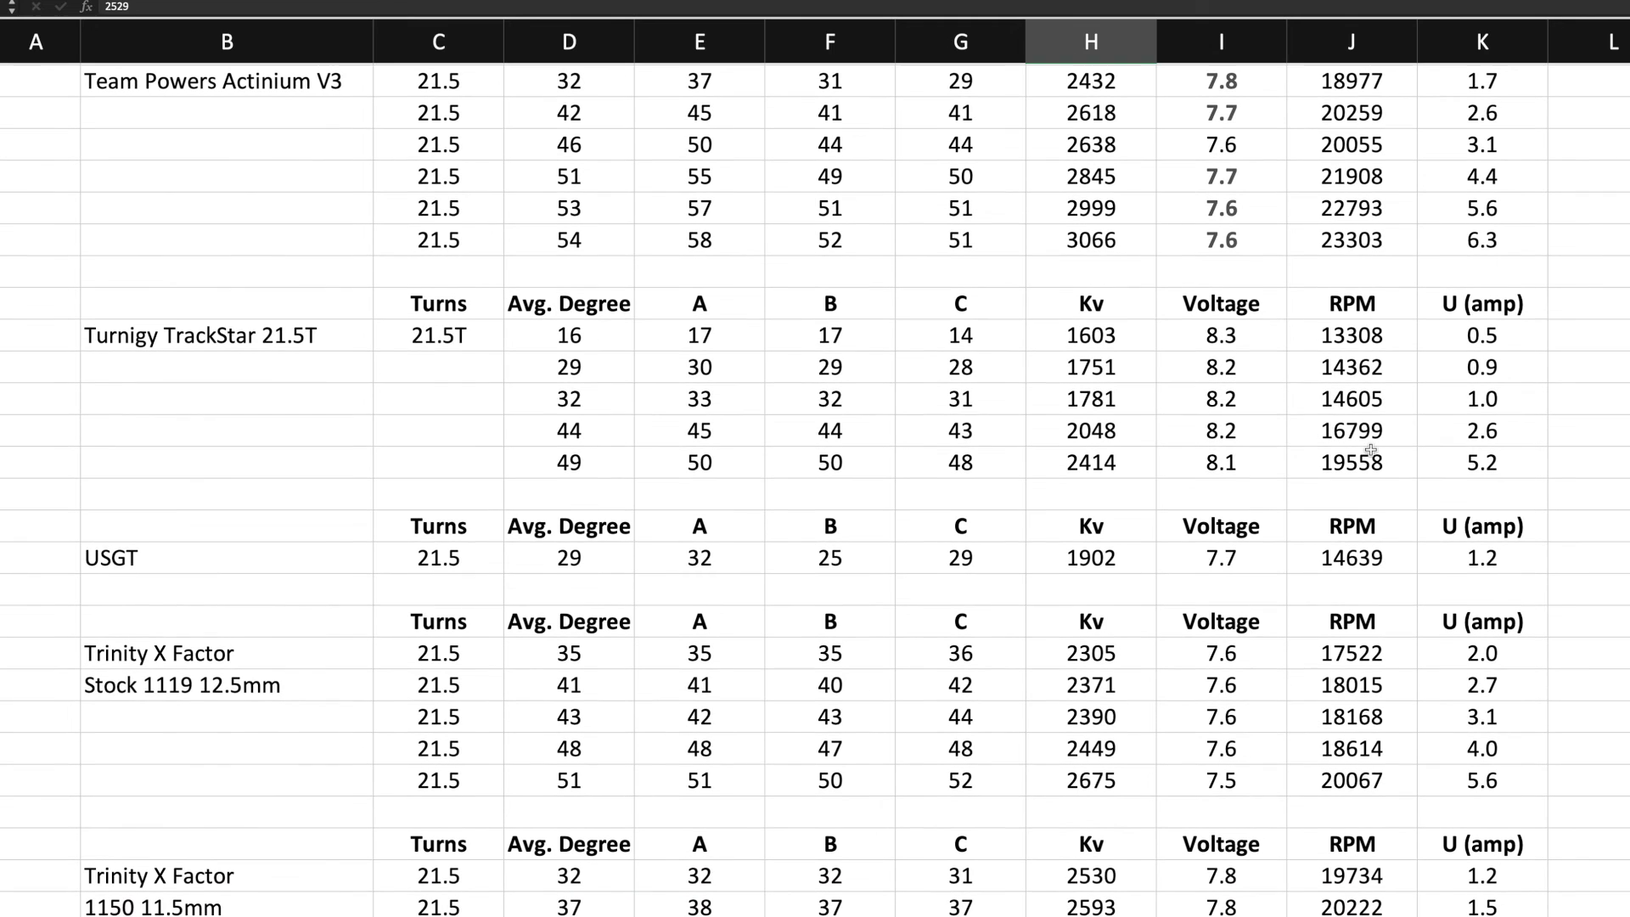
pyautogui.click(1106, 466)
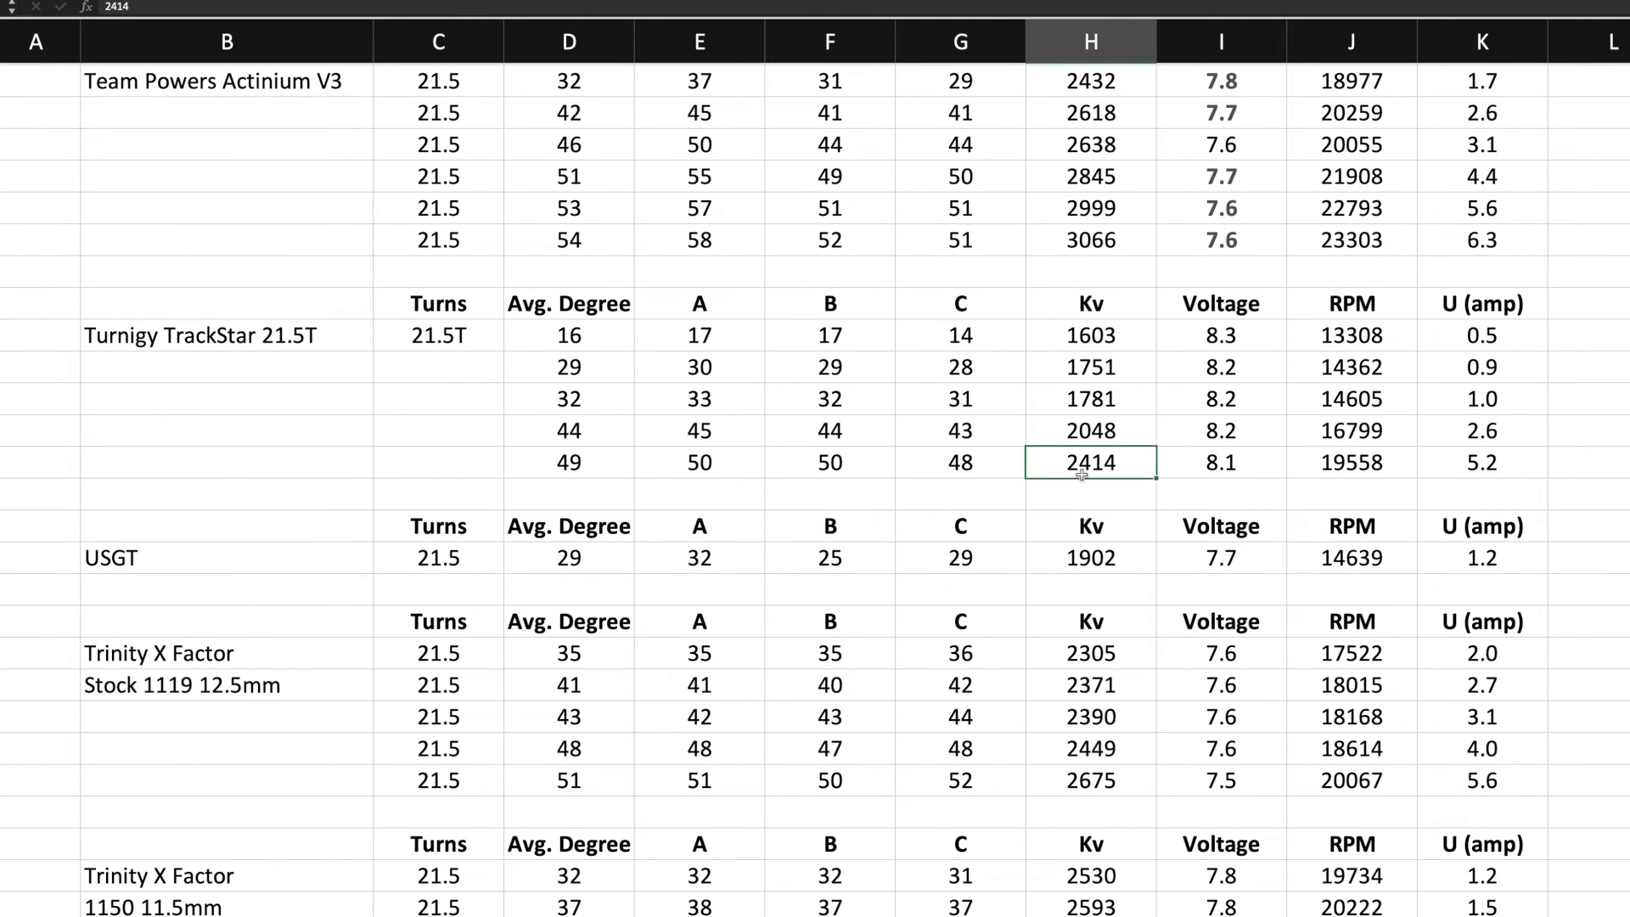
# - Bring the R1 V21-S table into view: 52° at 2417 Kv, 3.3 A; 57° at 2529 Kv, 4.6 A
pyautogui.scroll(-6, 1095, 471)
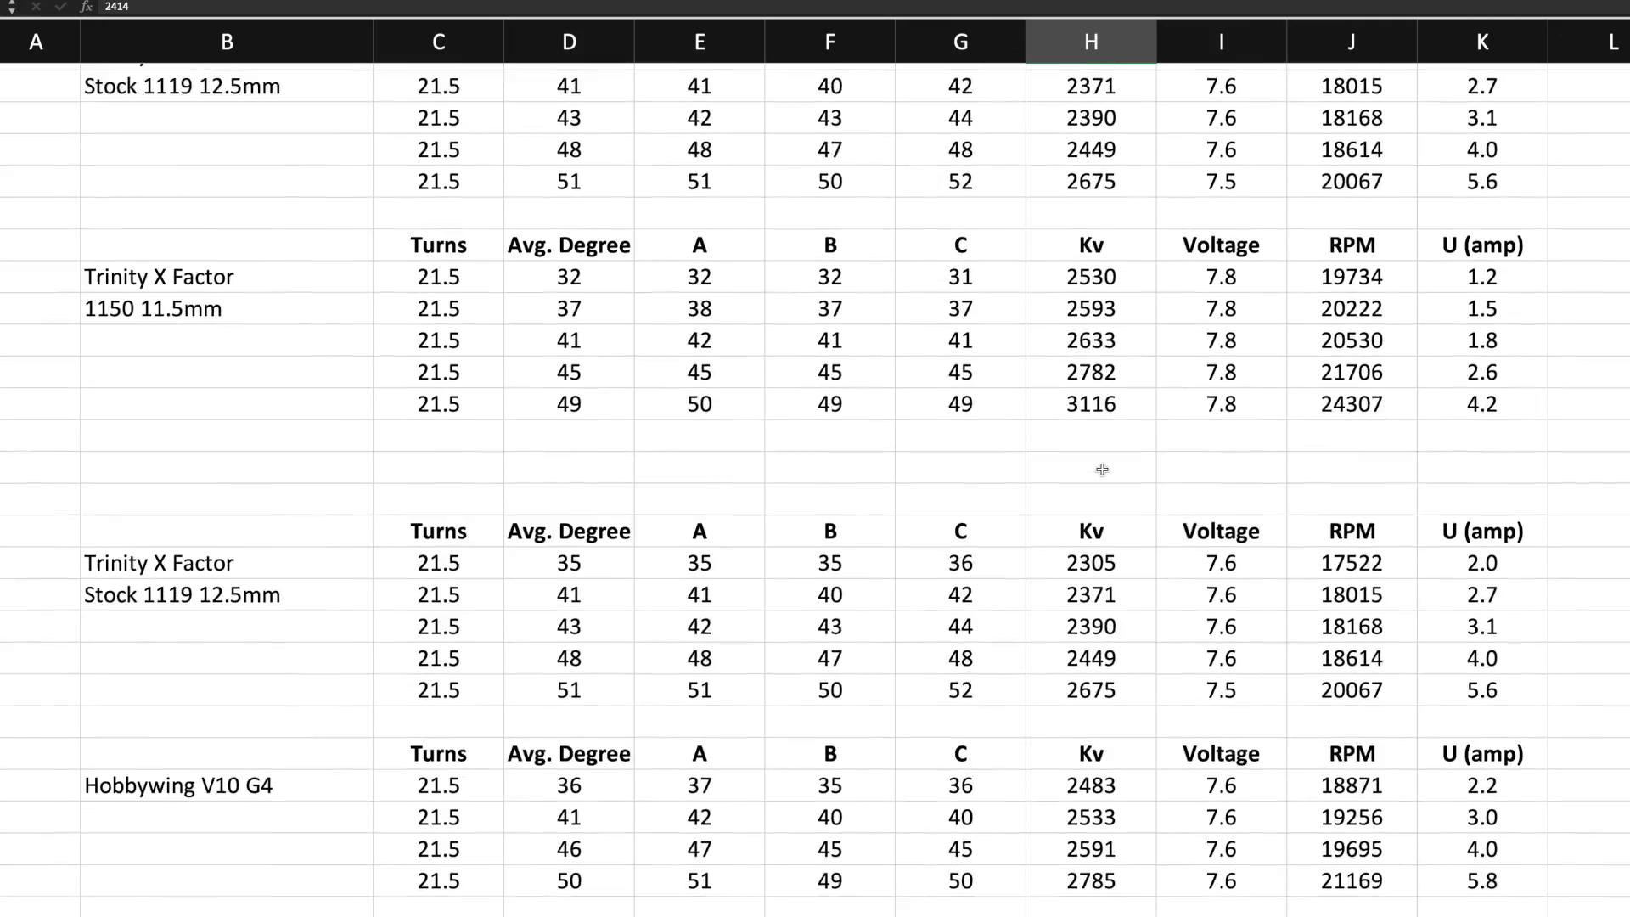
pyautogui.scroll(-7, 1102, 469)
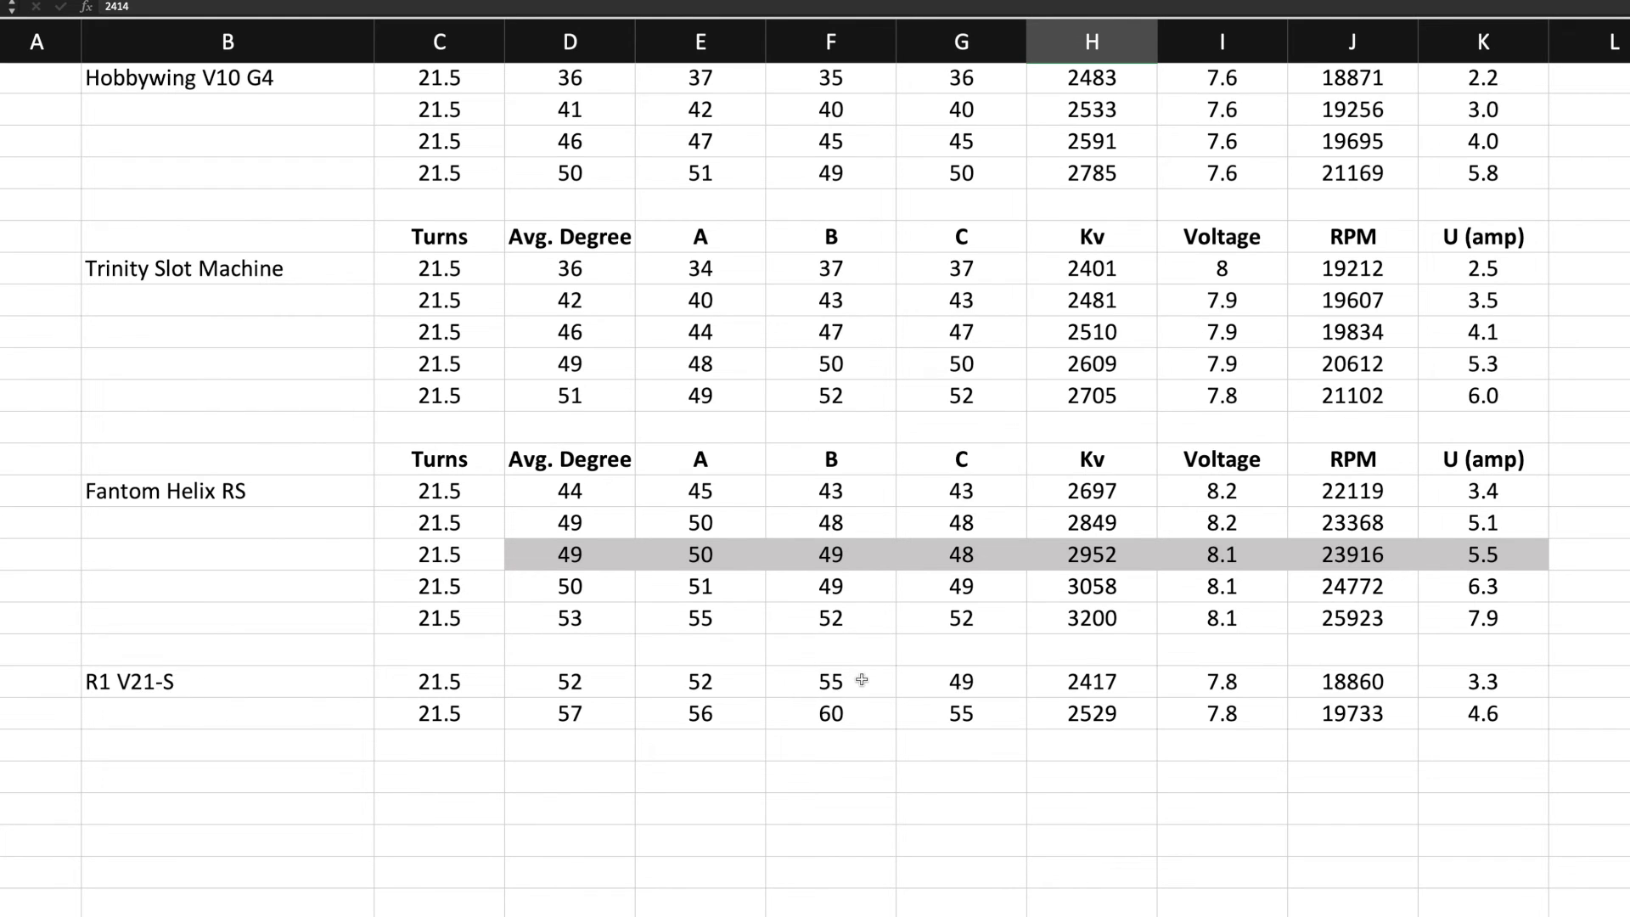
pyautogui.scroll(10, 858, 677)
pyautogui.scroll(1, 860, 679)
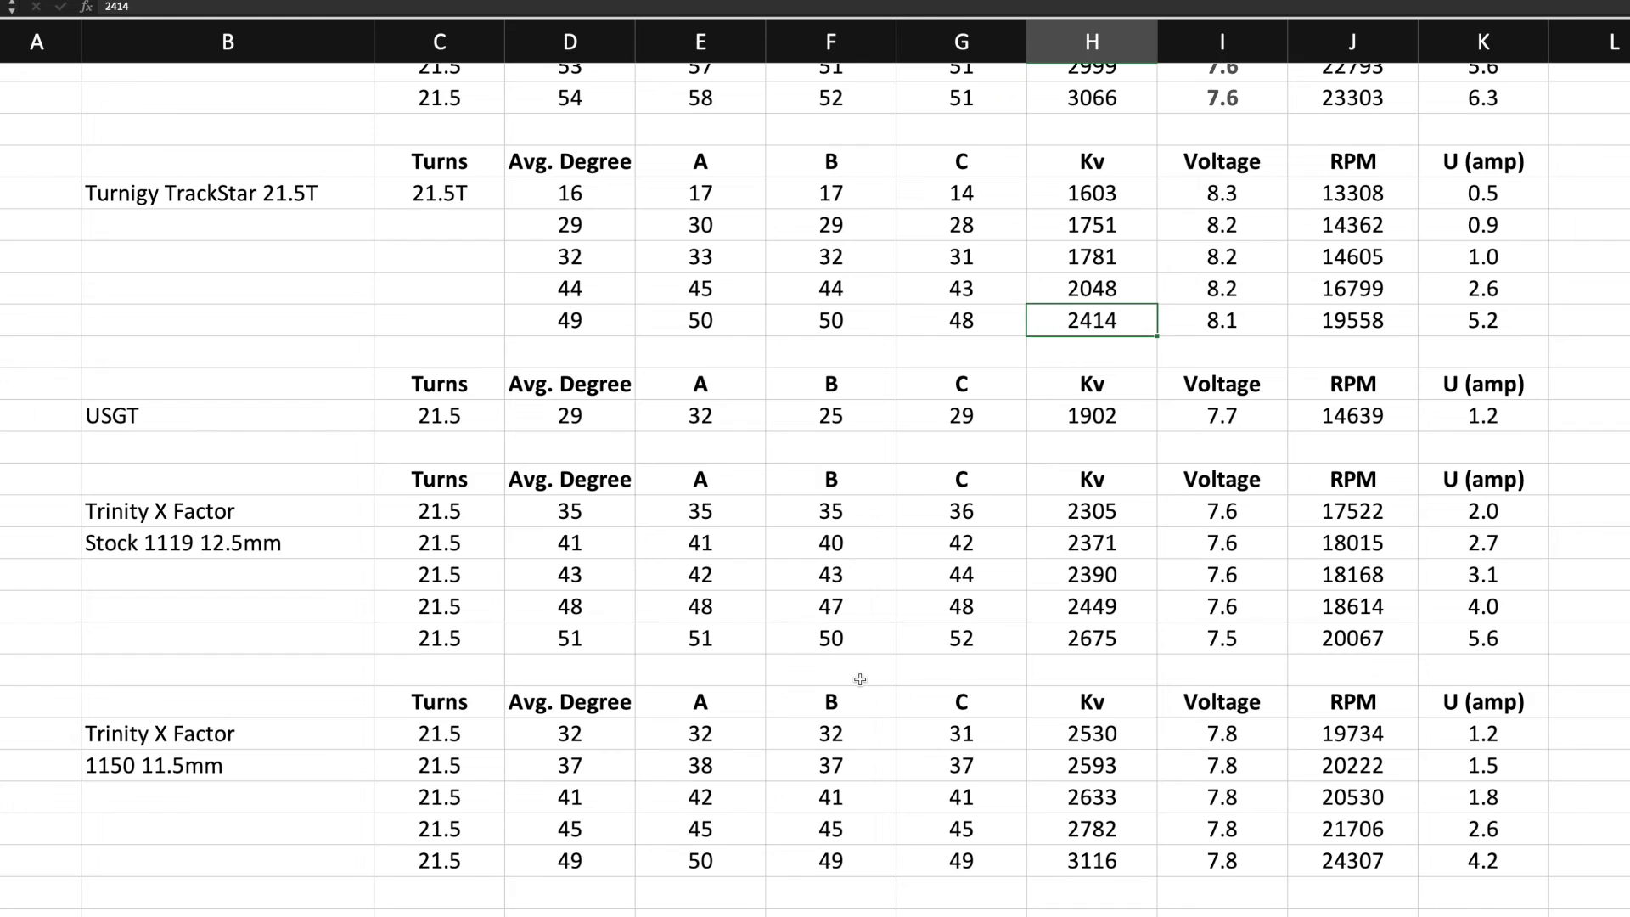
pyautogui.scroll(-1, 860, 679)
pyautogui.scroll(-1, 860, 679)
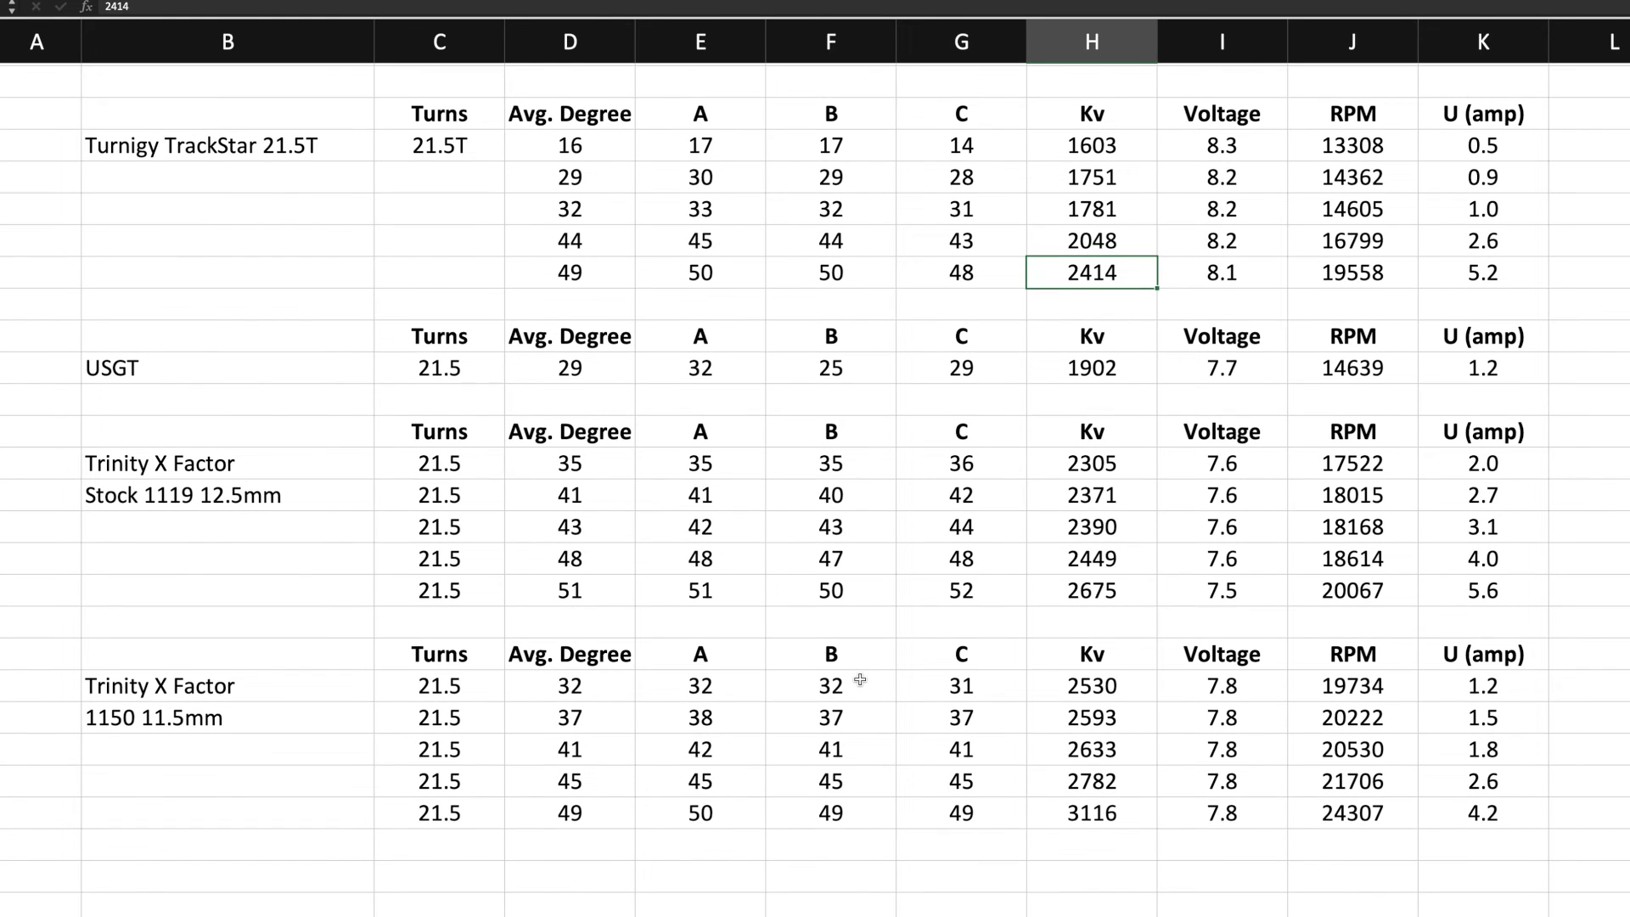
pyautogui.scroll(-2, 860, 679)
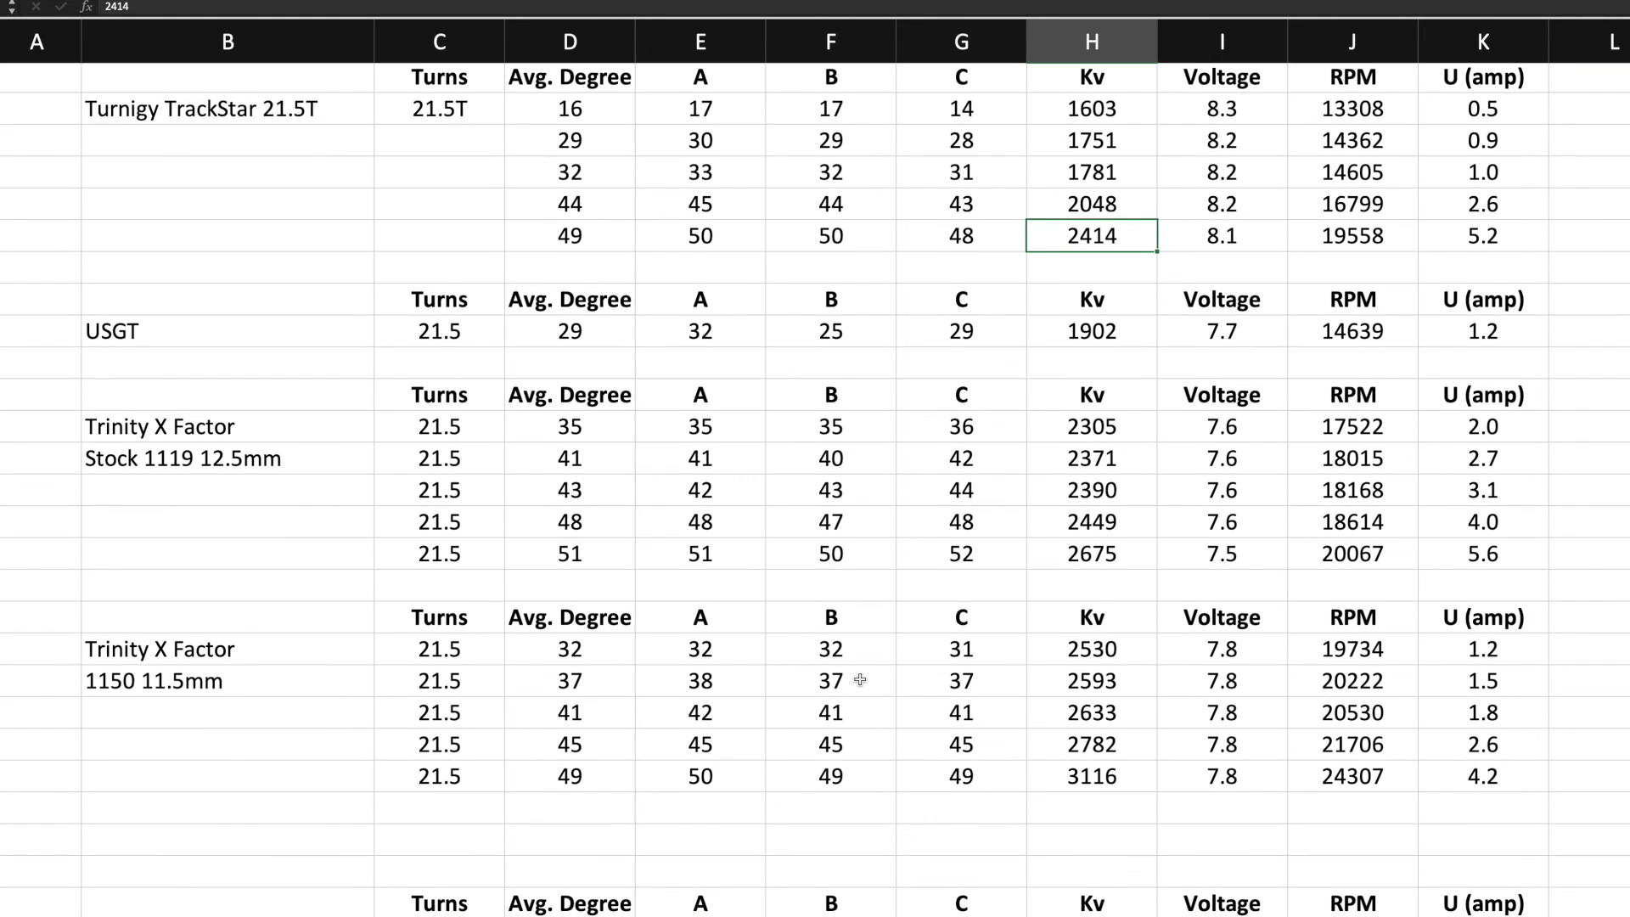
pyautogui.scroll(-10, 860, 678)
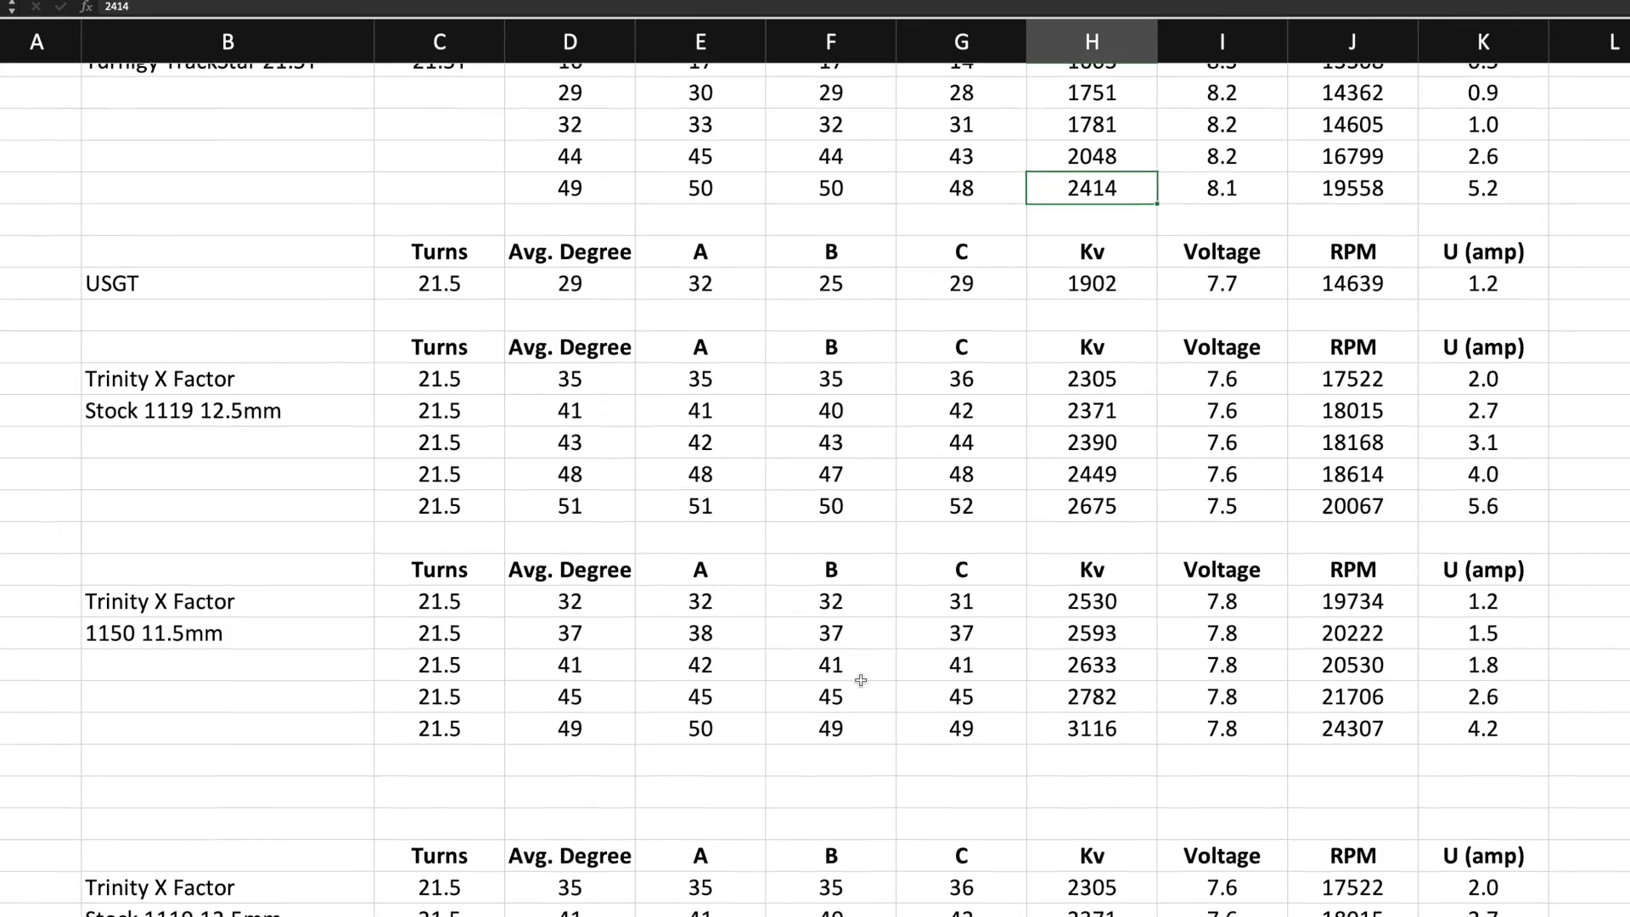
pyautogui.scroll(-3, 859, 679)
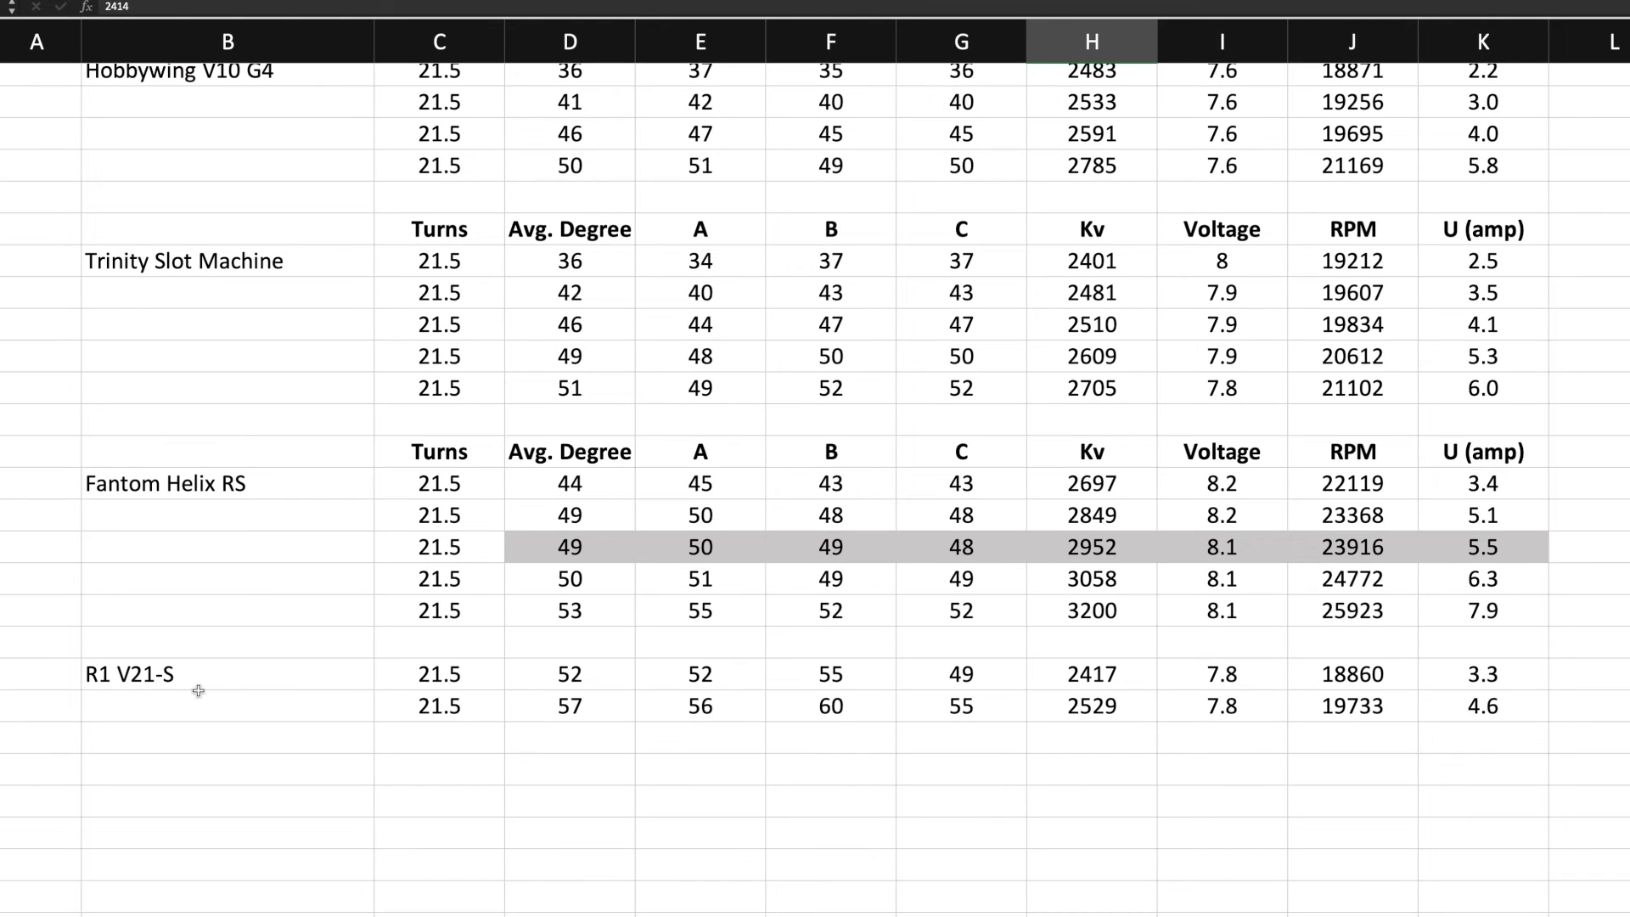
pyautogui.scroll(1, 228, 606)
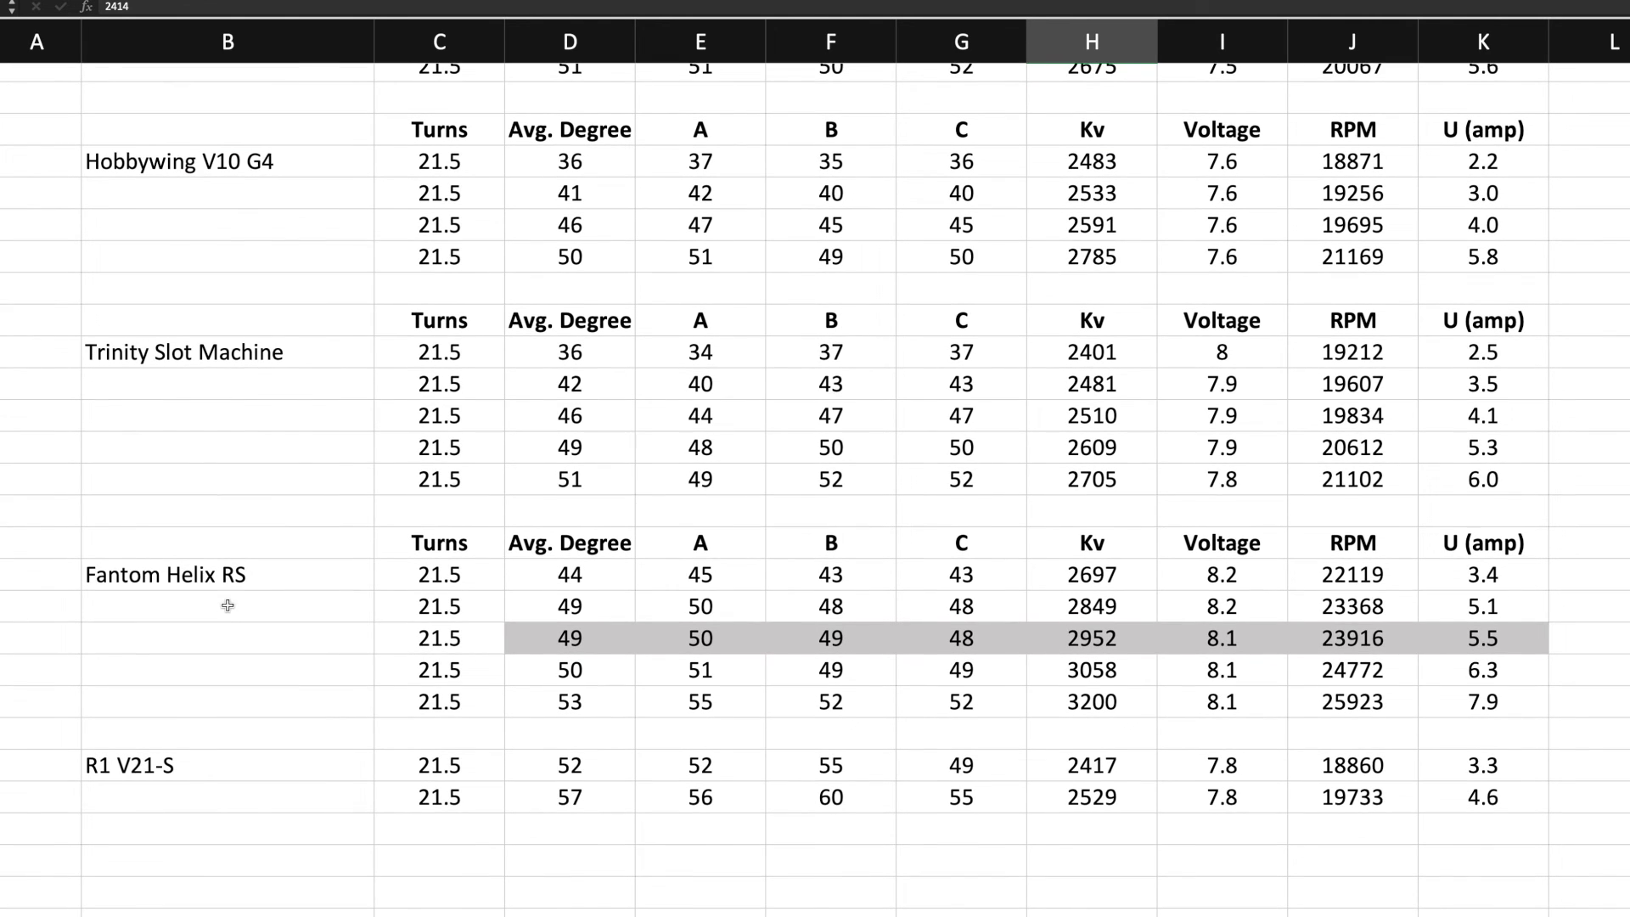
pyautogui.click(128, 577)
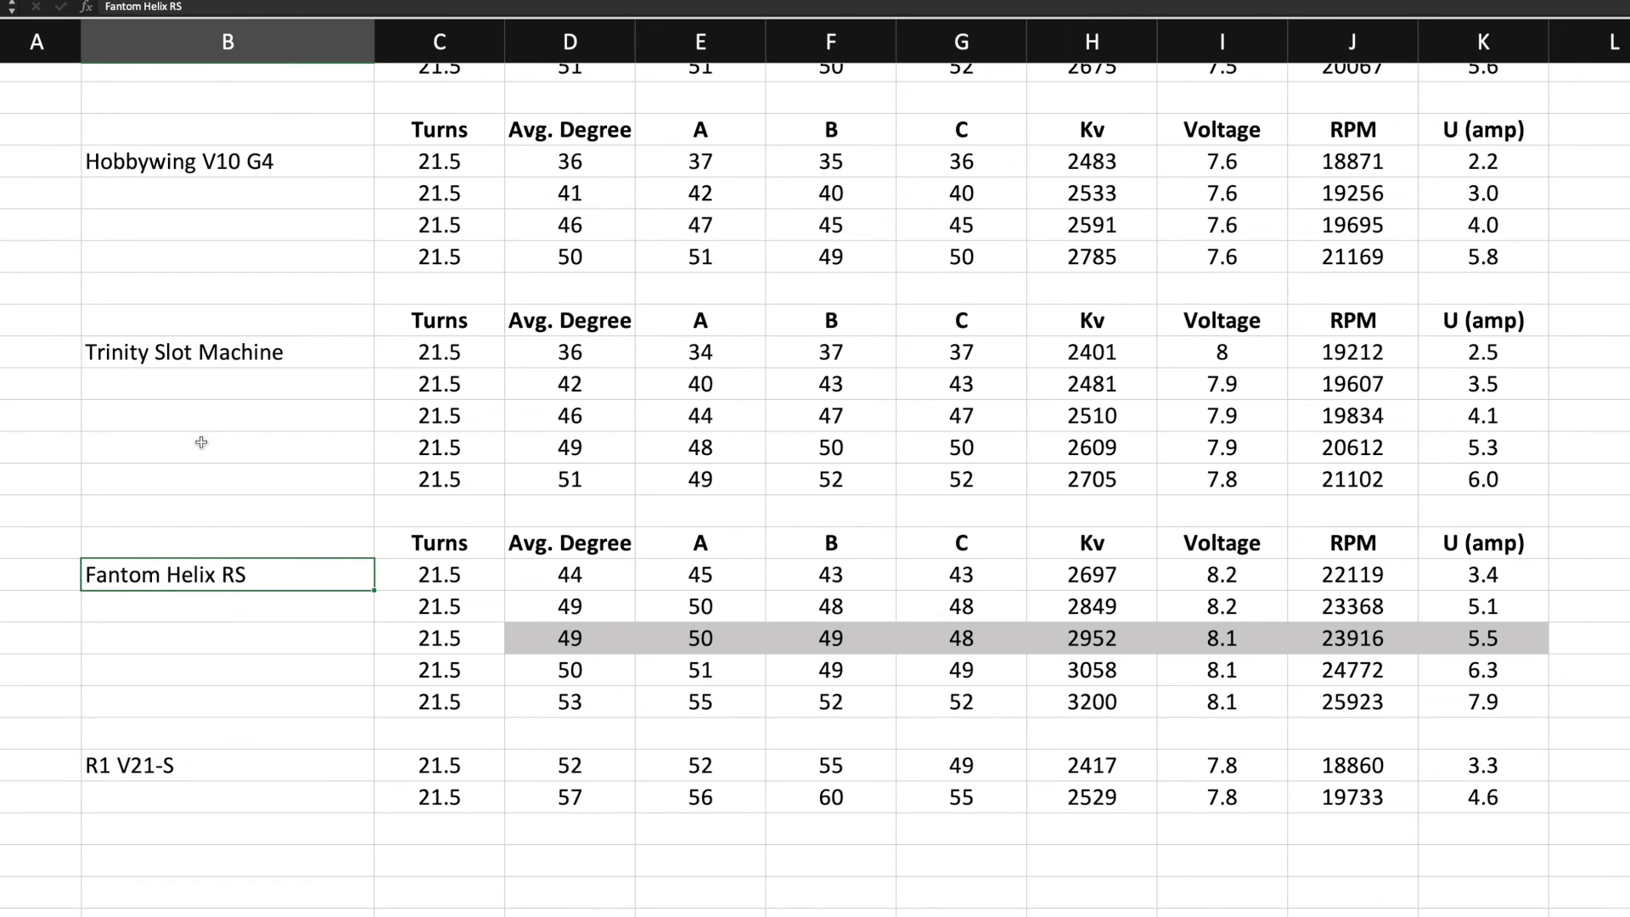
pyautogui.click(238, 357)
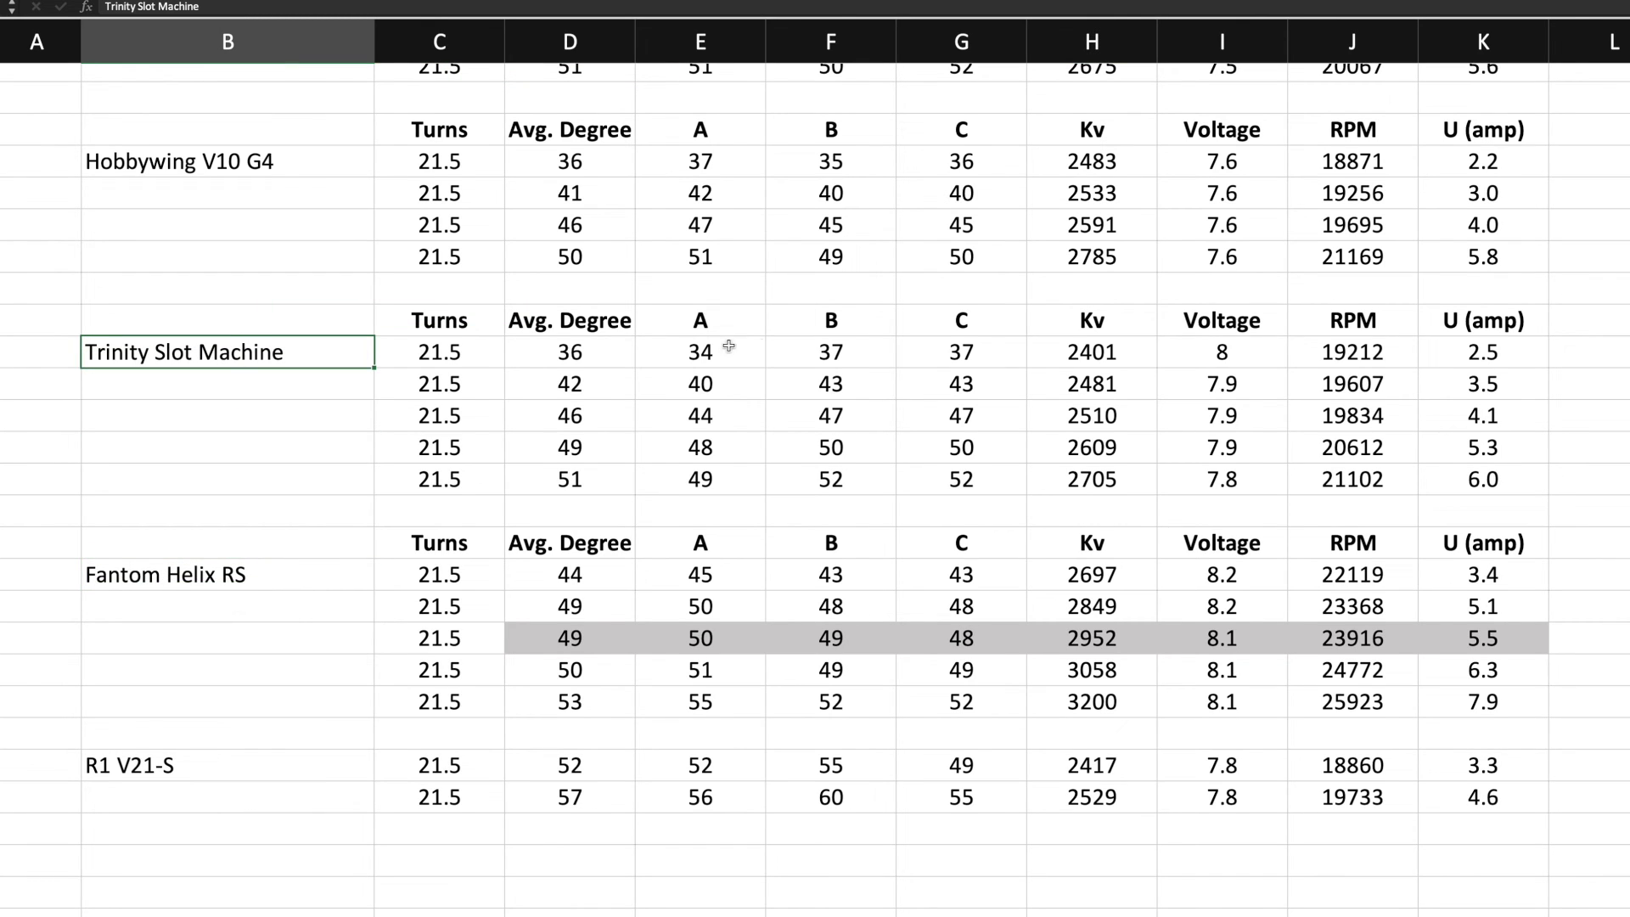
pyautogui.click(145, 163)
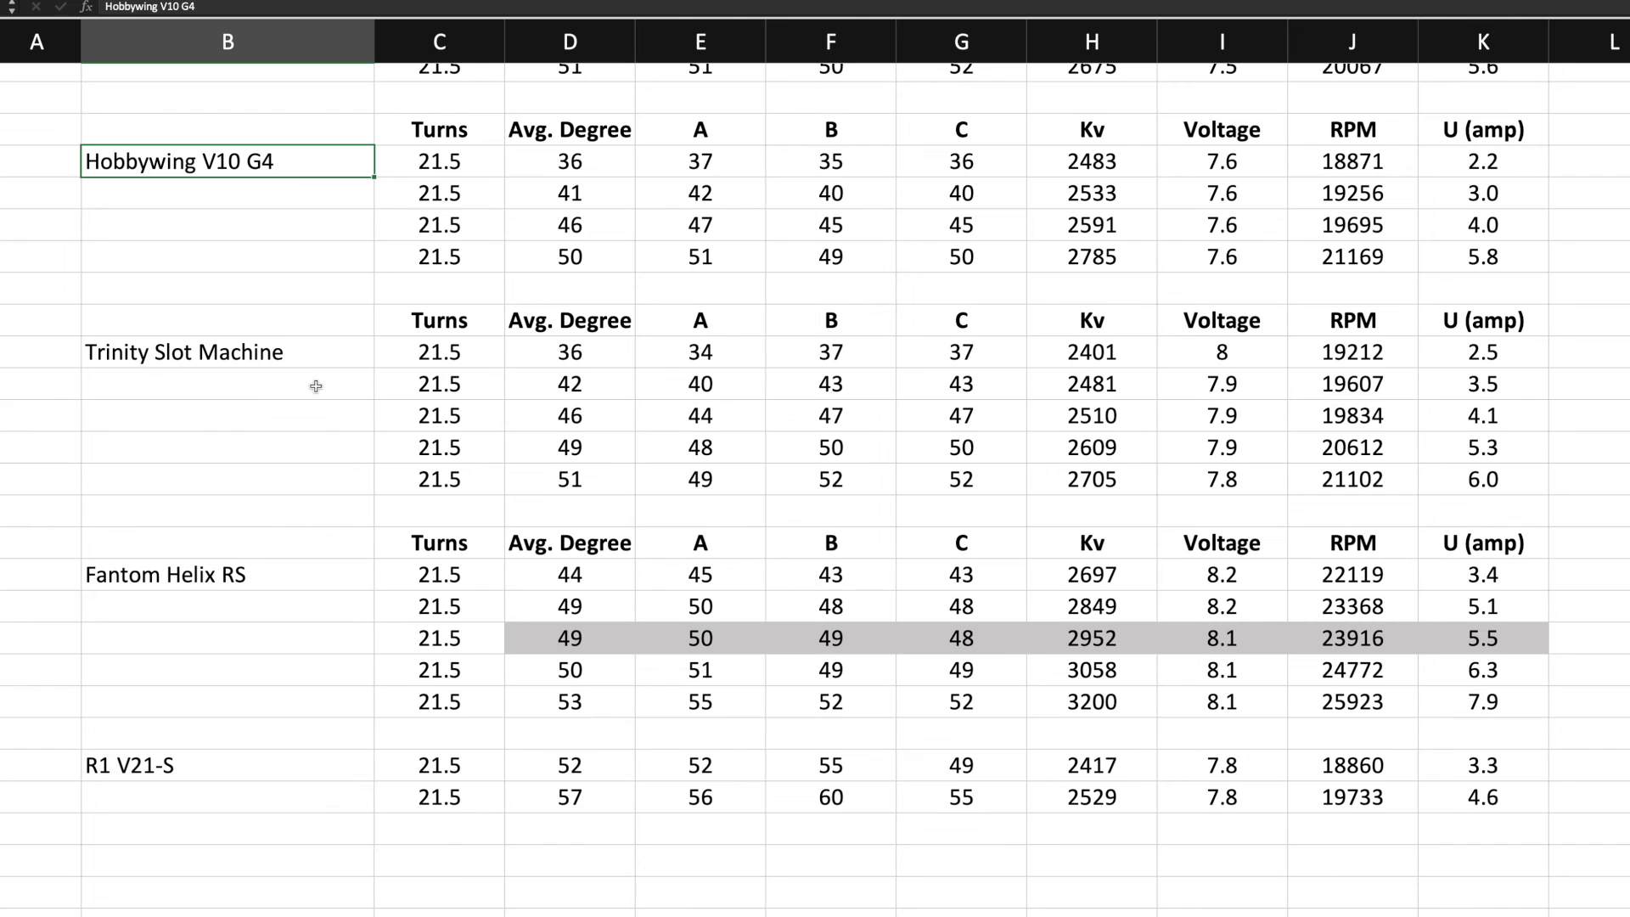
pyautogui.click(301, 518)
pyautogui.click(254, 578)
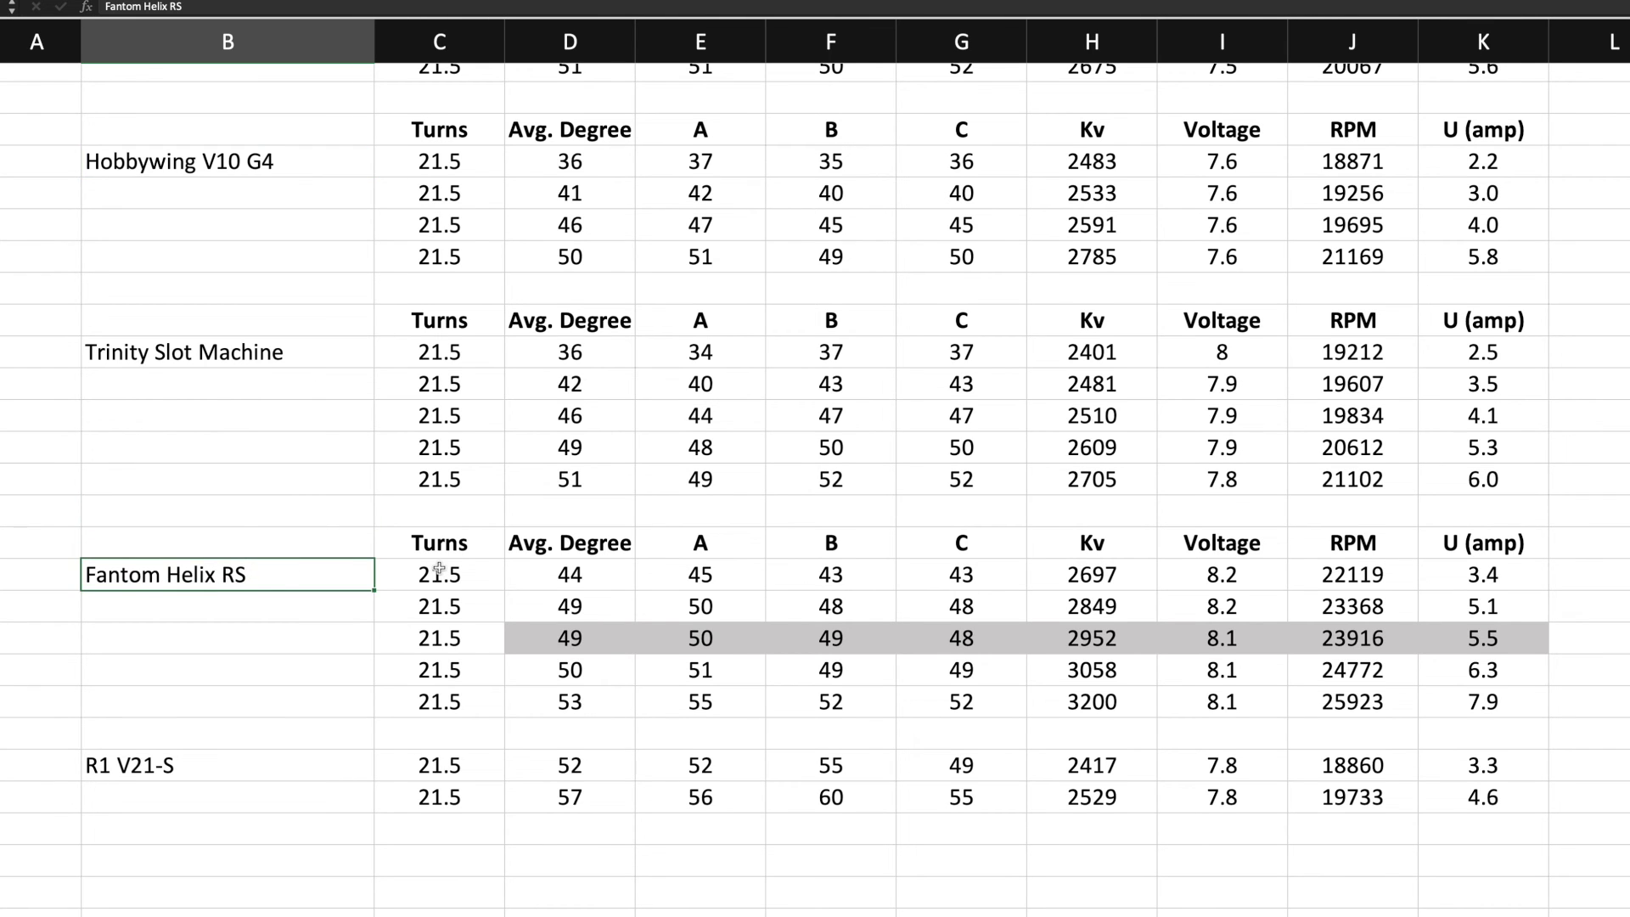
pyautogui.scroll(-3, 439, 568)
pyautogui.scroll(-2, 438, 567)
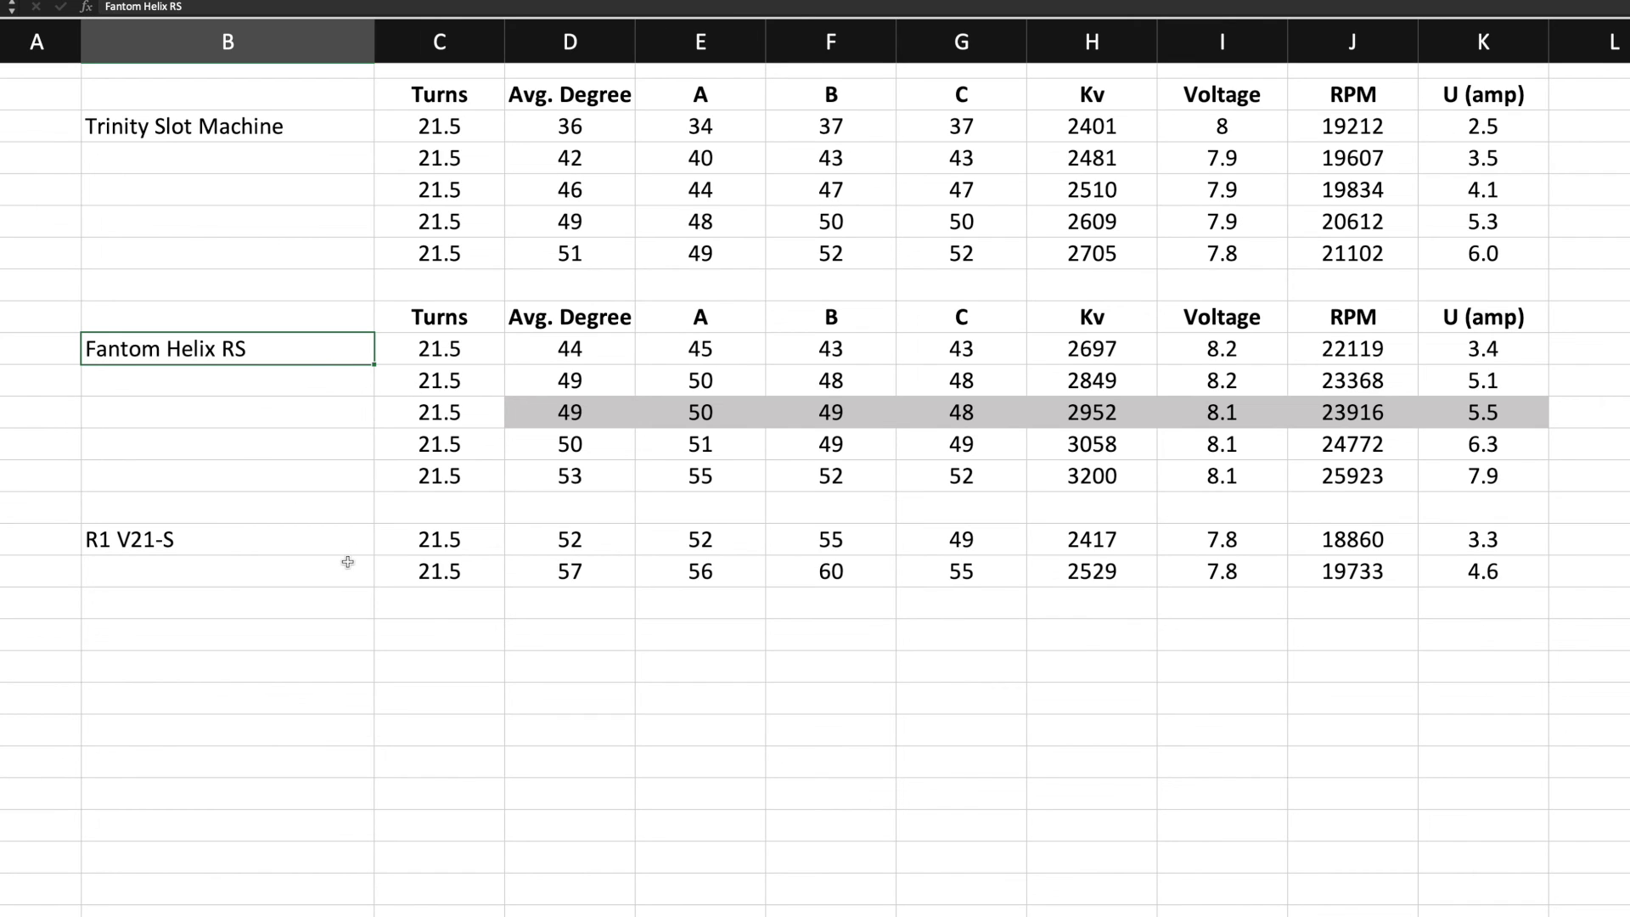
pyautogui.click(132, 550)
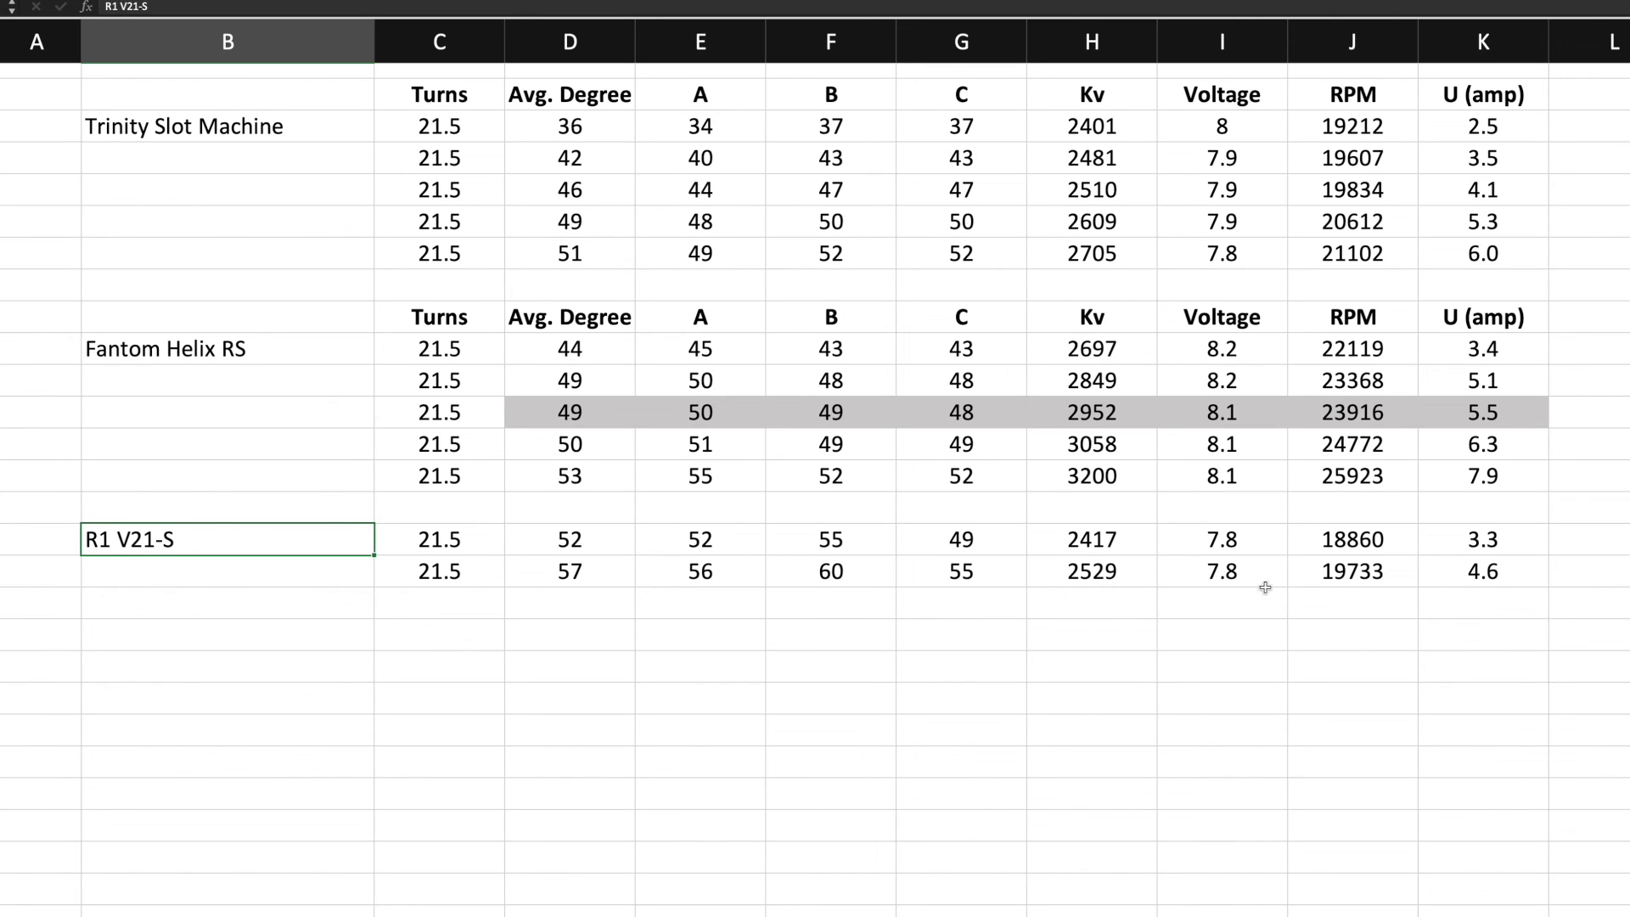
pyautogui.click(1129, 579)
pyautogui.click(1520, 578)
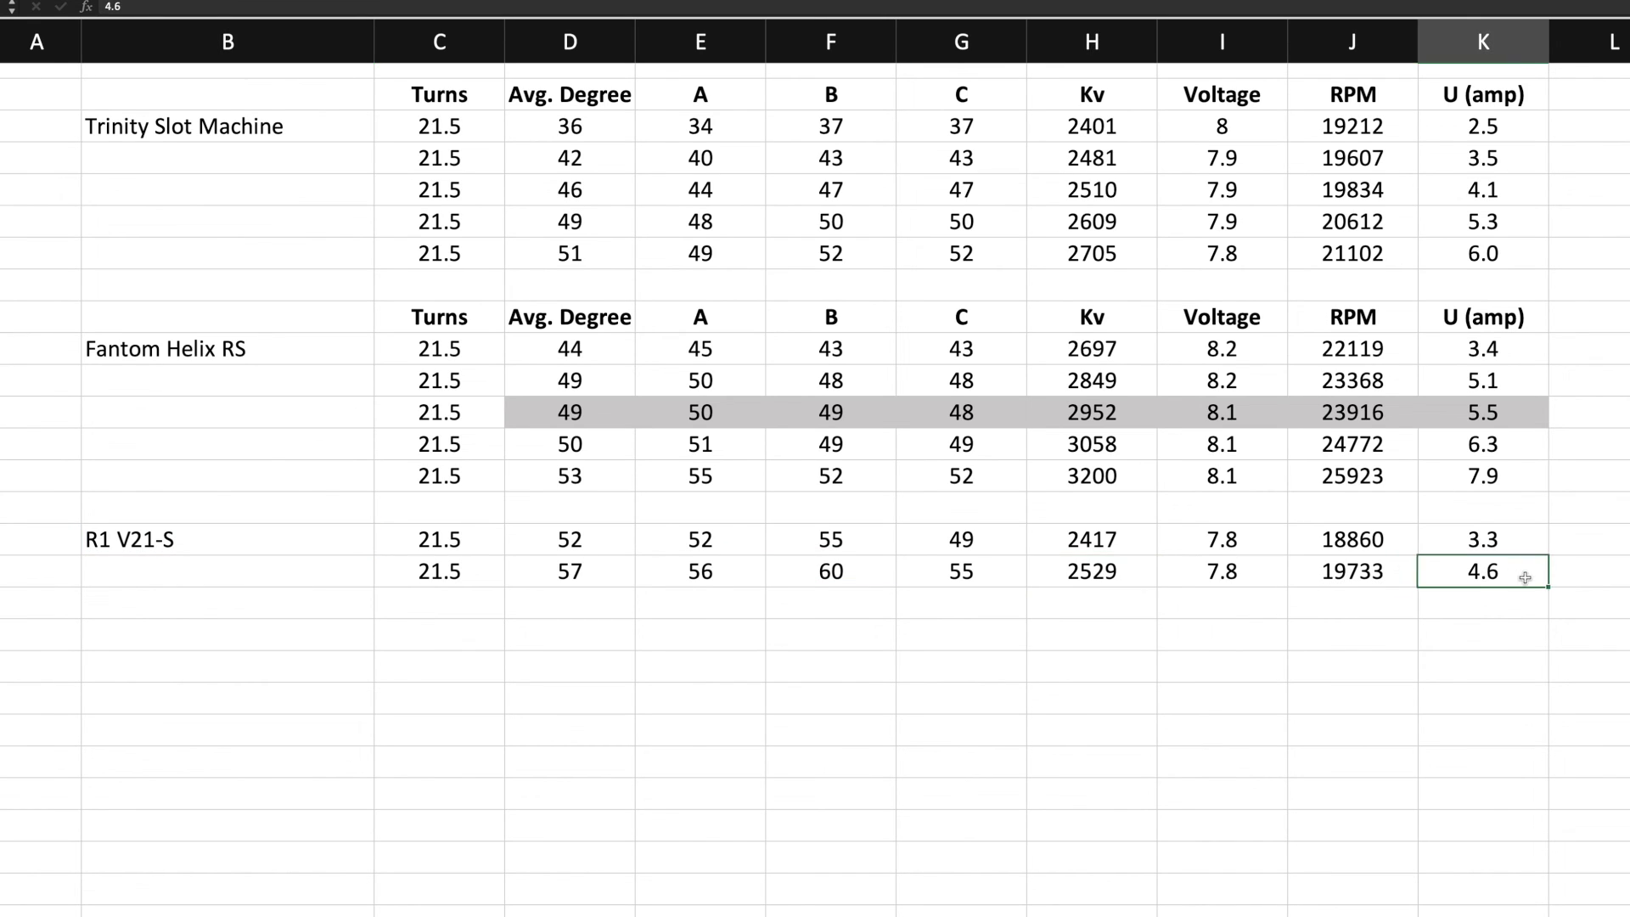
pyautogui.click(1054, 569)
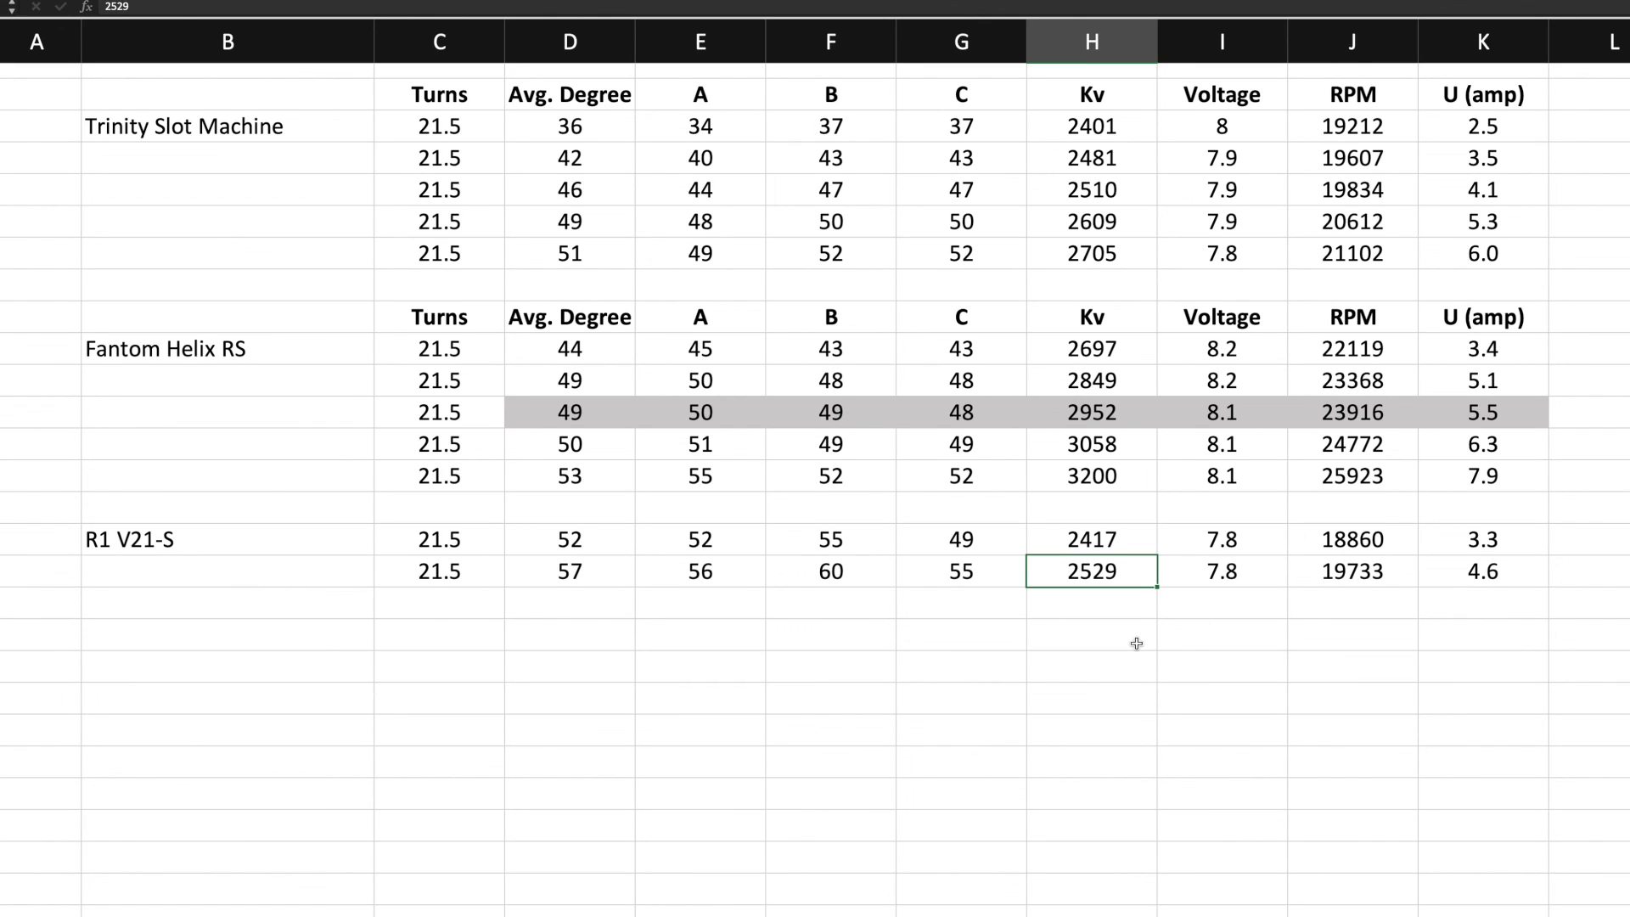
pyautogui.scroll(2, 1104, 617)
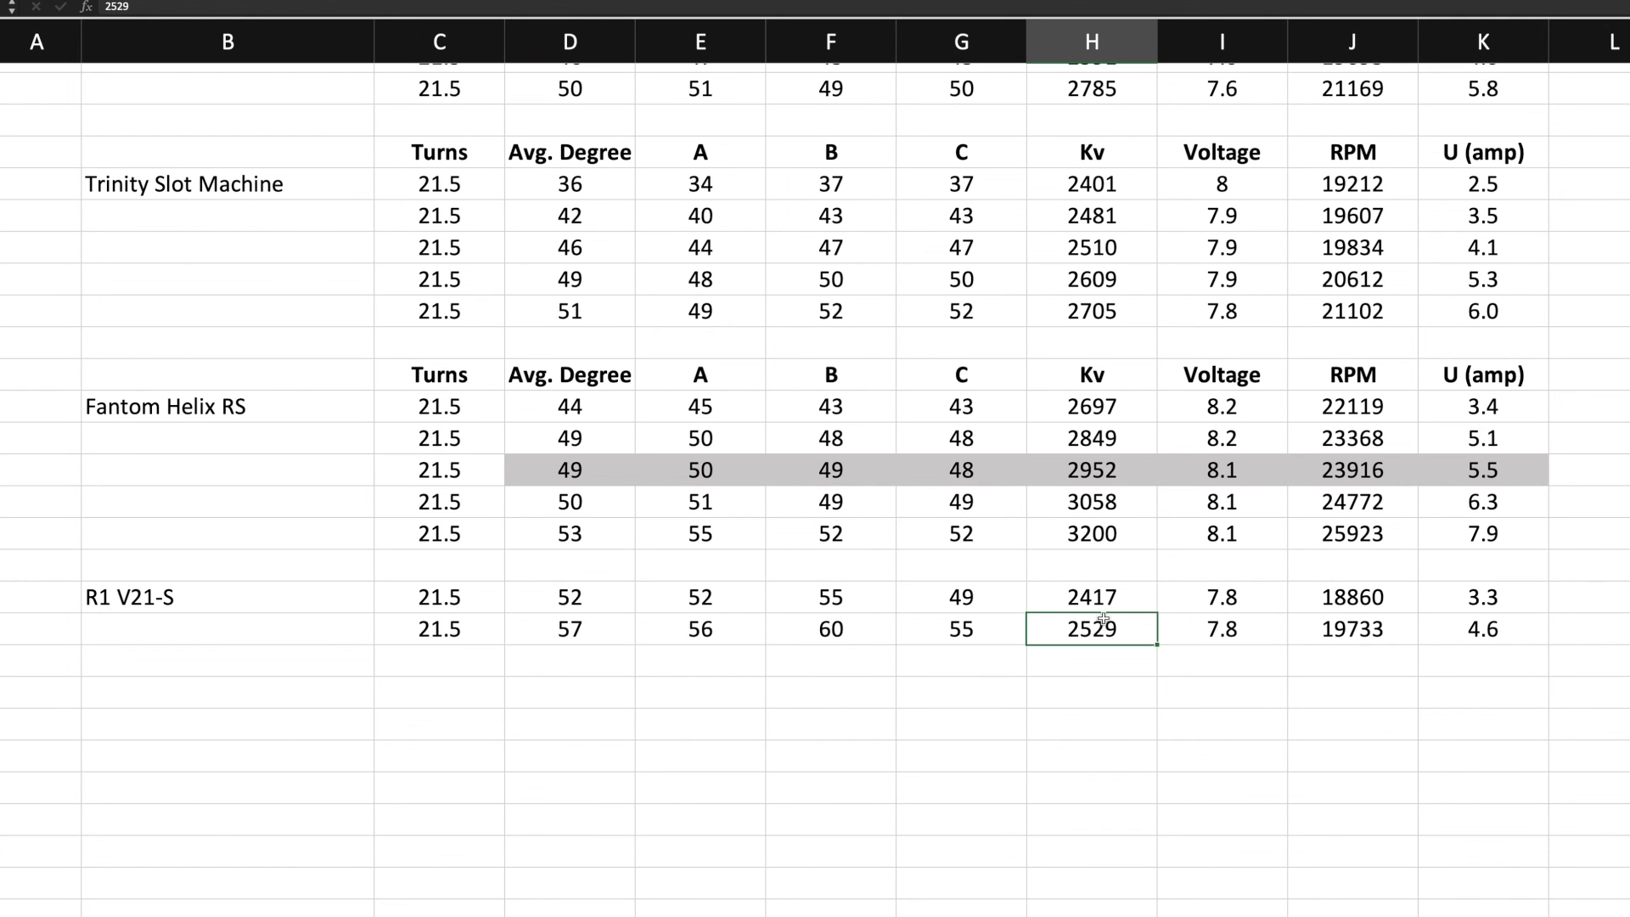
pyautogui.scroll(3, 1096, 622)
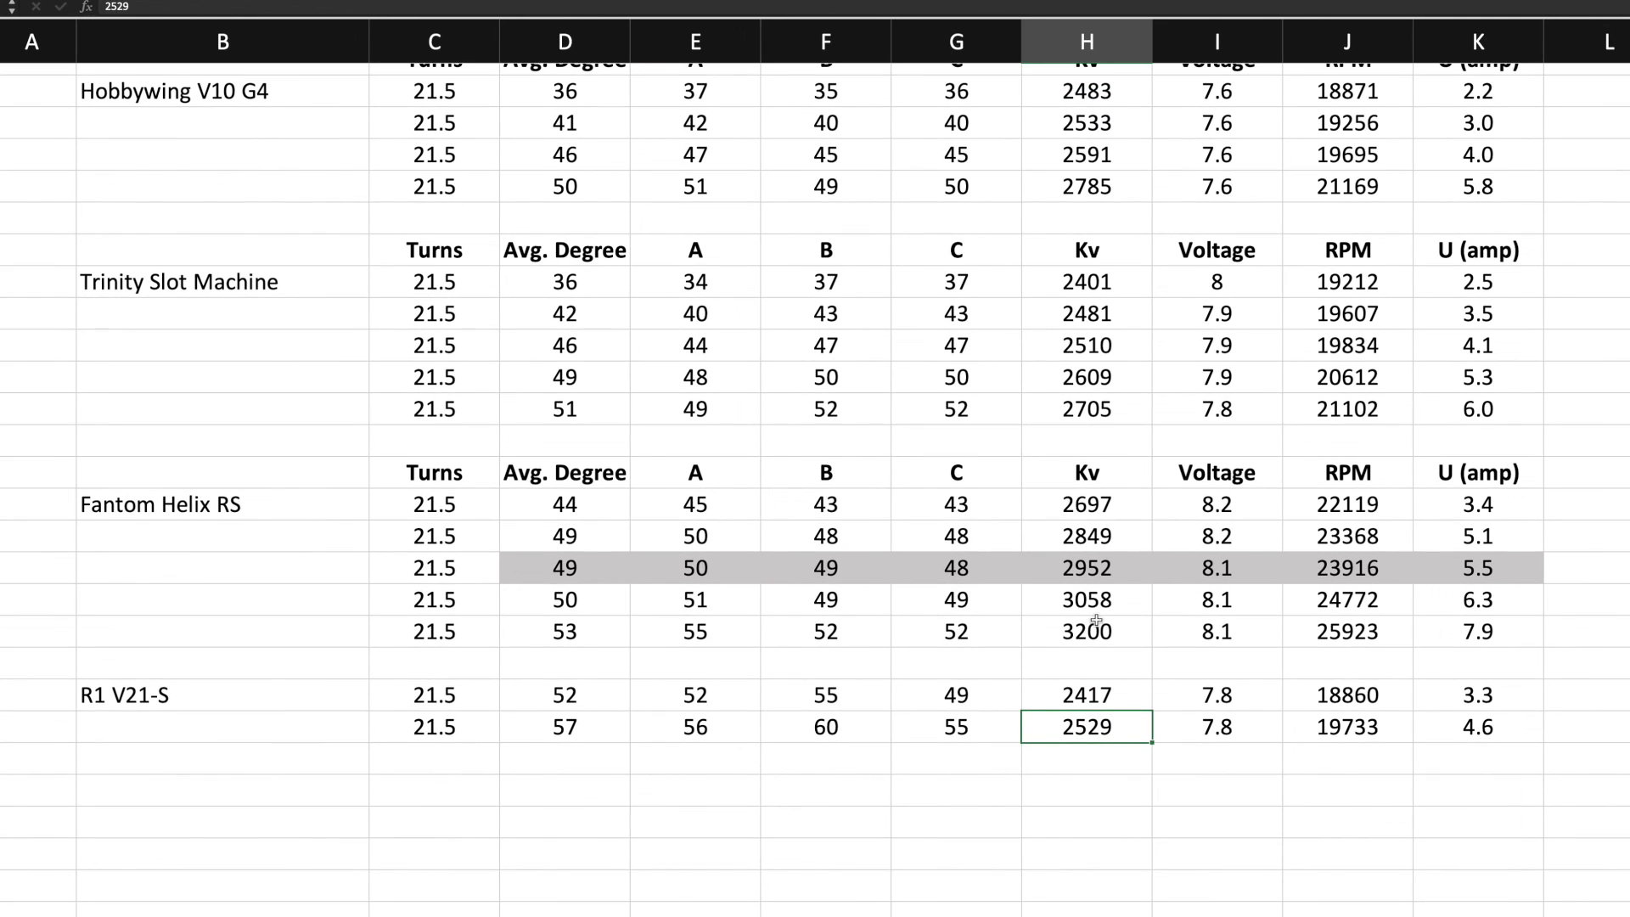
pyautogui.scroll(2, 1096, 621)
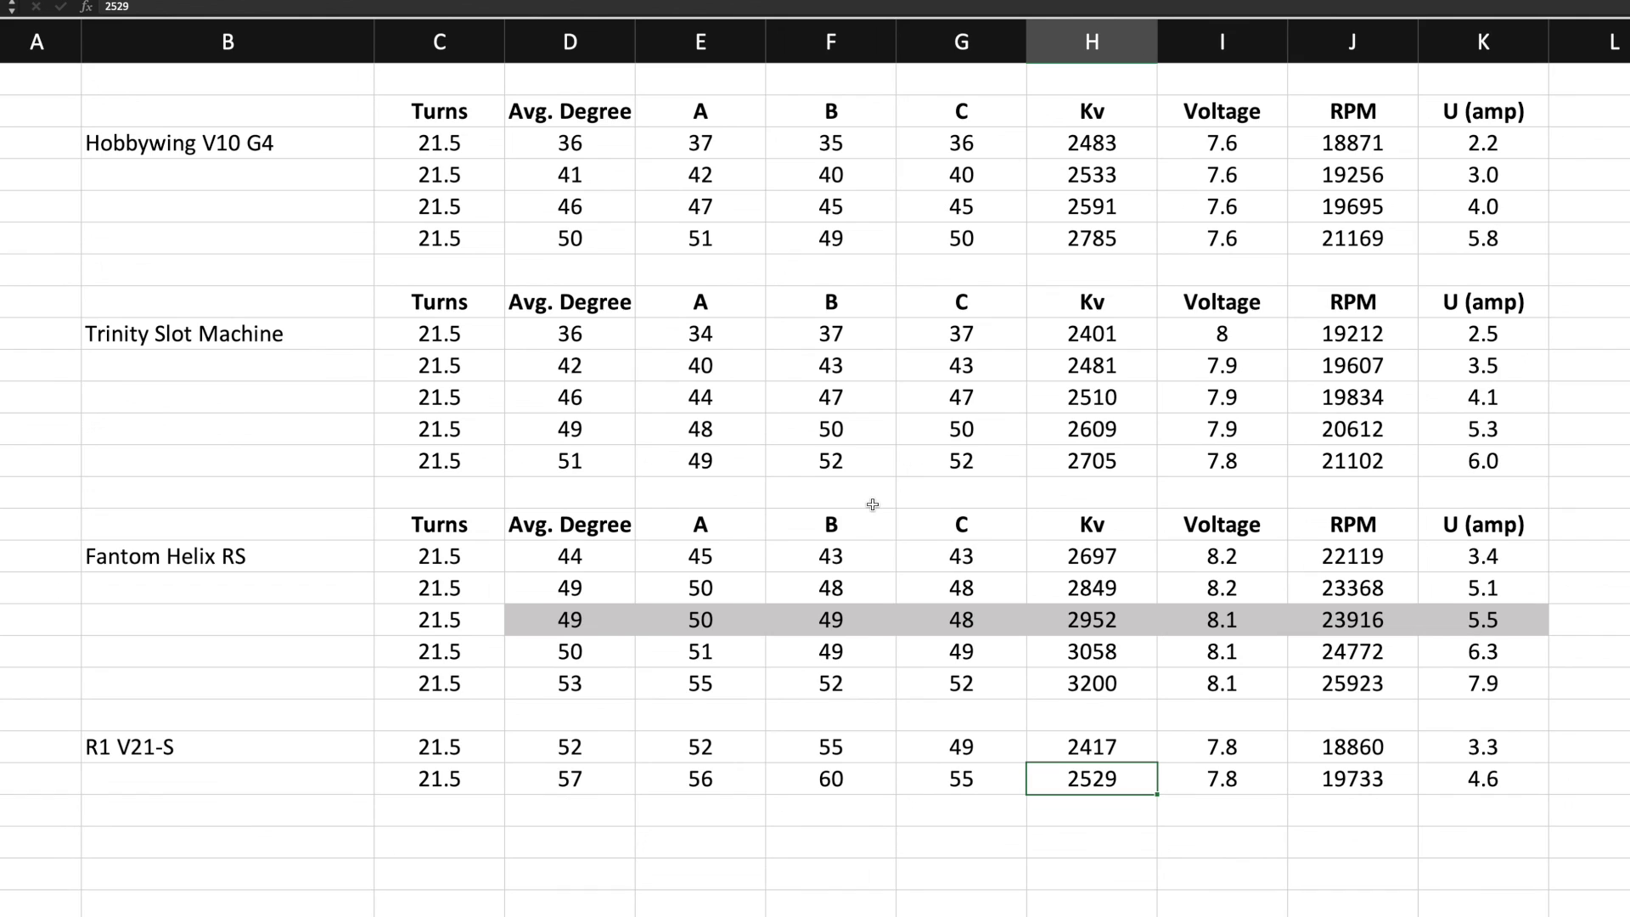
pyautogui.click(458, 495)
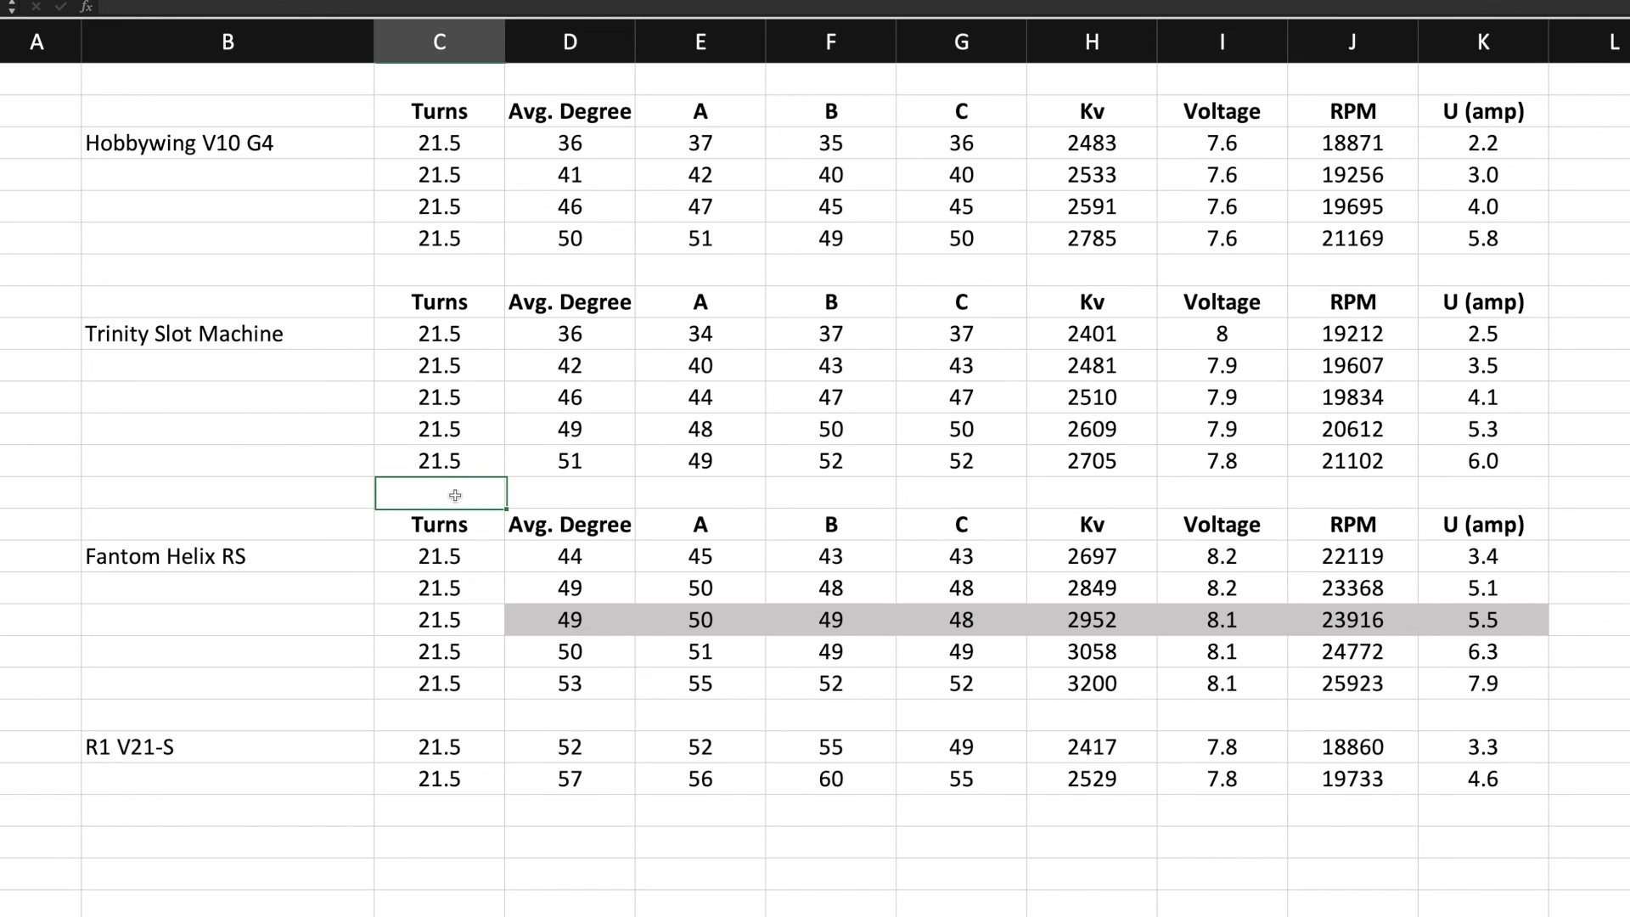